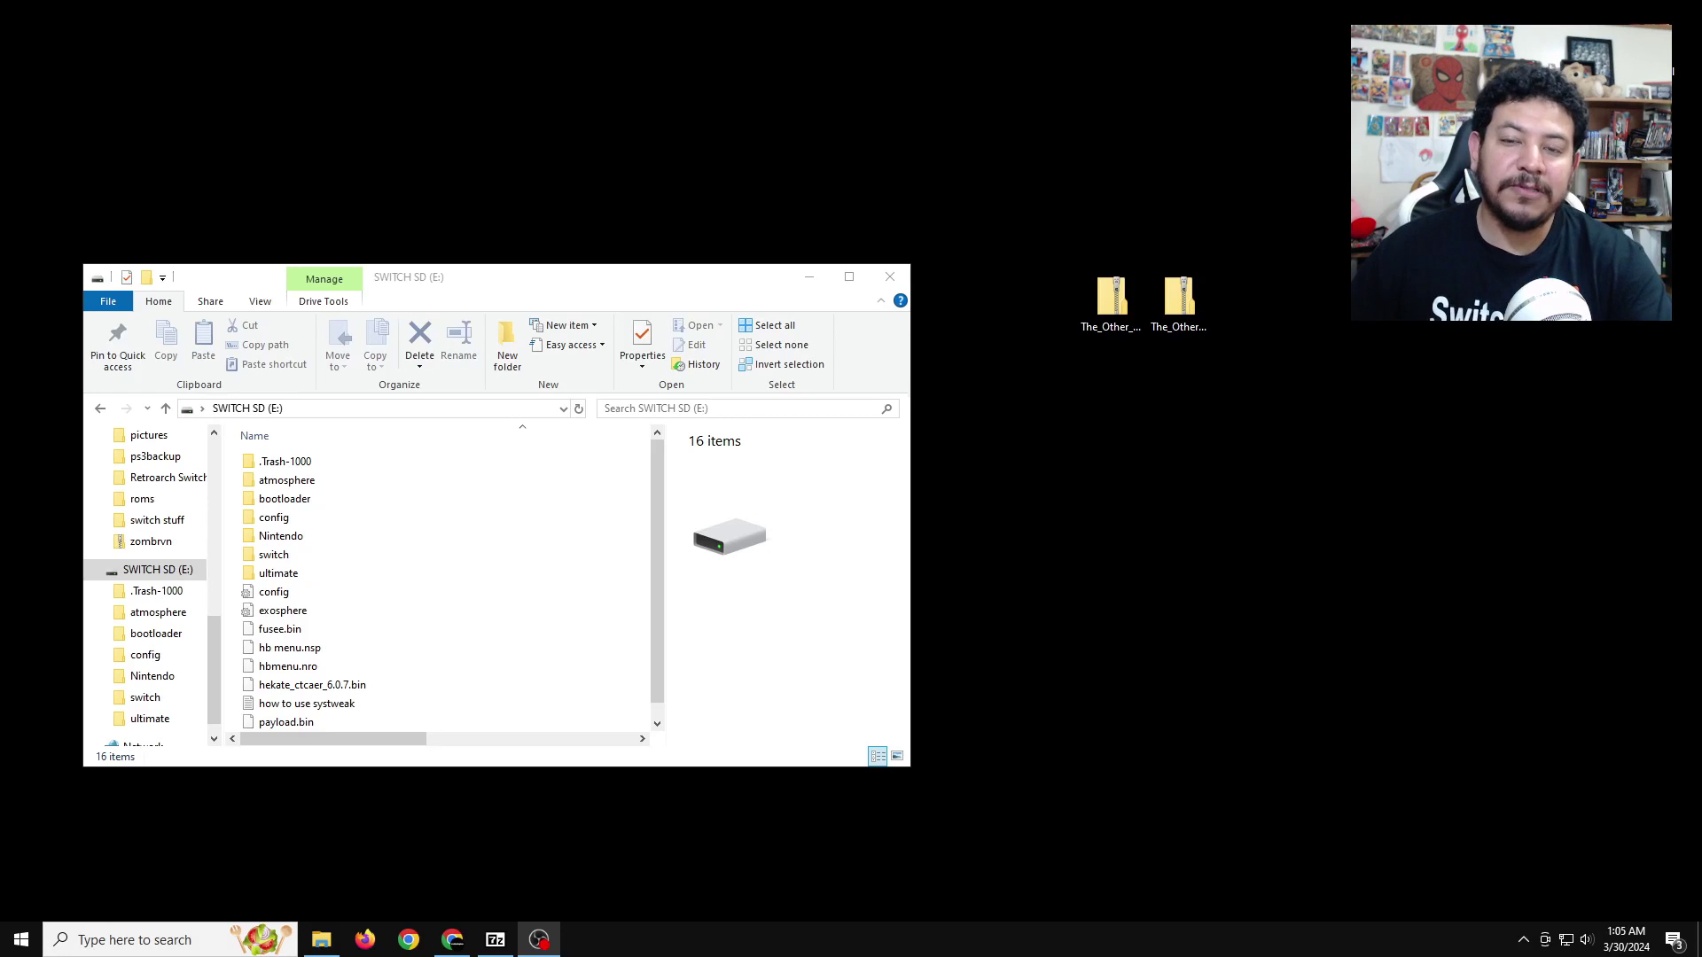
Move the SWITCH SD window slightly higher and select both downloaded zip files on the desktop.
click(463, 281)
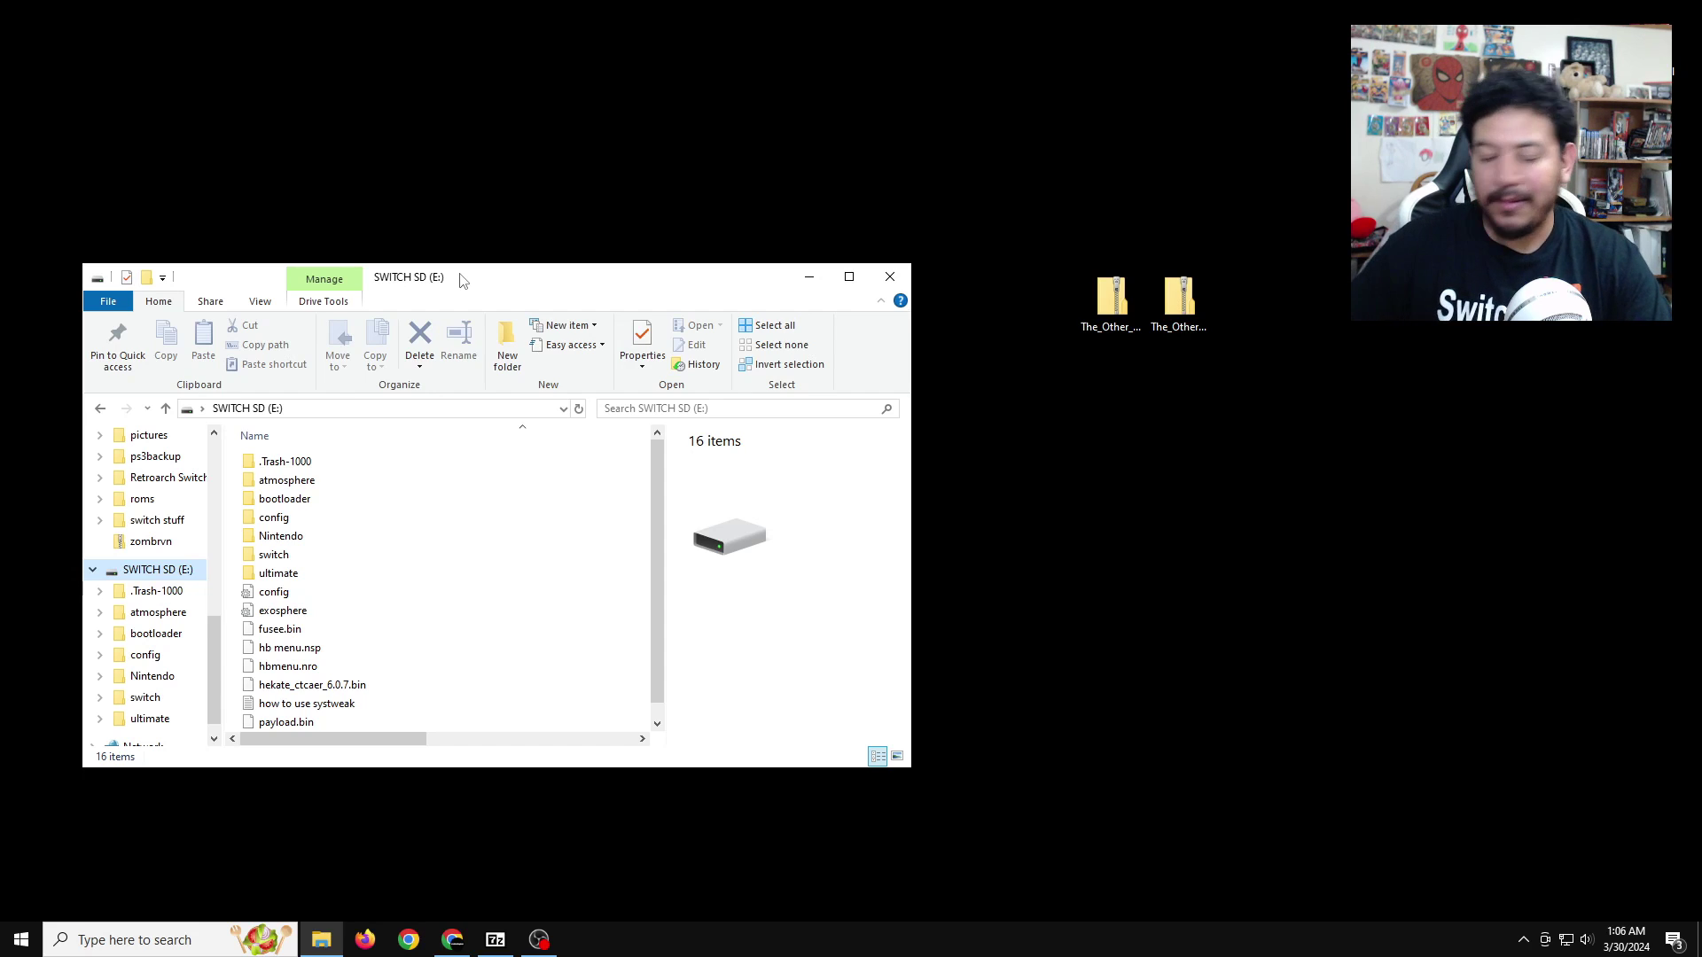
drag(510, 283, 513, 236)
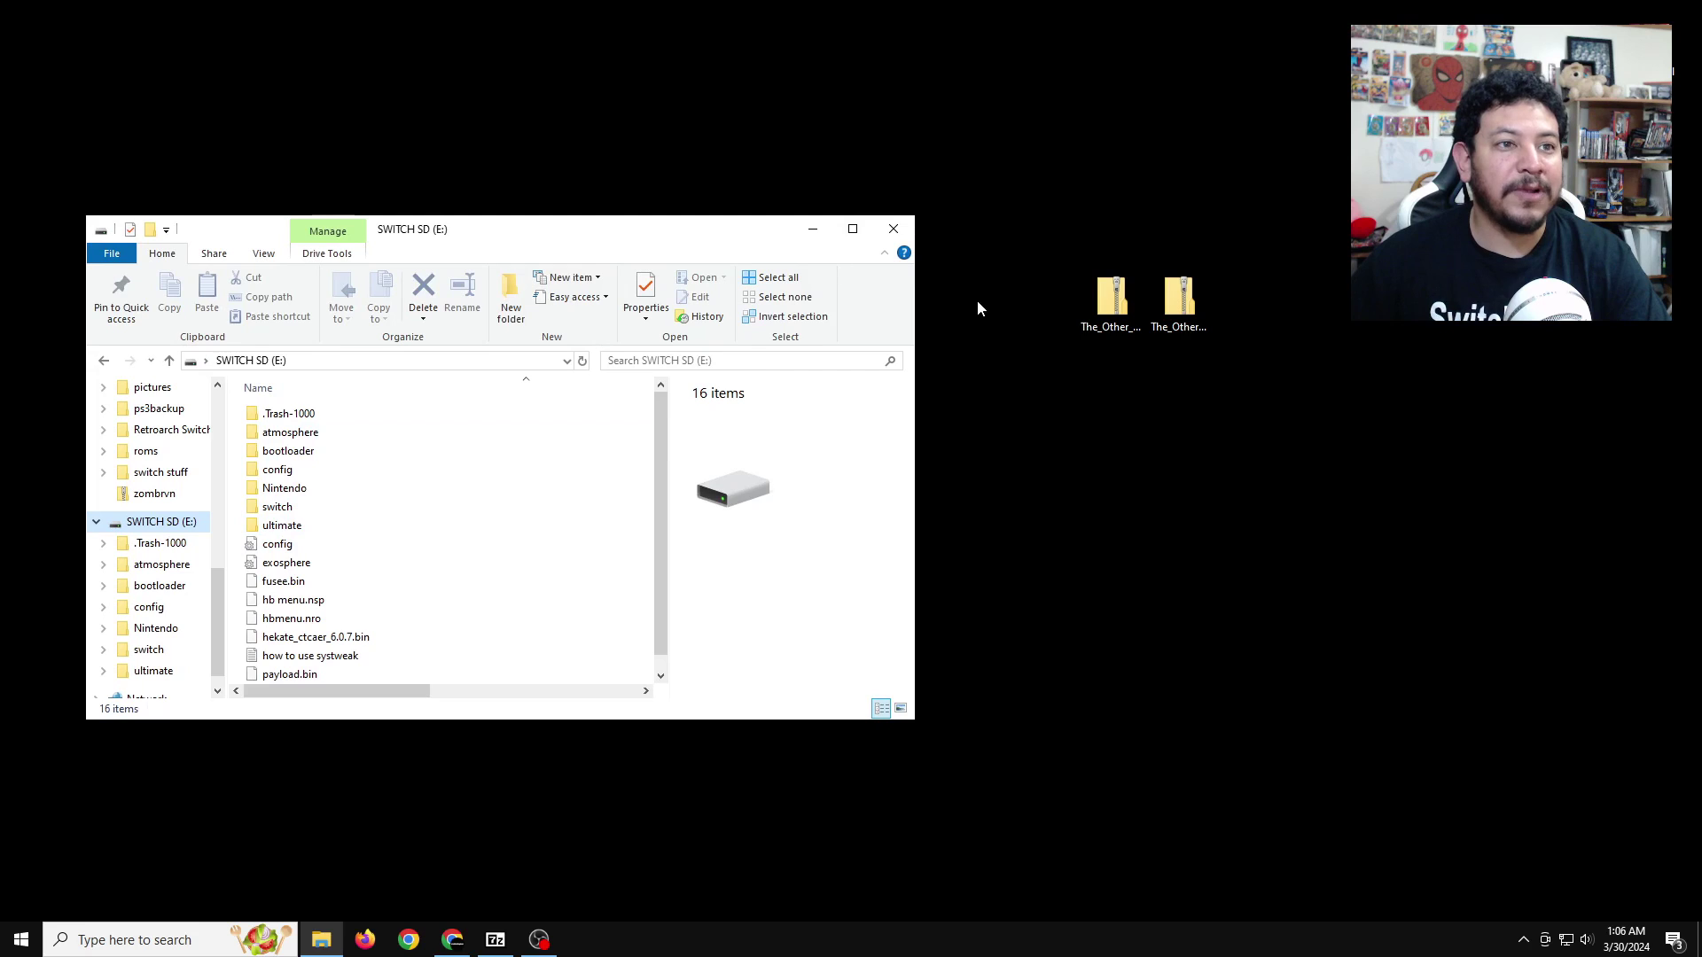
drag(1058, 241, 1252, 352)
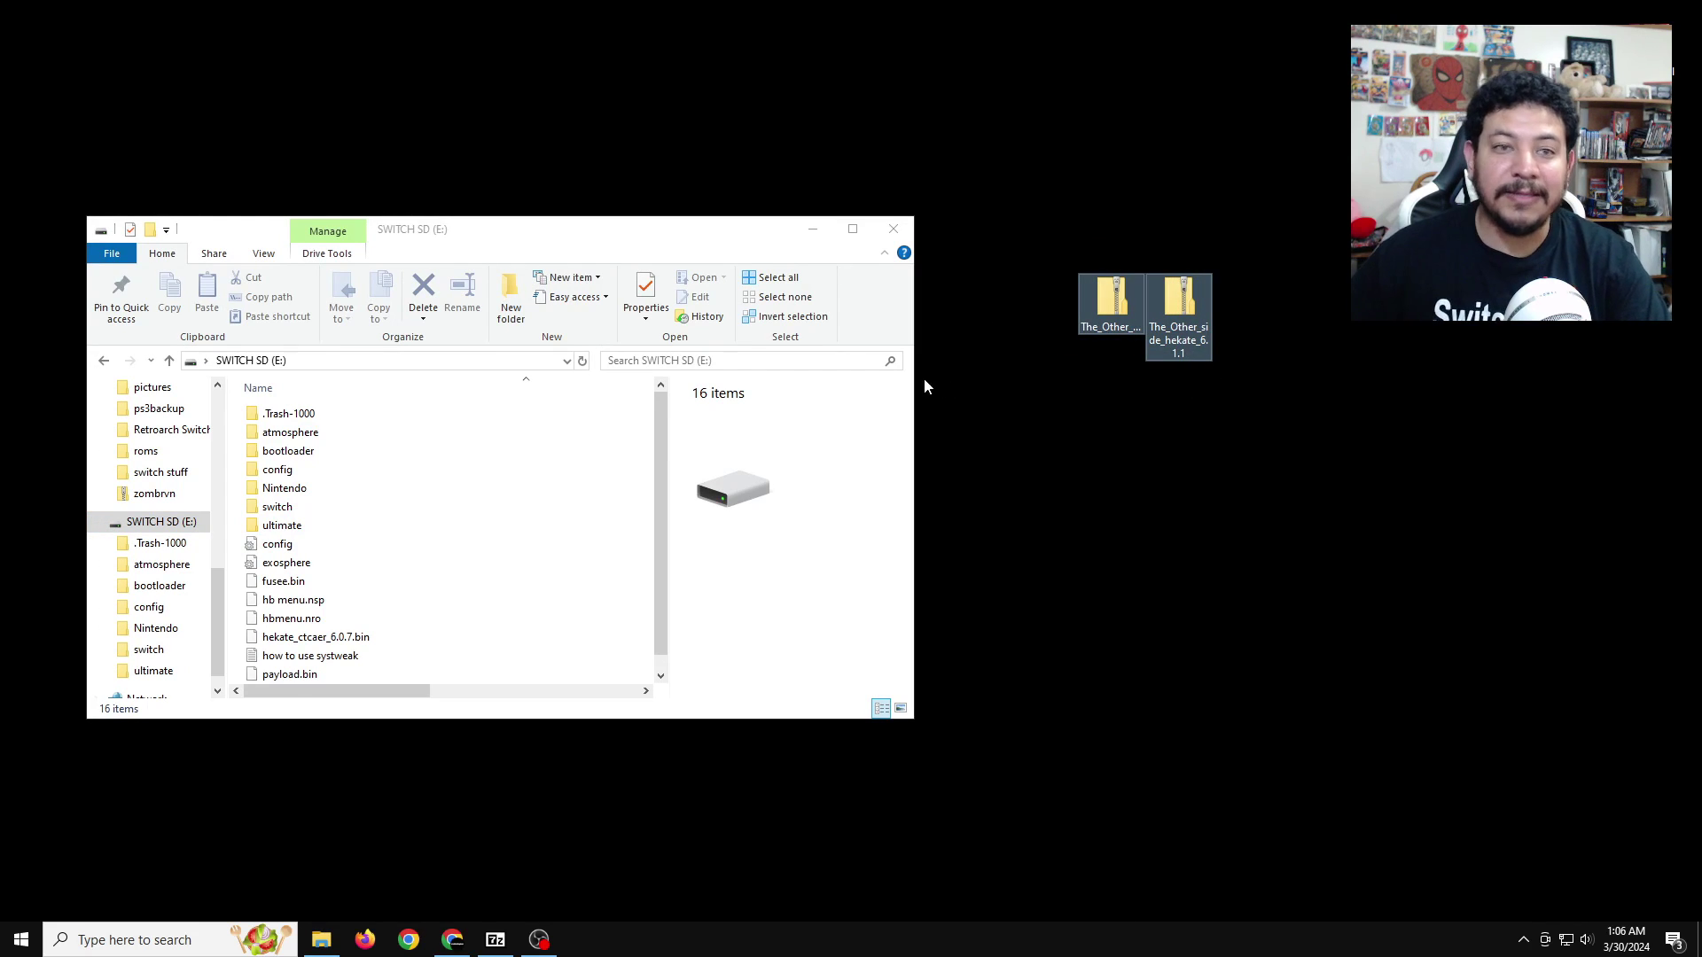
mouse_move(470, 935)
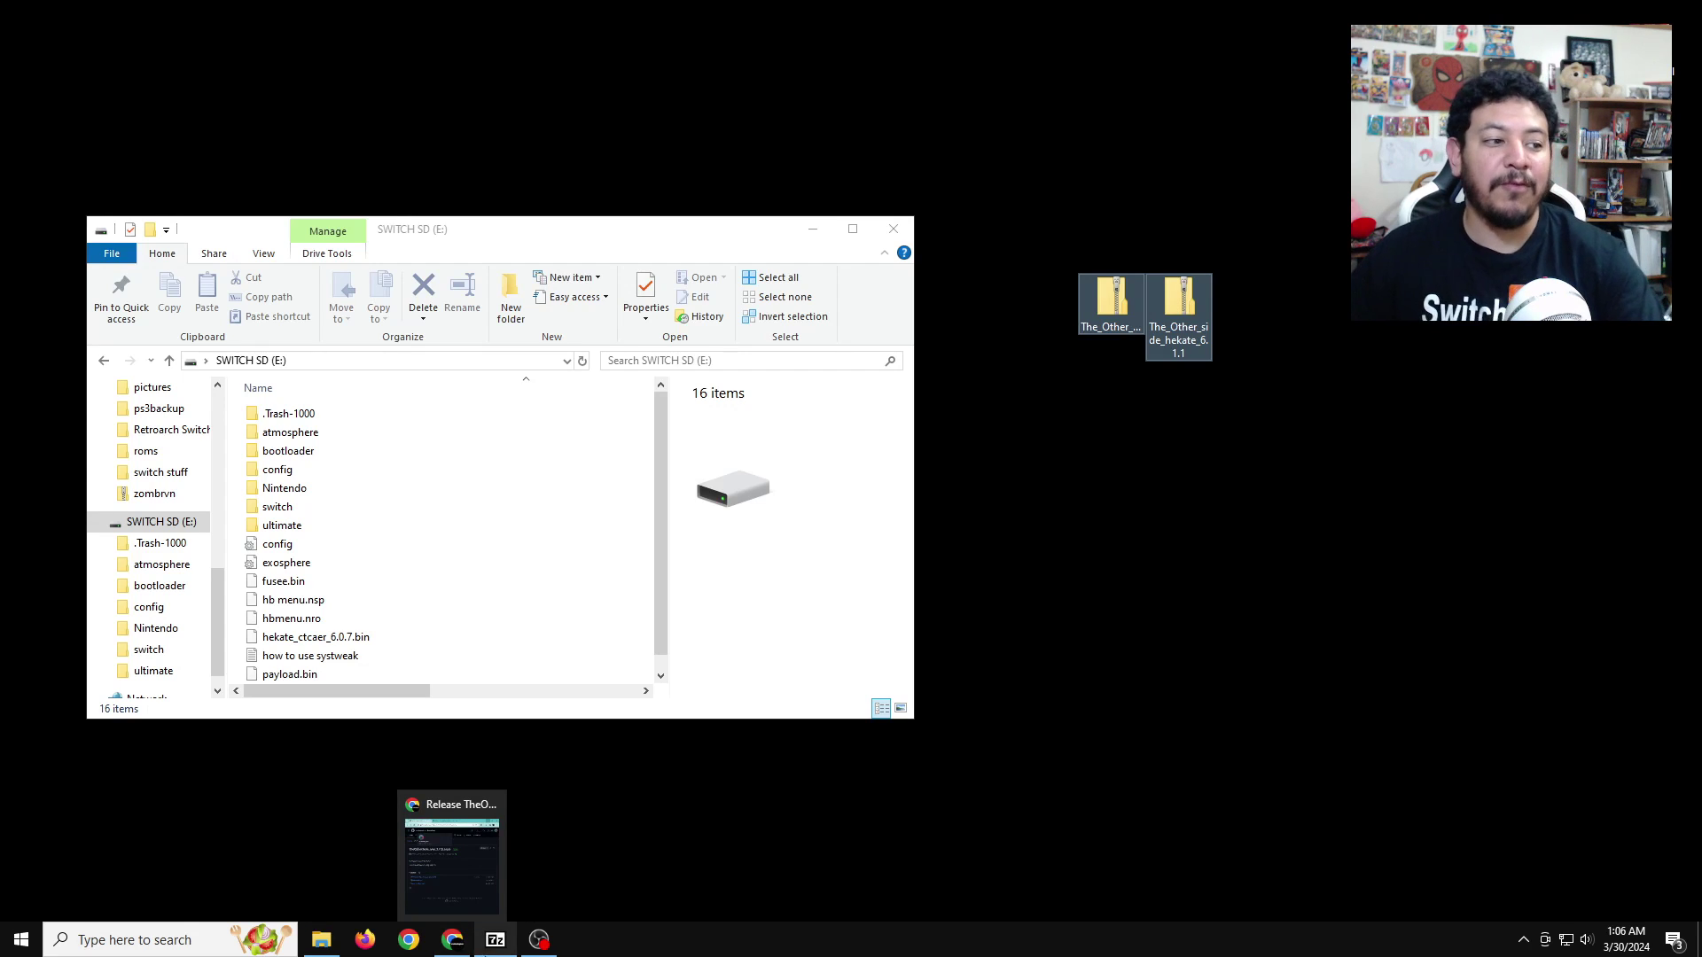
Switch Chrome to the hekate 6.1.1 release tab, reselect both desktop zips, and minimize the browser.
click(465, 944)
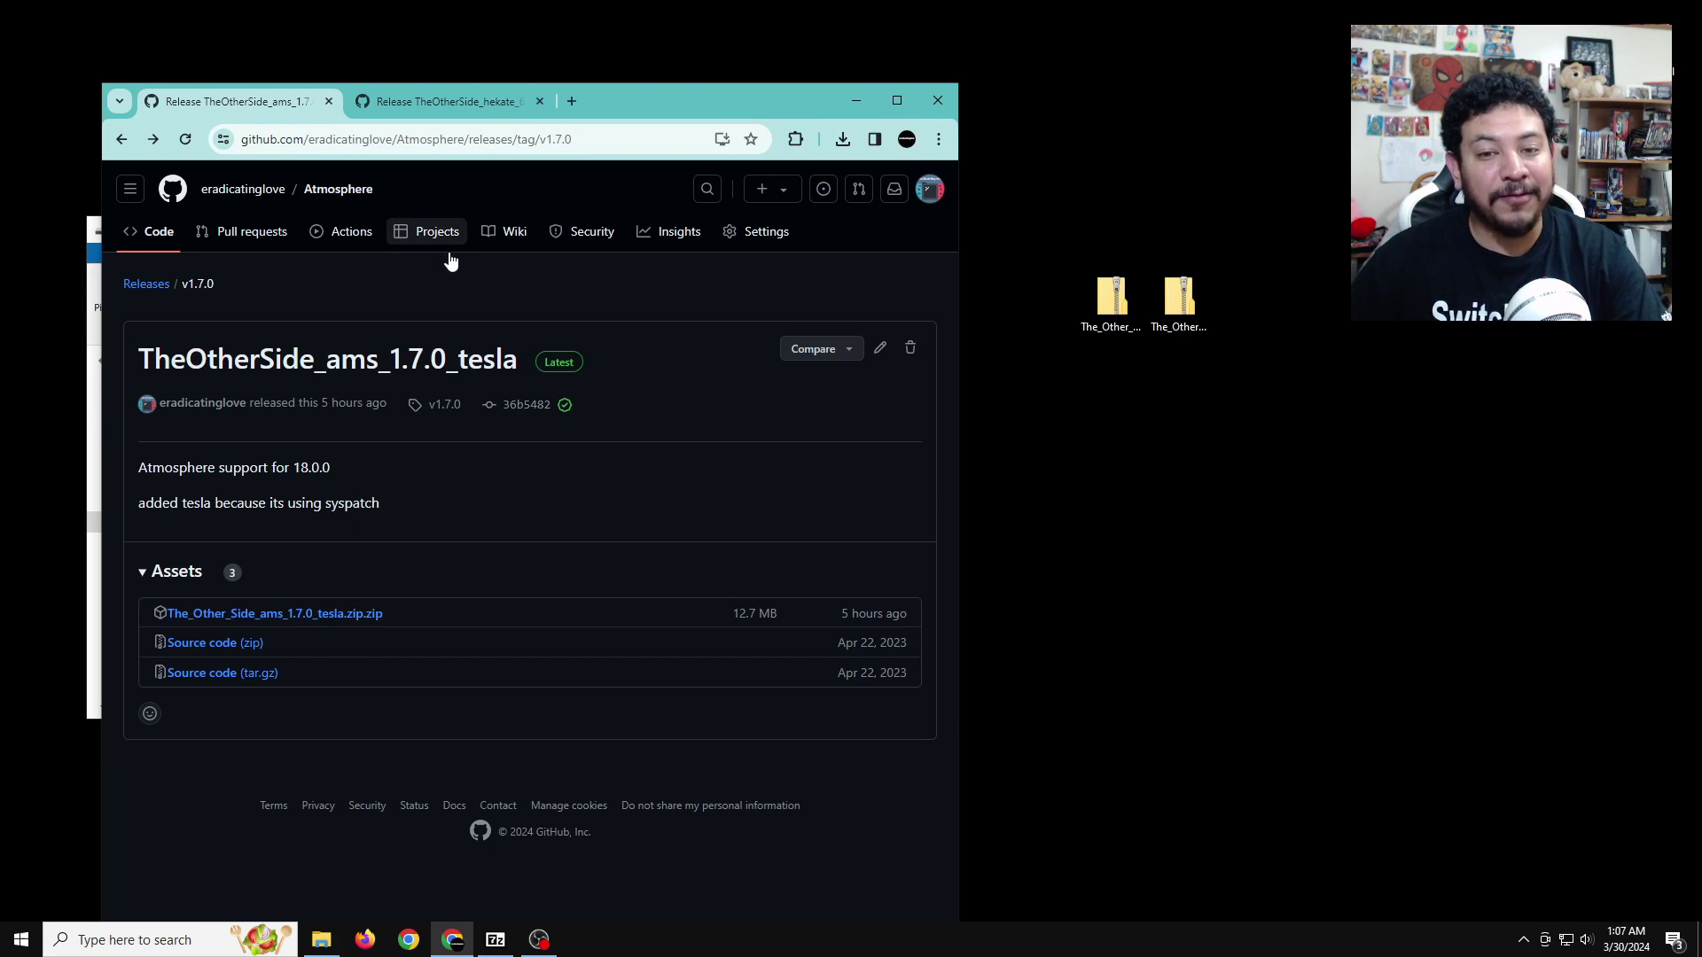
click(450, 102)
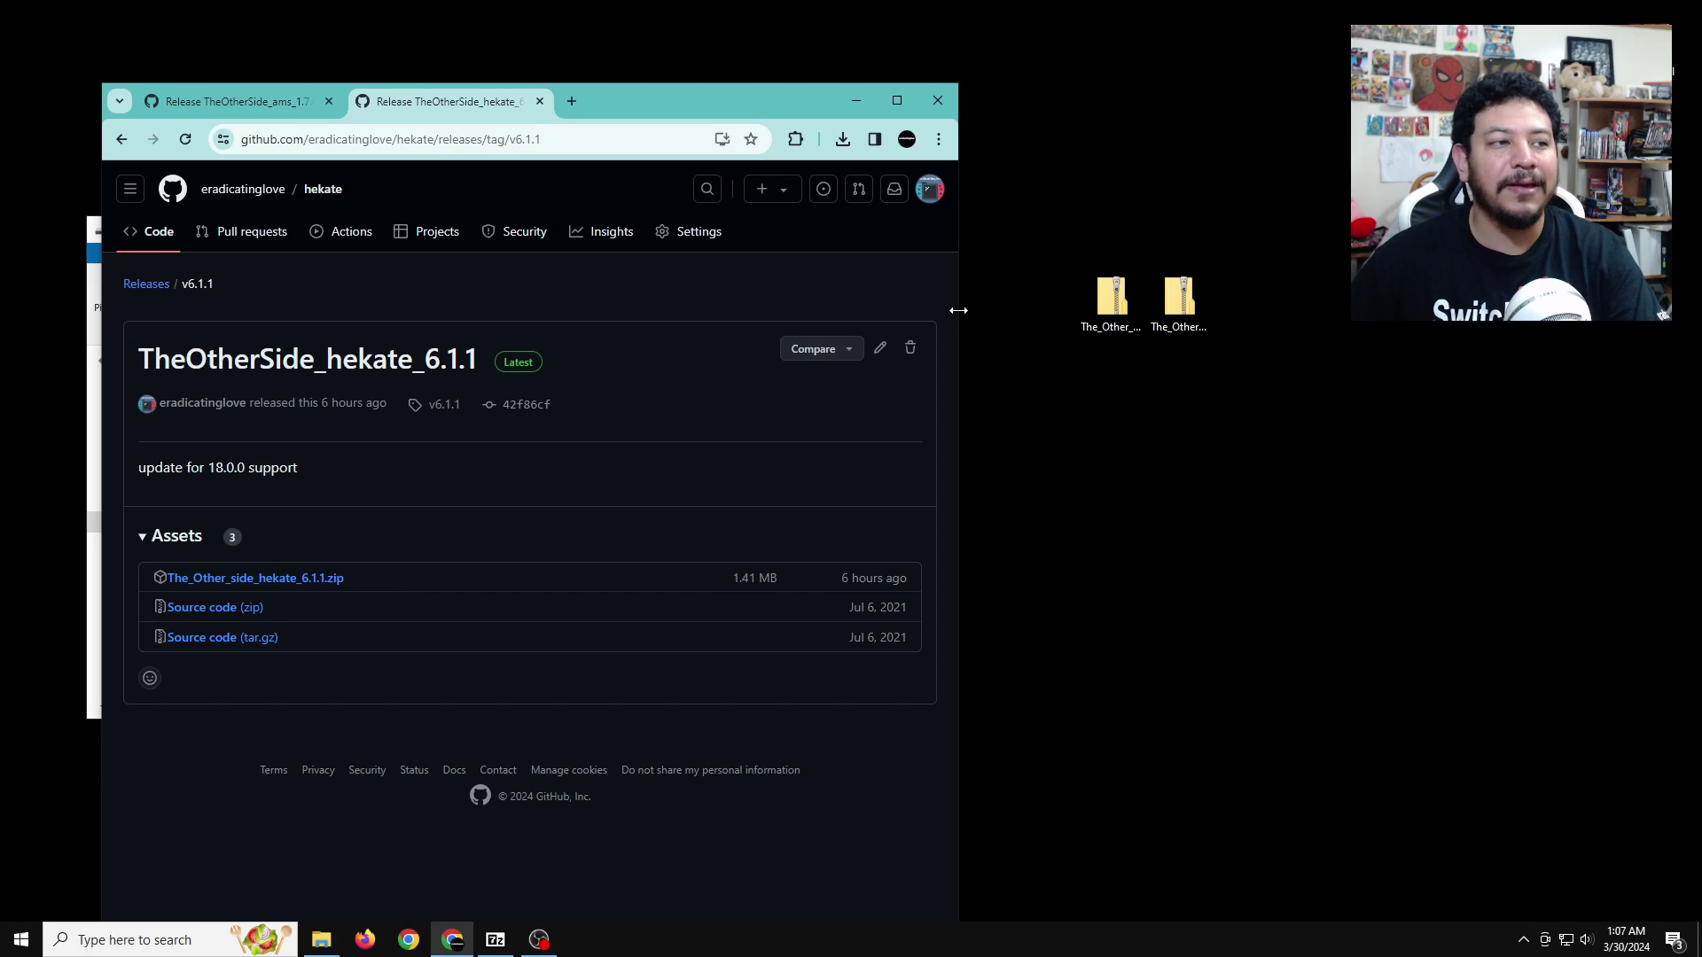
drag(1286, 261, 1063, 364)
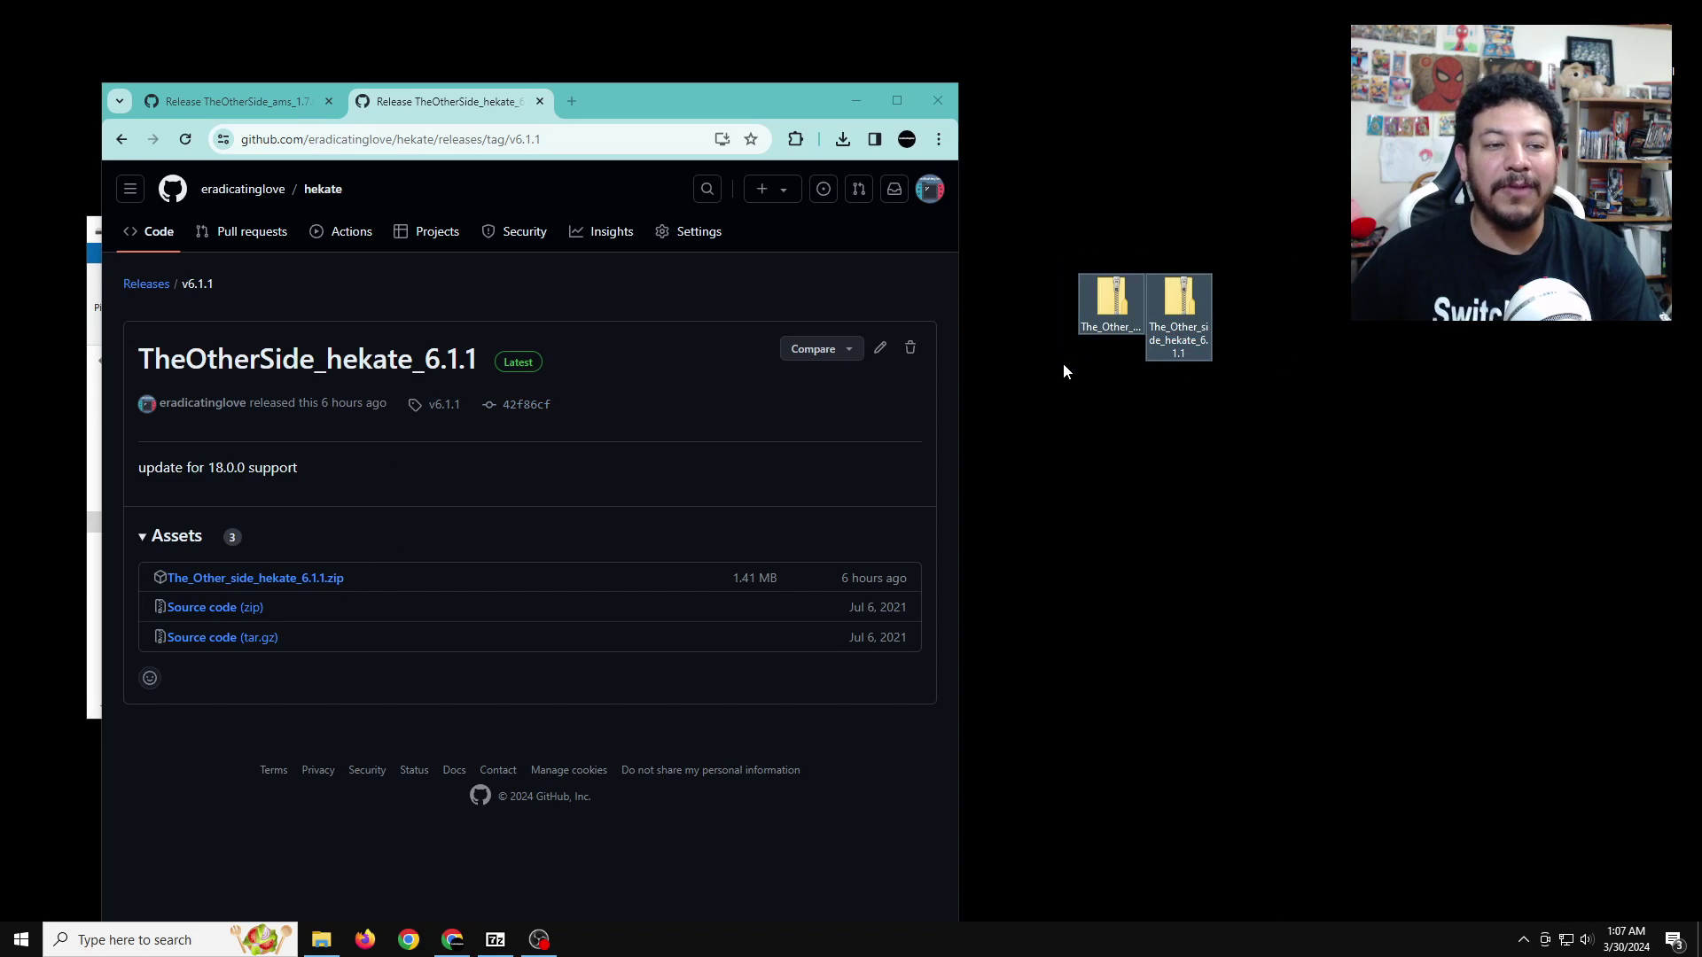
click(856, 103)
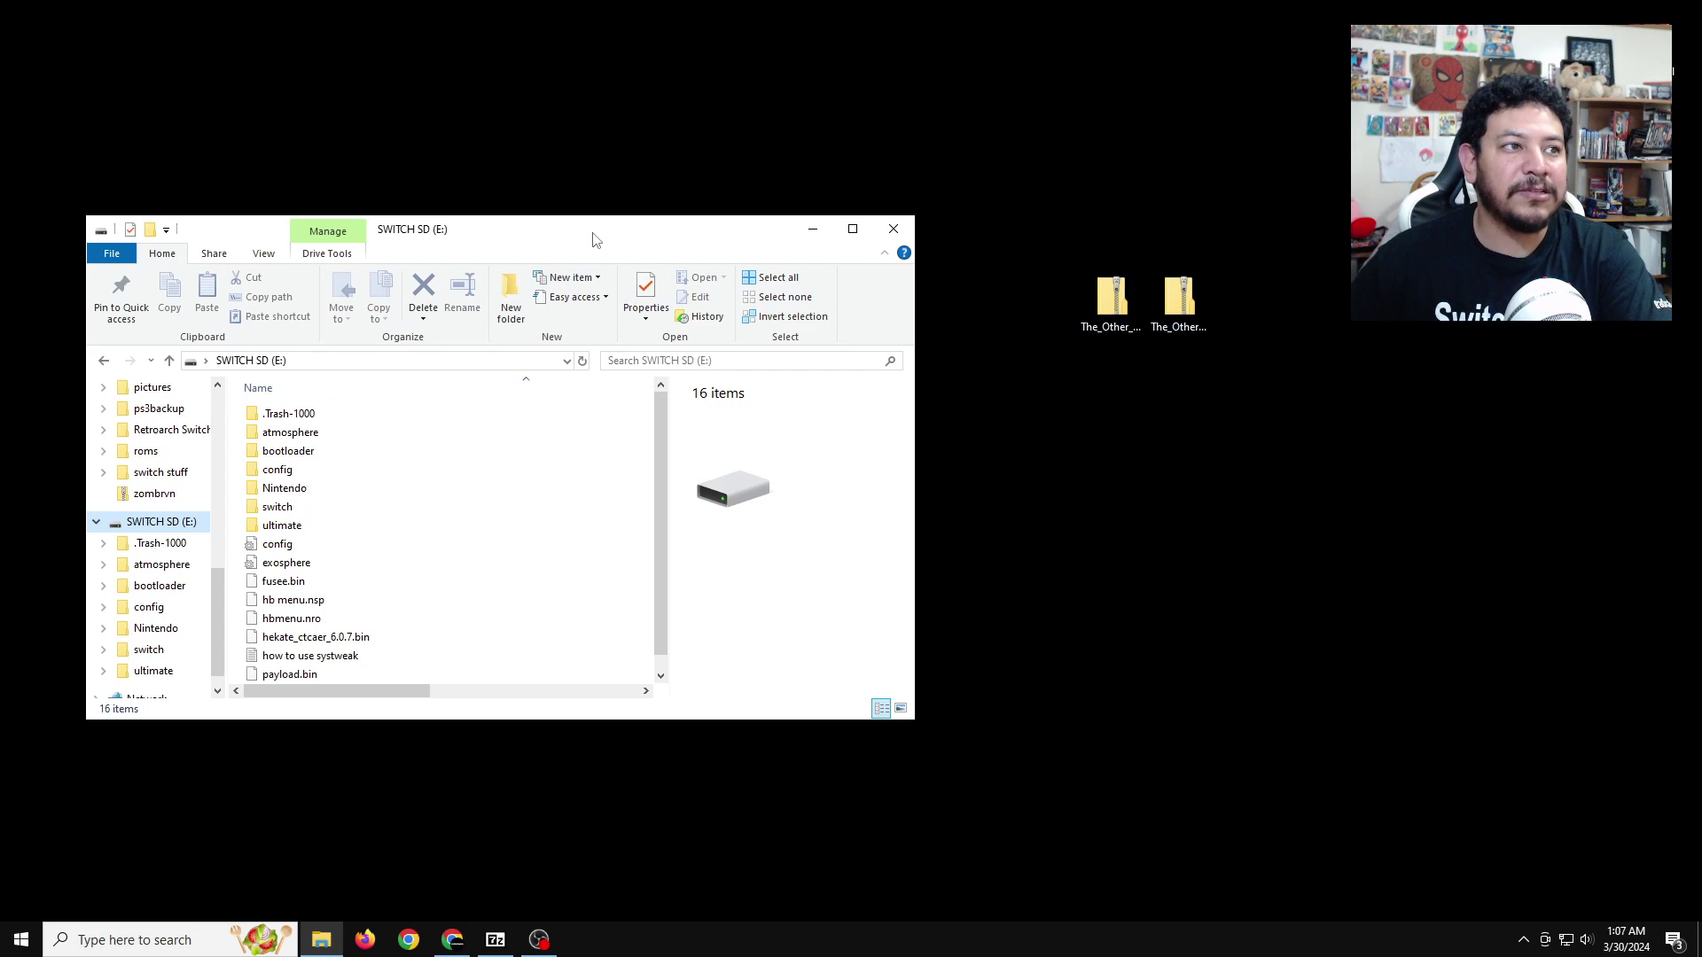
drag(593, 239, 596, 211)
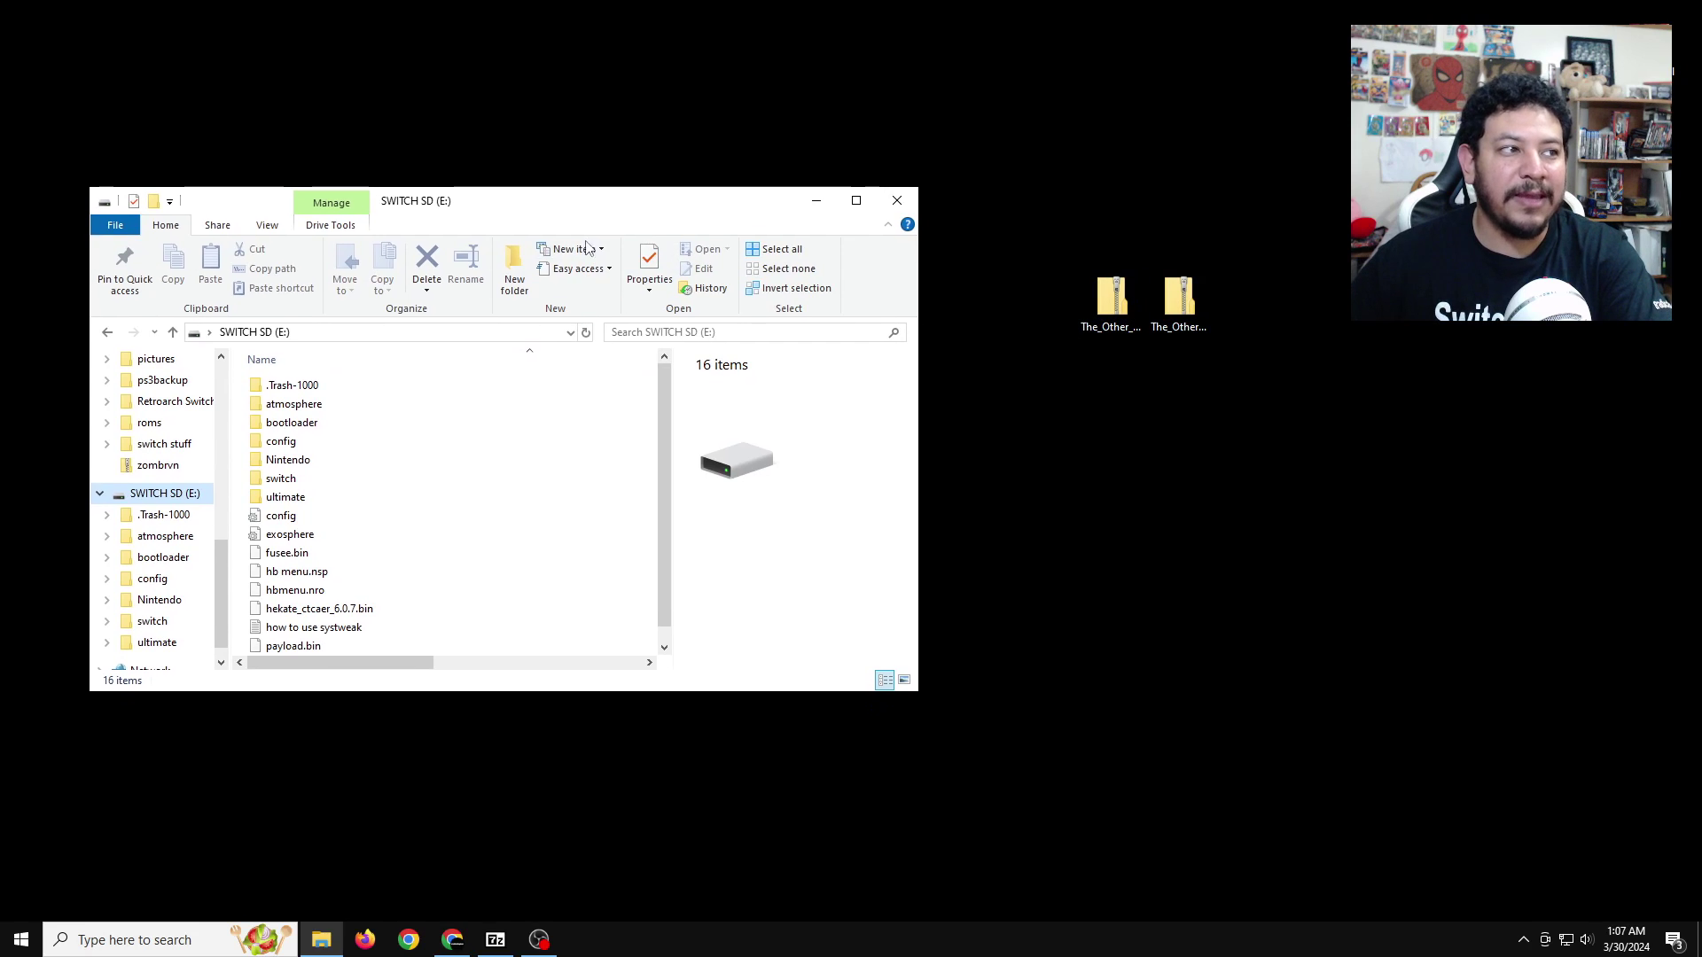
click(292, 407)
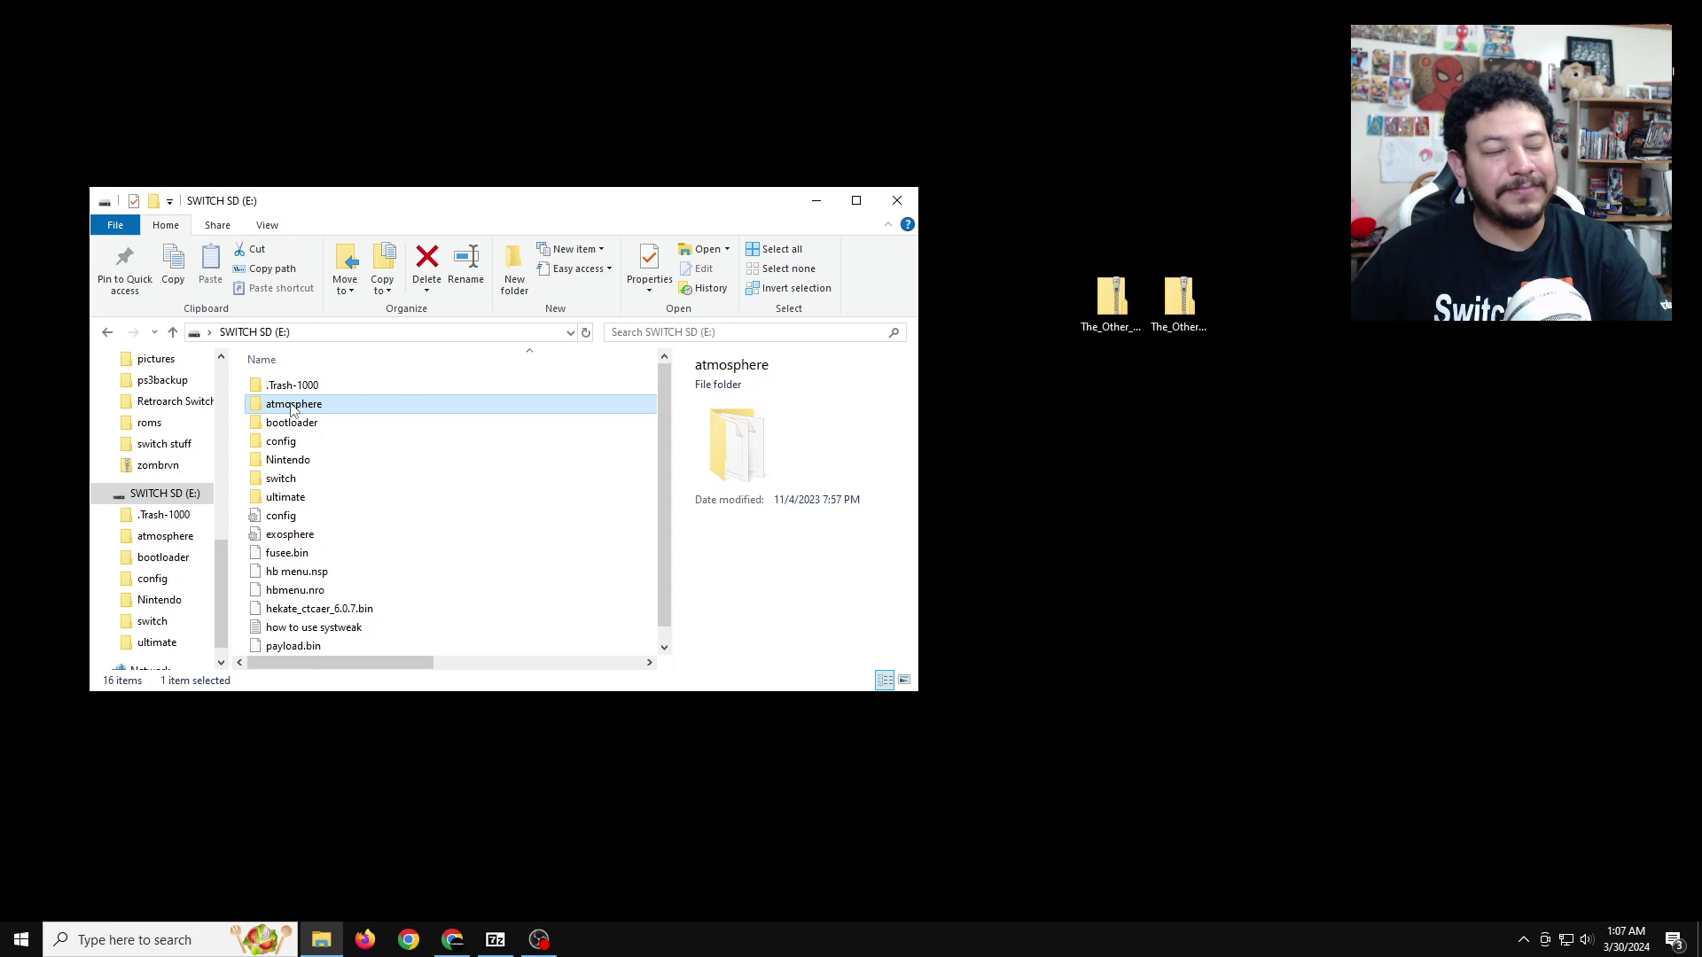
mouse_move(285, 413)
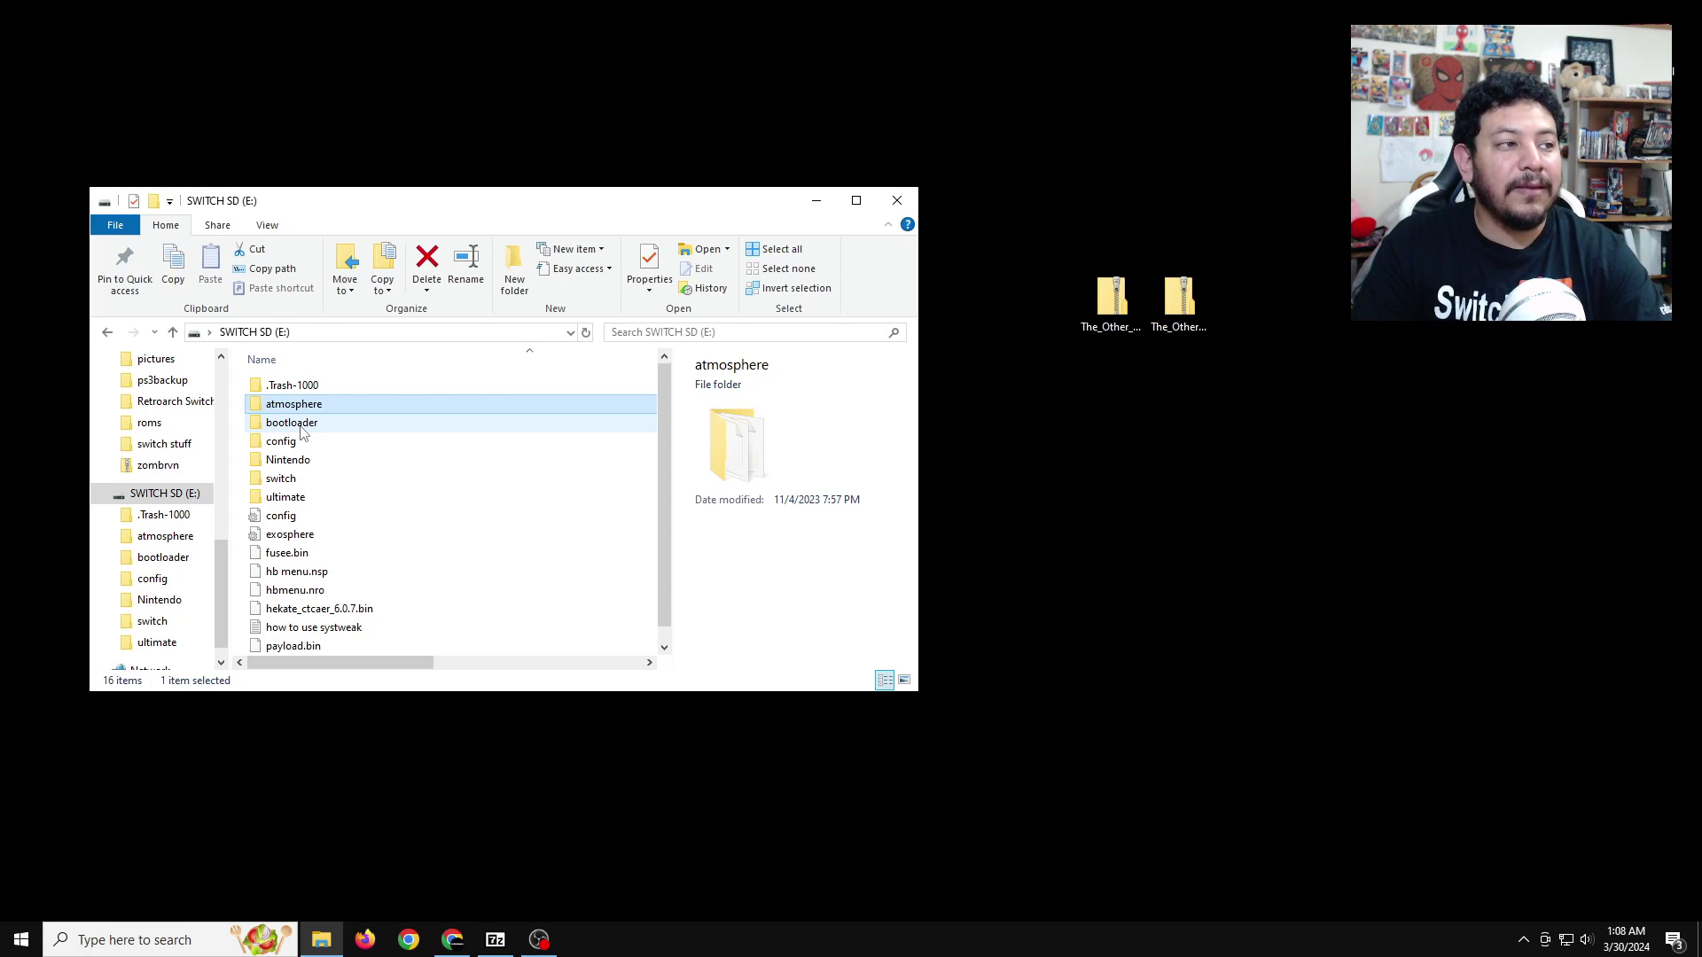
Delete the atmosphere and bootloader folders from the SD card, then select the Atmosphere 1.7.0 tesla zip.
ctrl+click(316, 424)
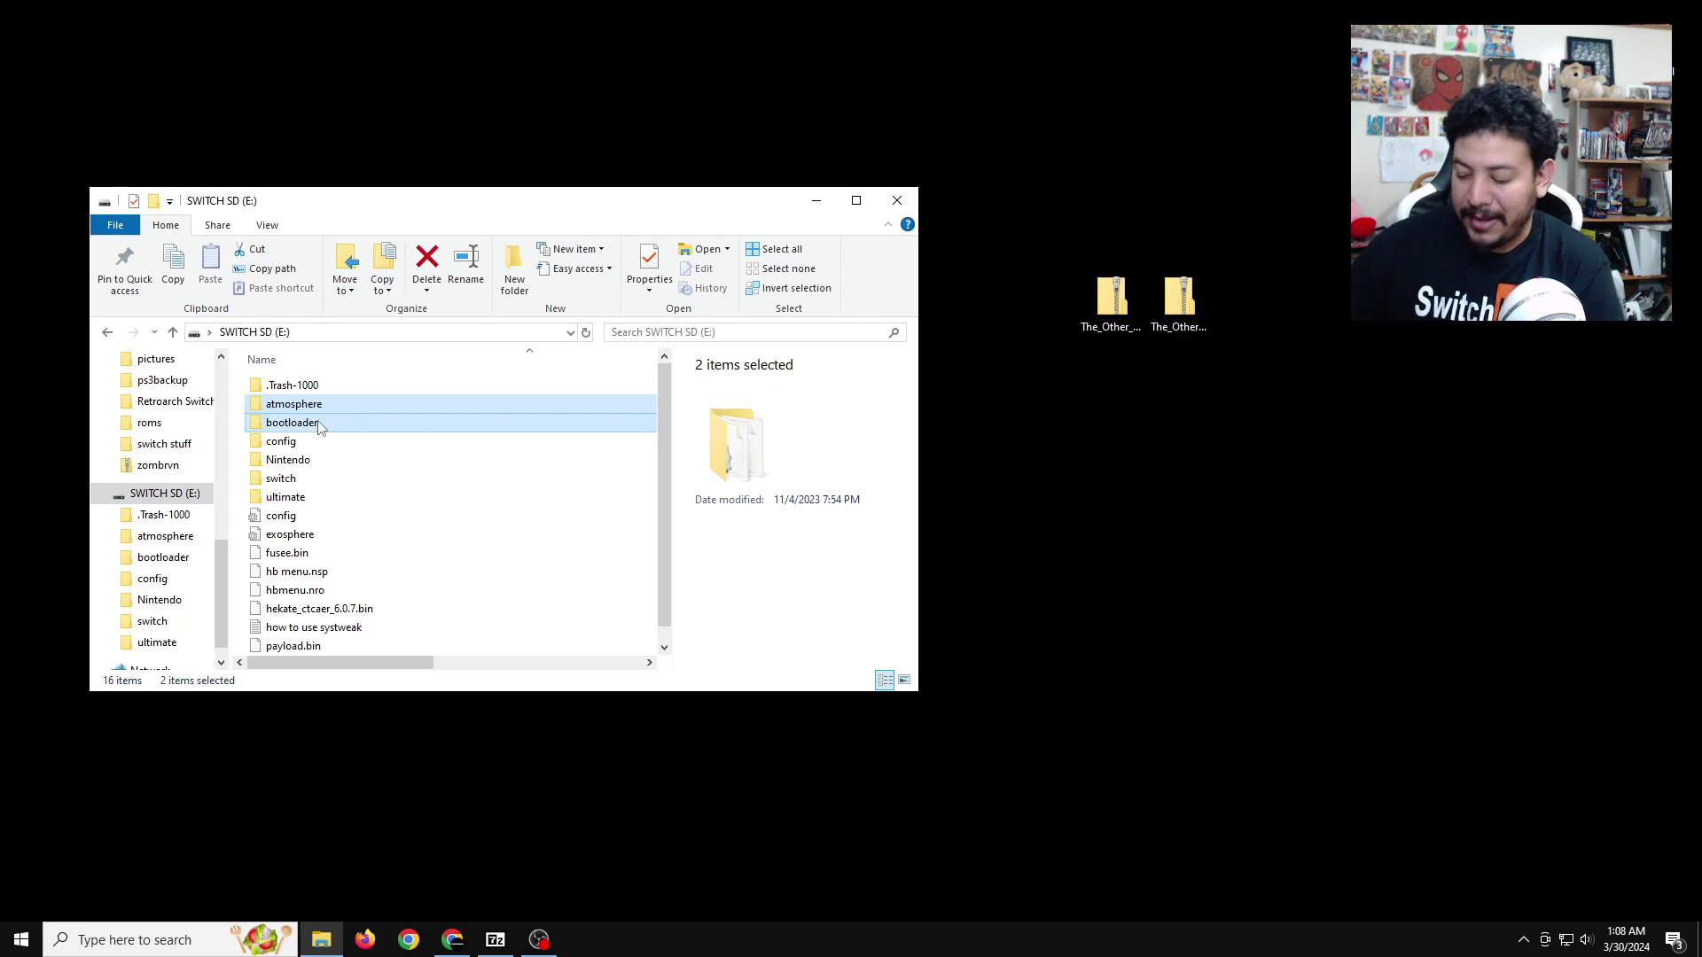
key(Delete)
key(Escape)
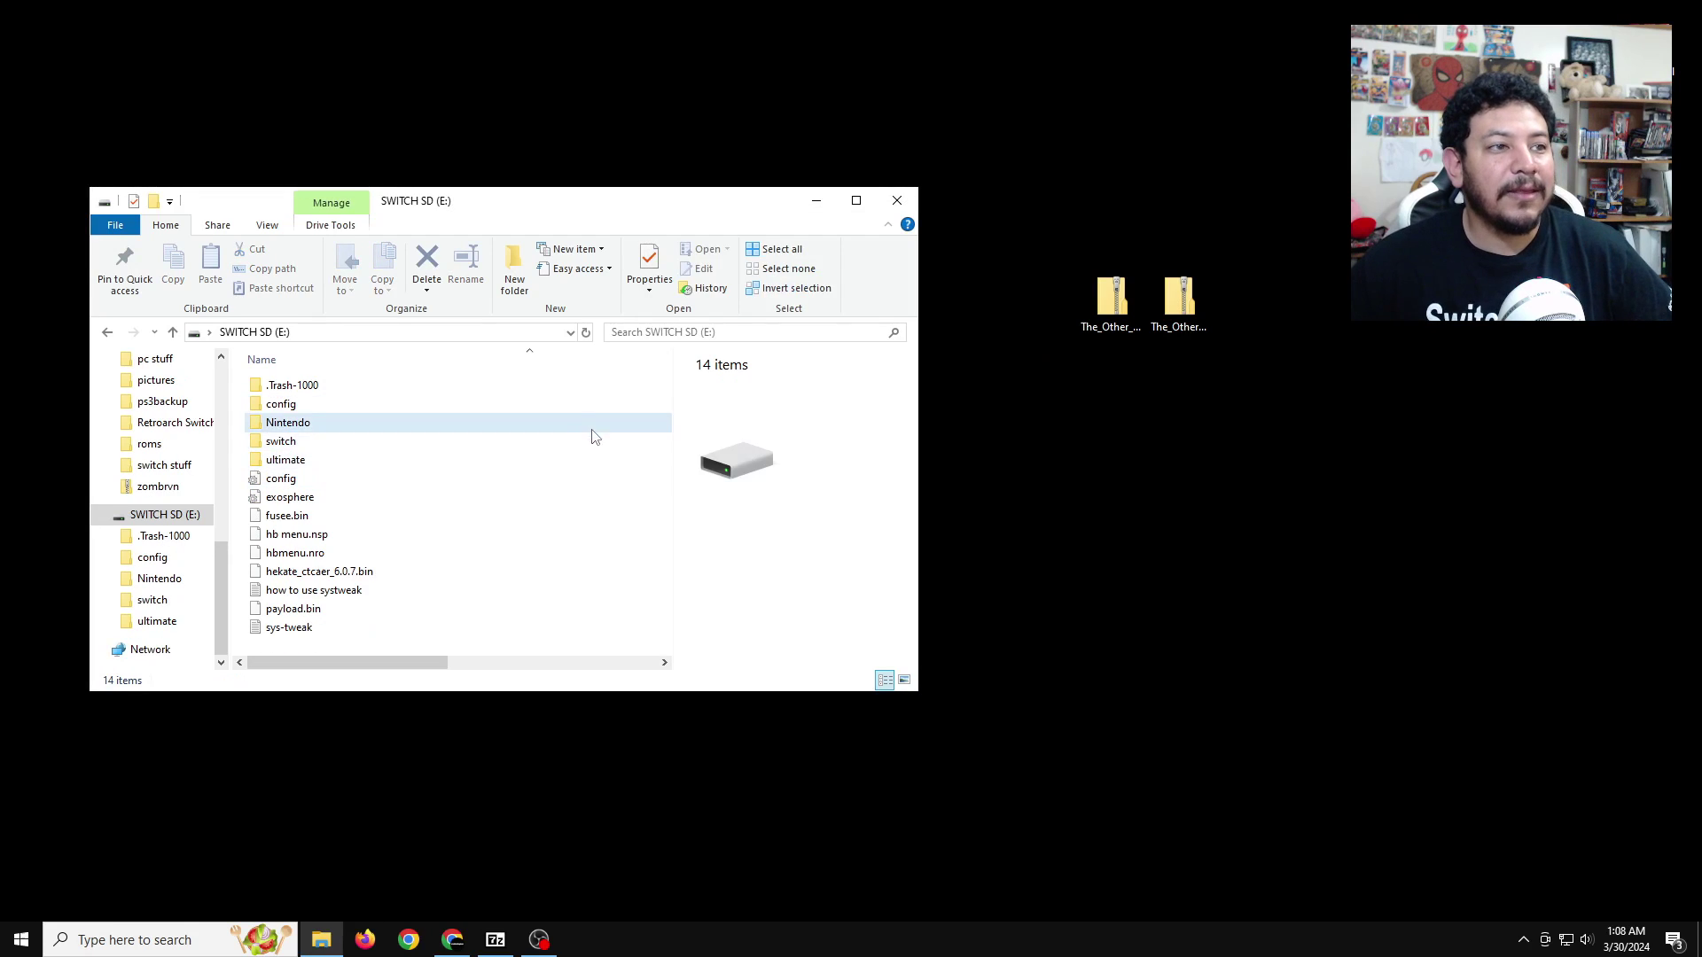
click(1187, 321)
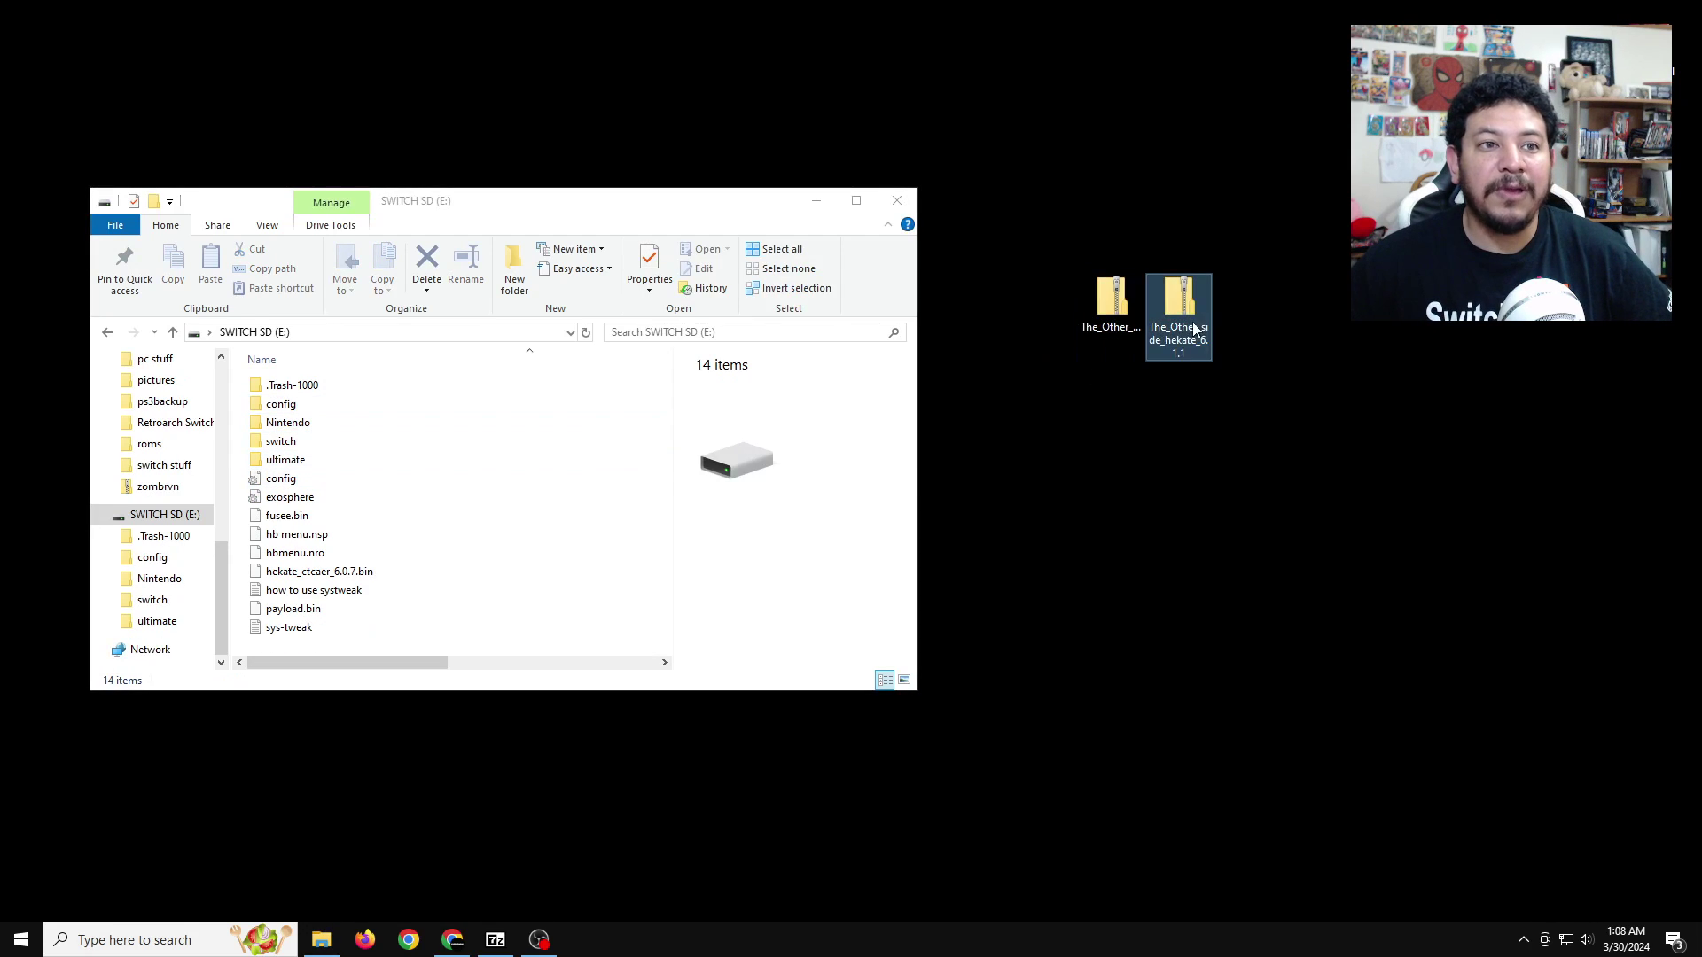
click(1108, 350)
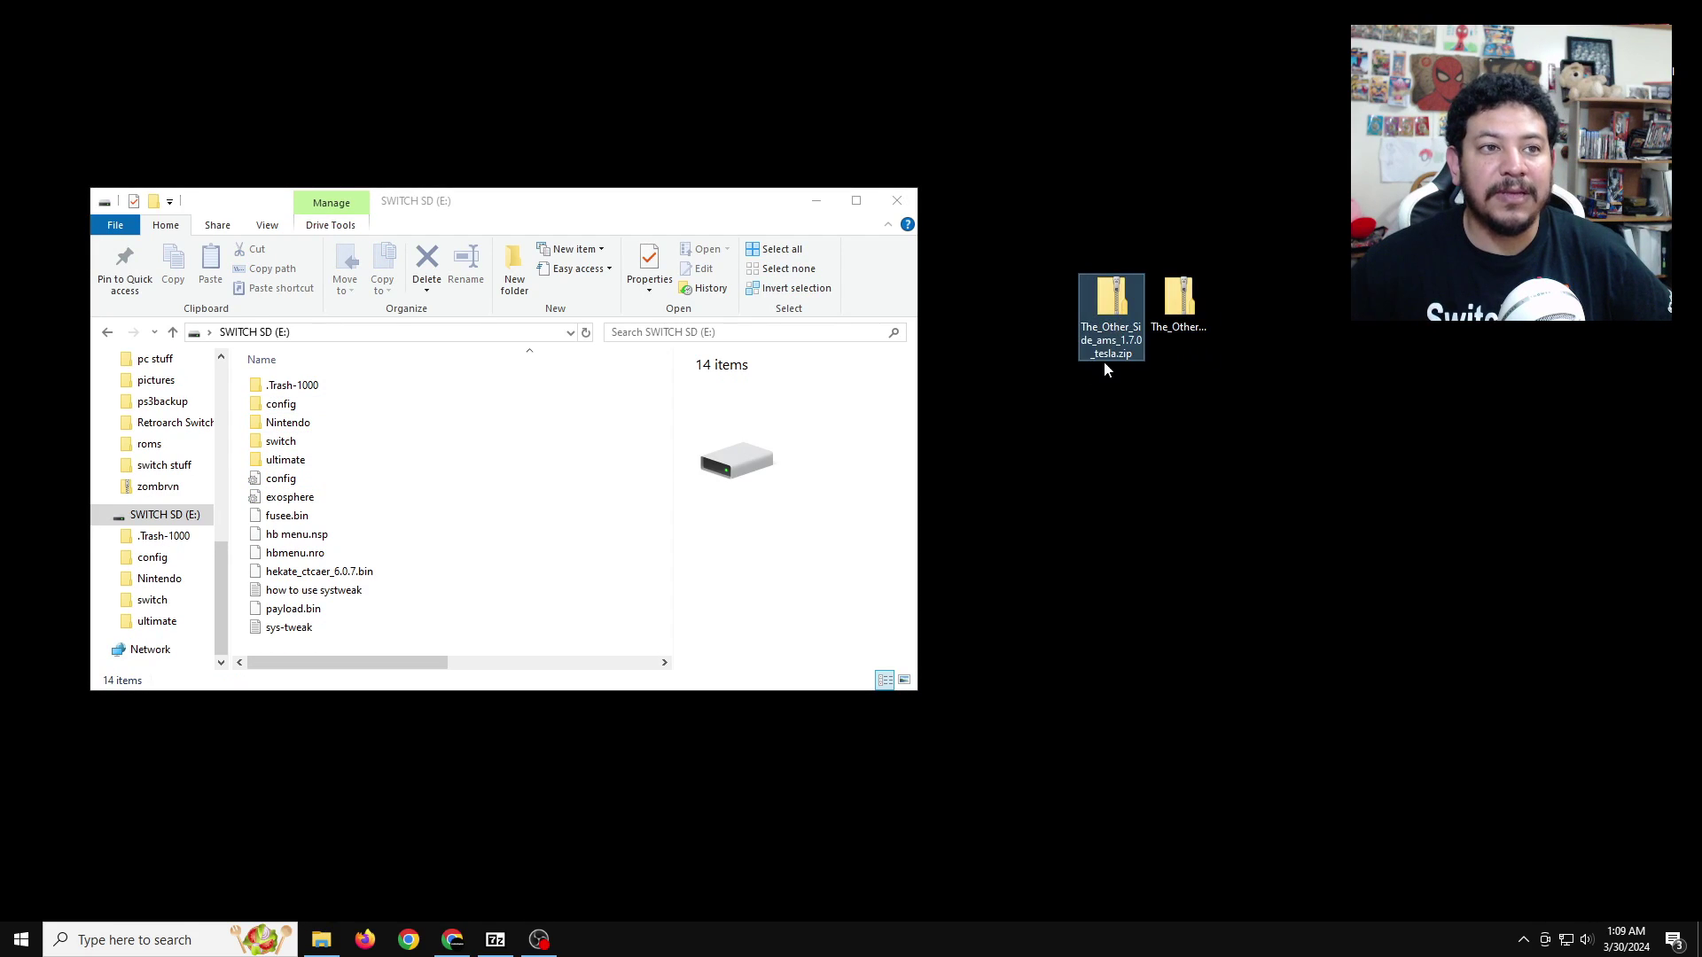
Open the Atmosphere 1.7.0 tesla zip as an archive in 7-Zip.
right_click(1105, 311)
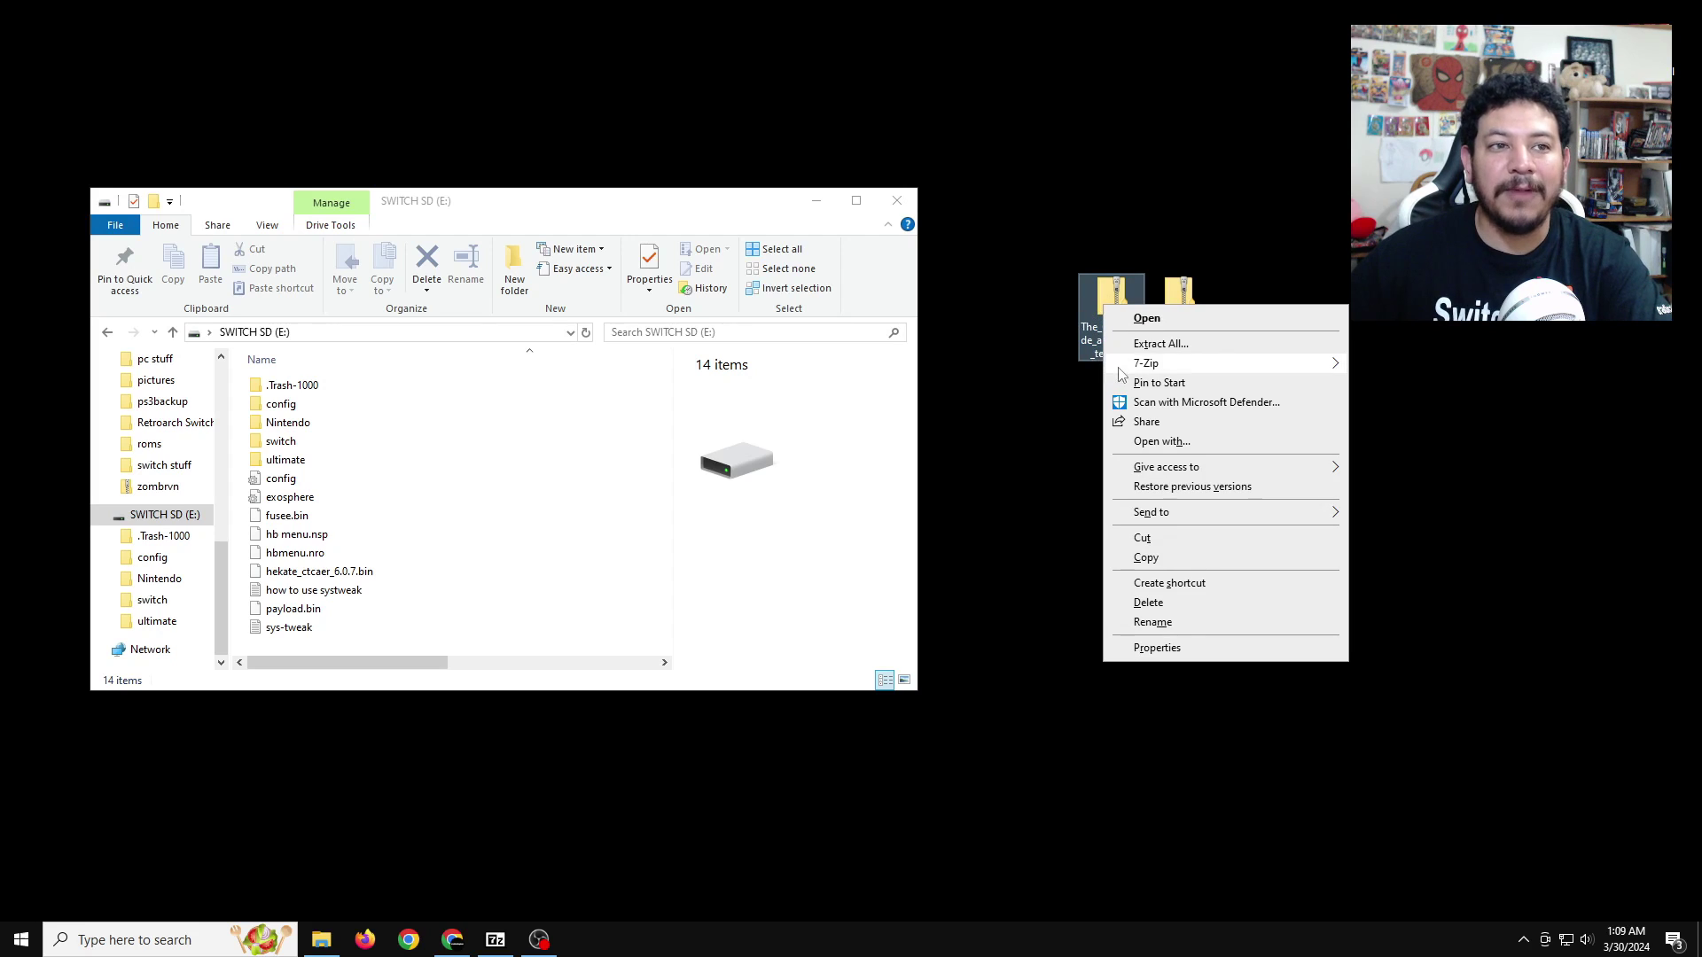
mouse_move(1121, 375)
click(966, 371)
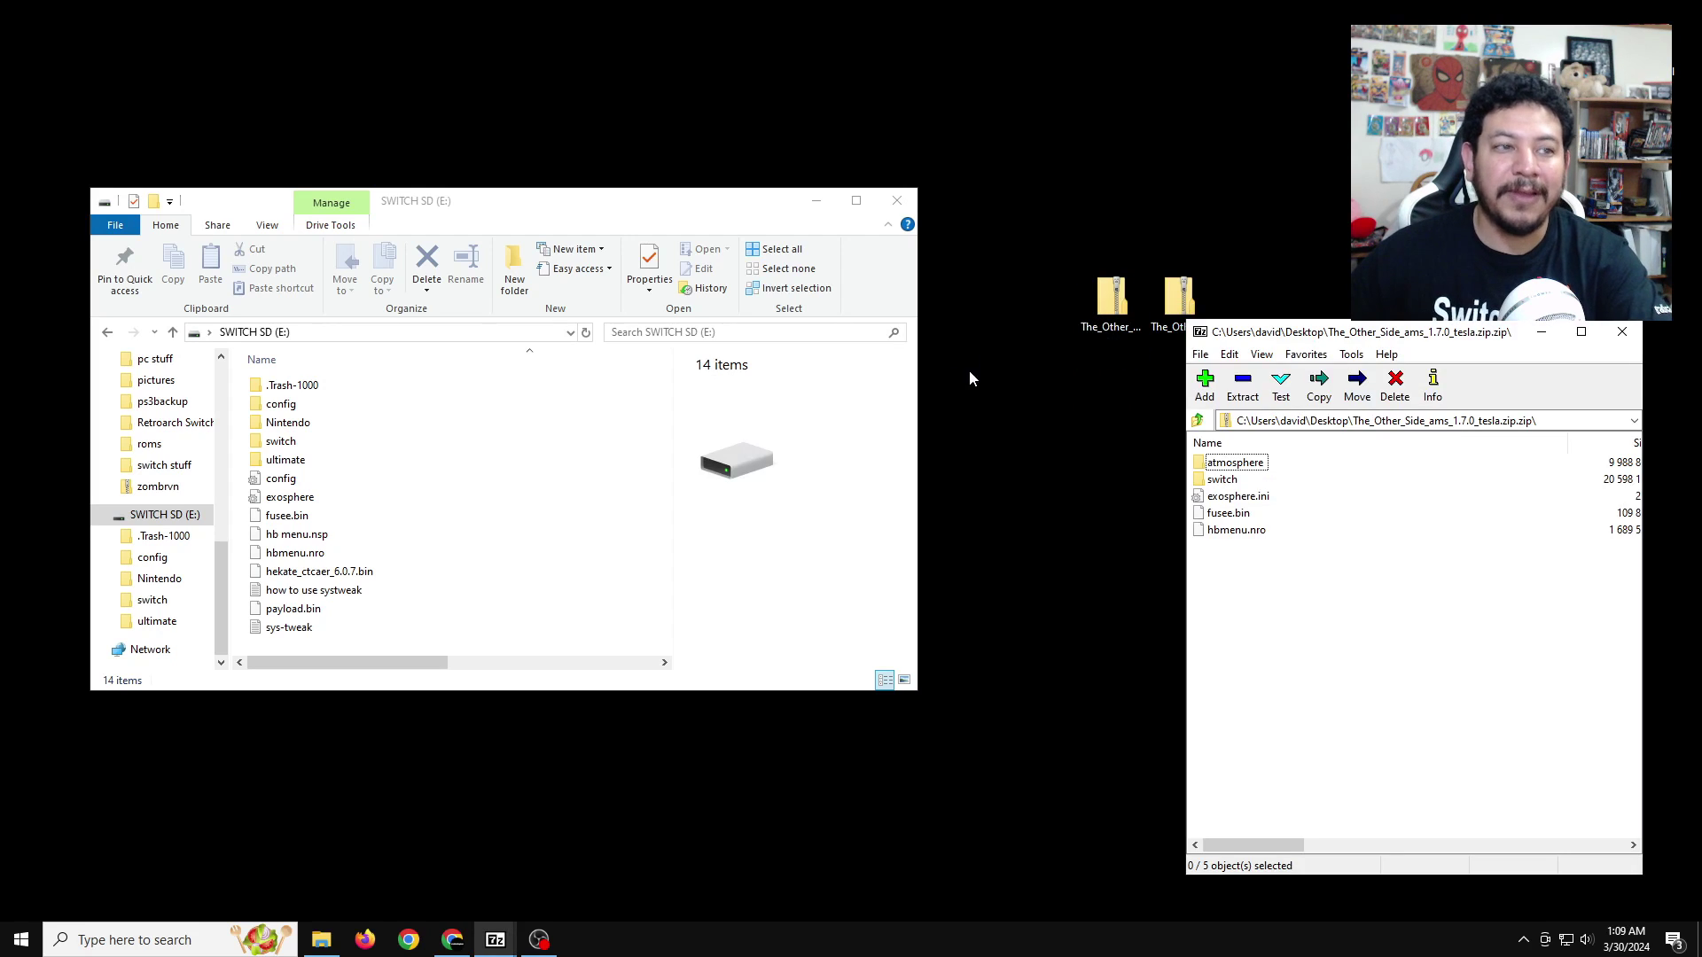
drag(1283, 338, 1136, 385)
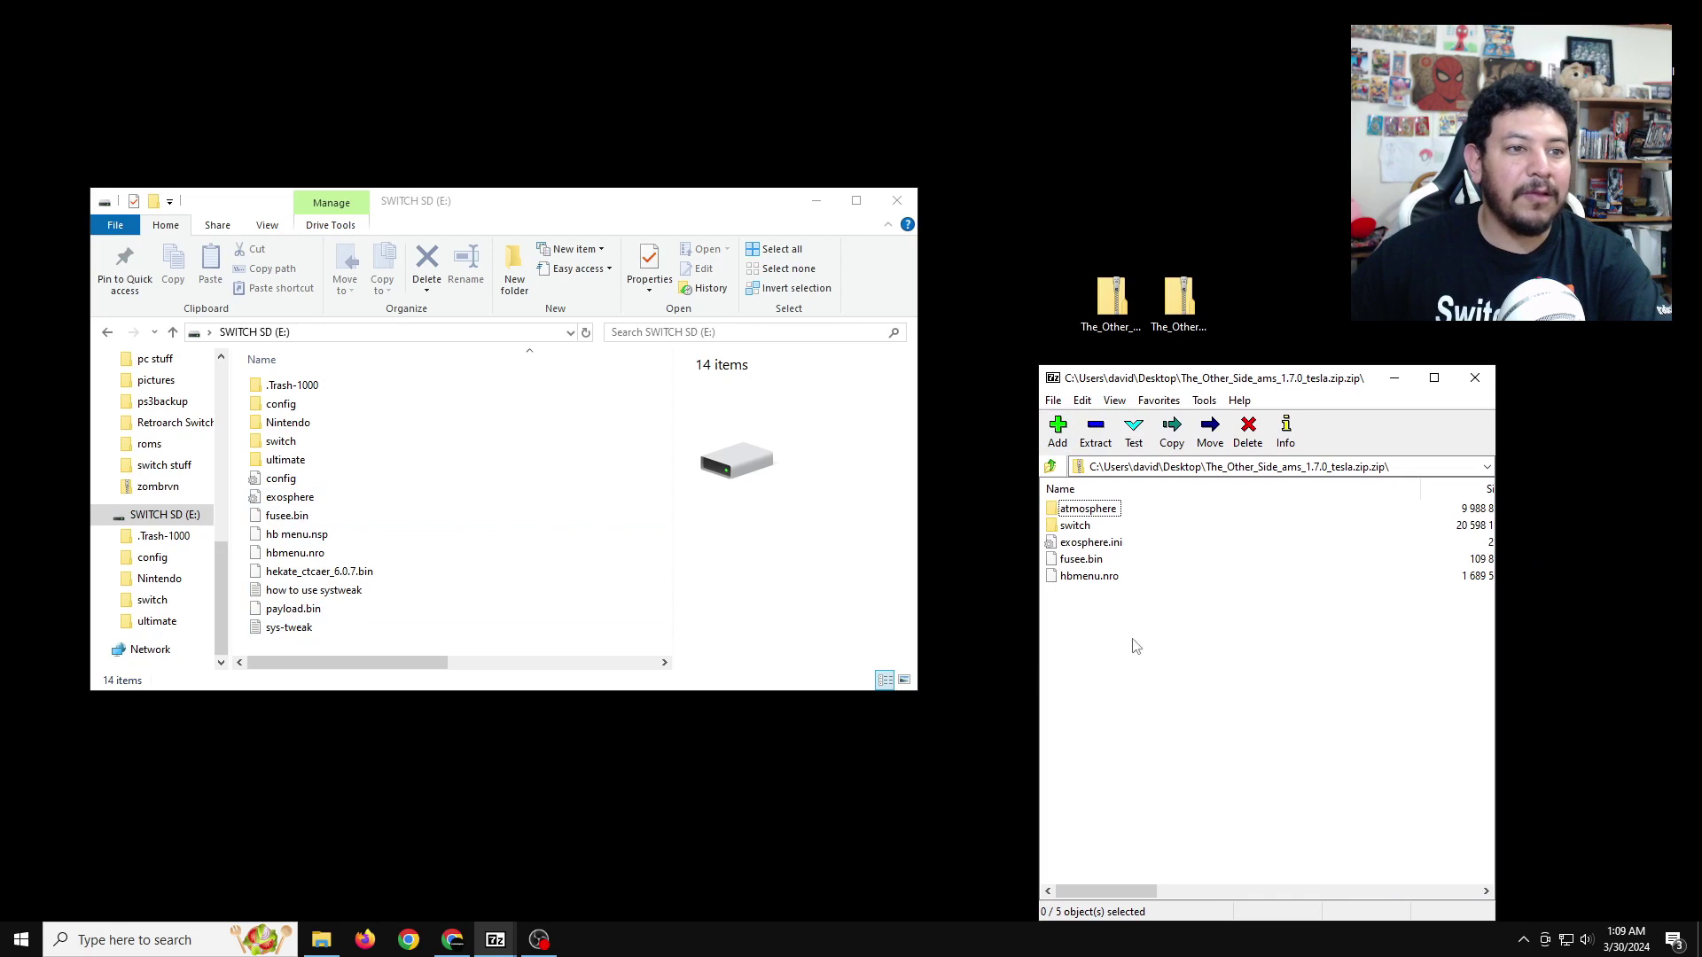
Copy atmosphere, switch, exosphere.ini, fusee.bin and hbmenu.nro to the SD root, replacing existing files.
drag(1130, 623, 1048, 500)
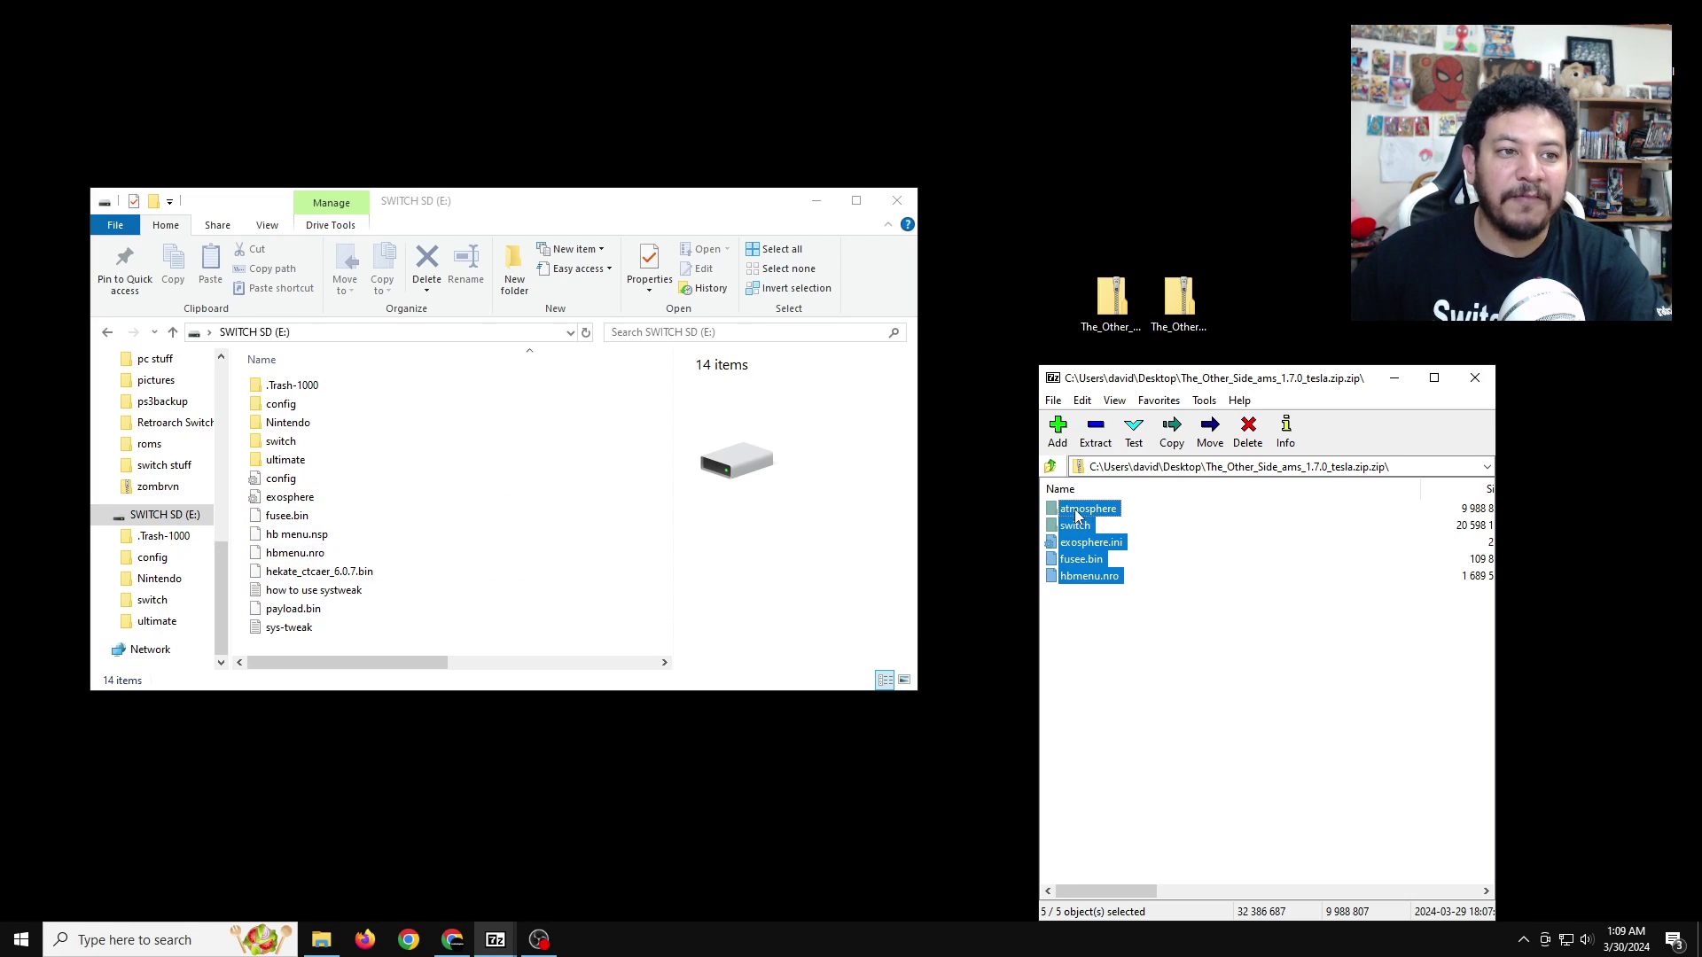
drag(1077, 514, 571, 613)
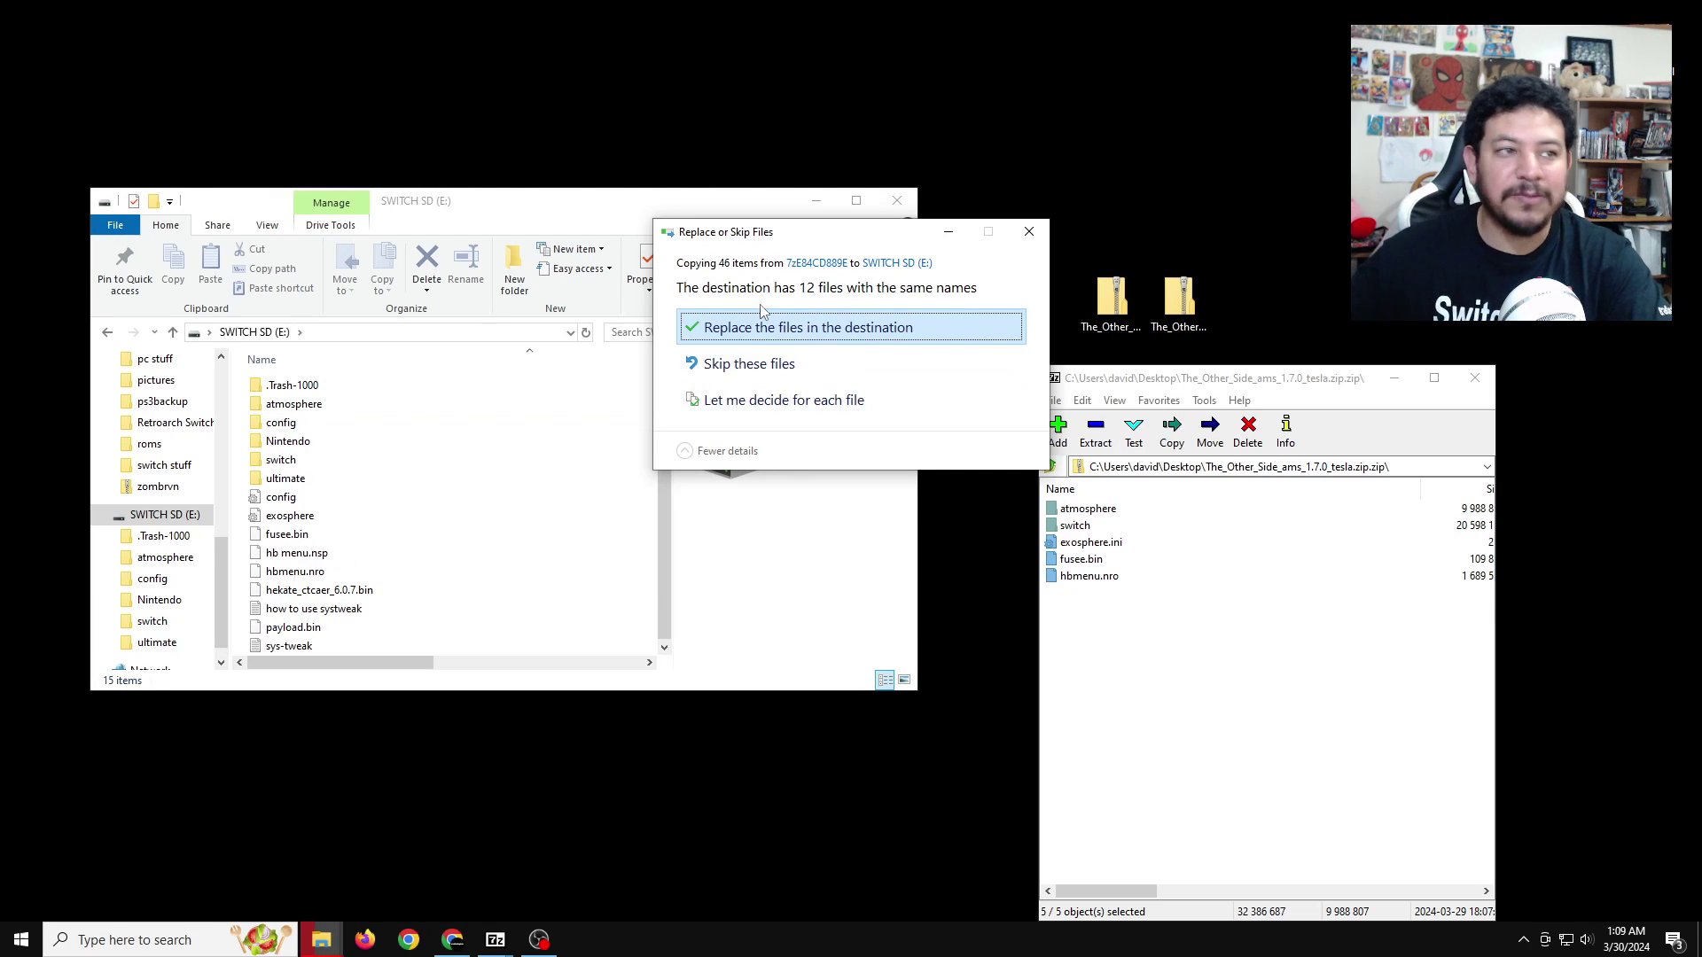
click(745, 330)
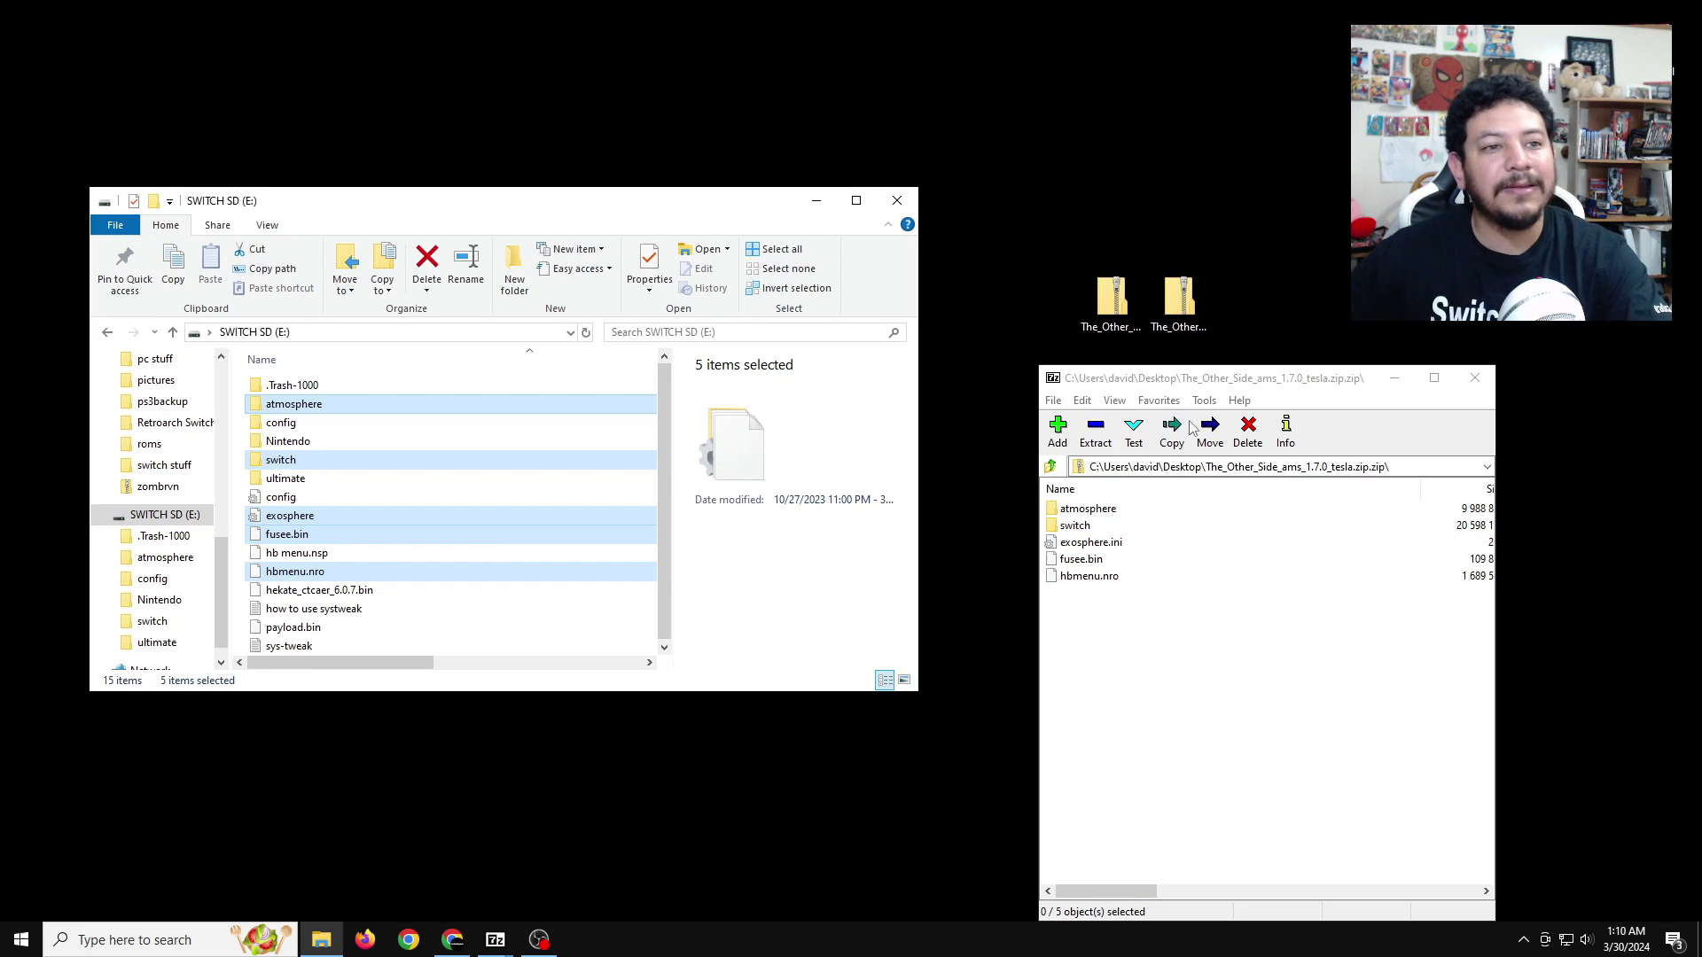
click(1478, 380)
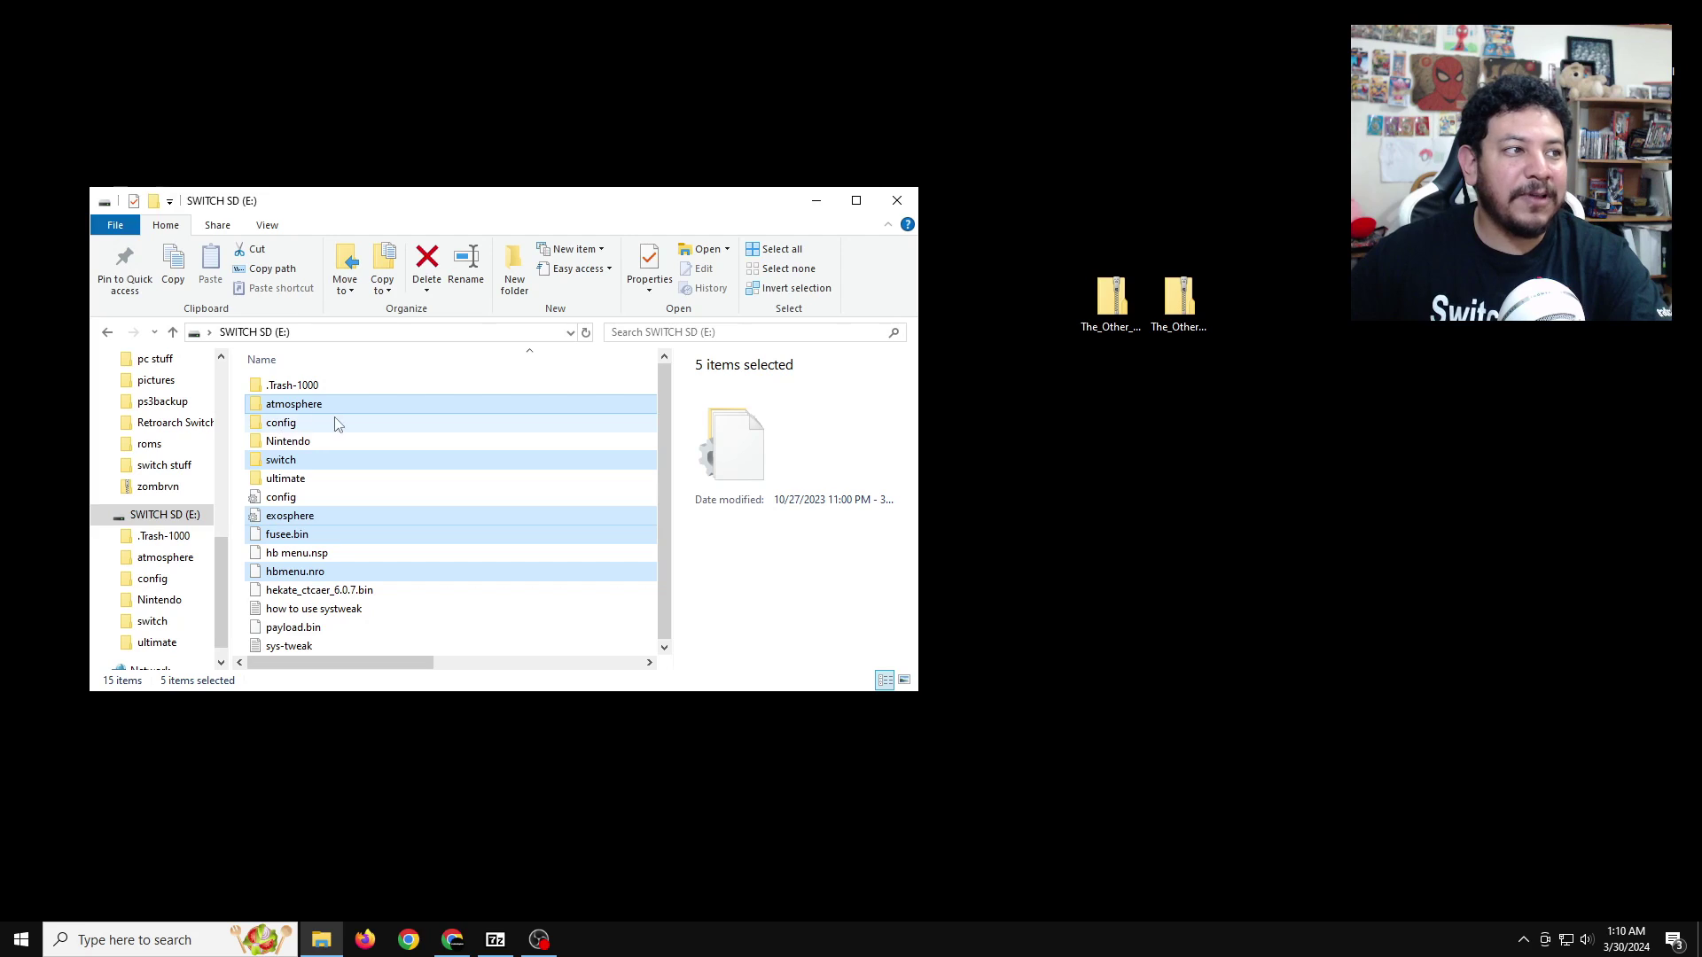
Open the hekate 6.1.1 zip as an archive in 7-Zip.
click(1130, 328)
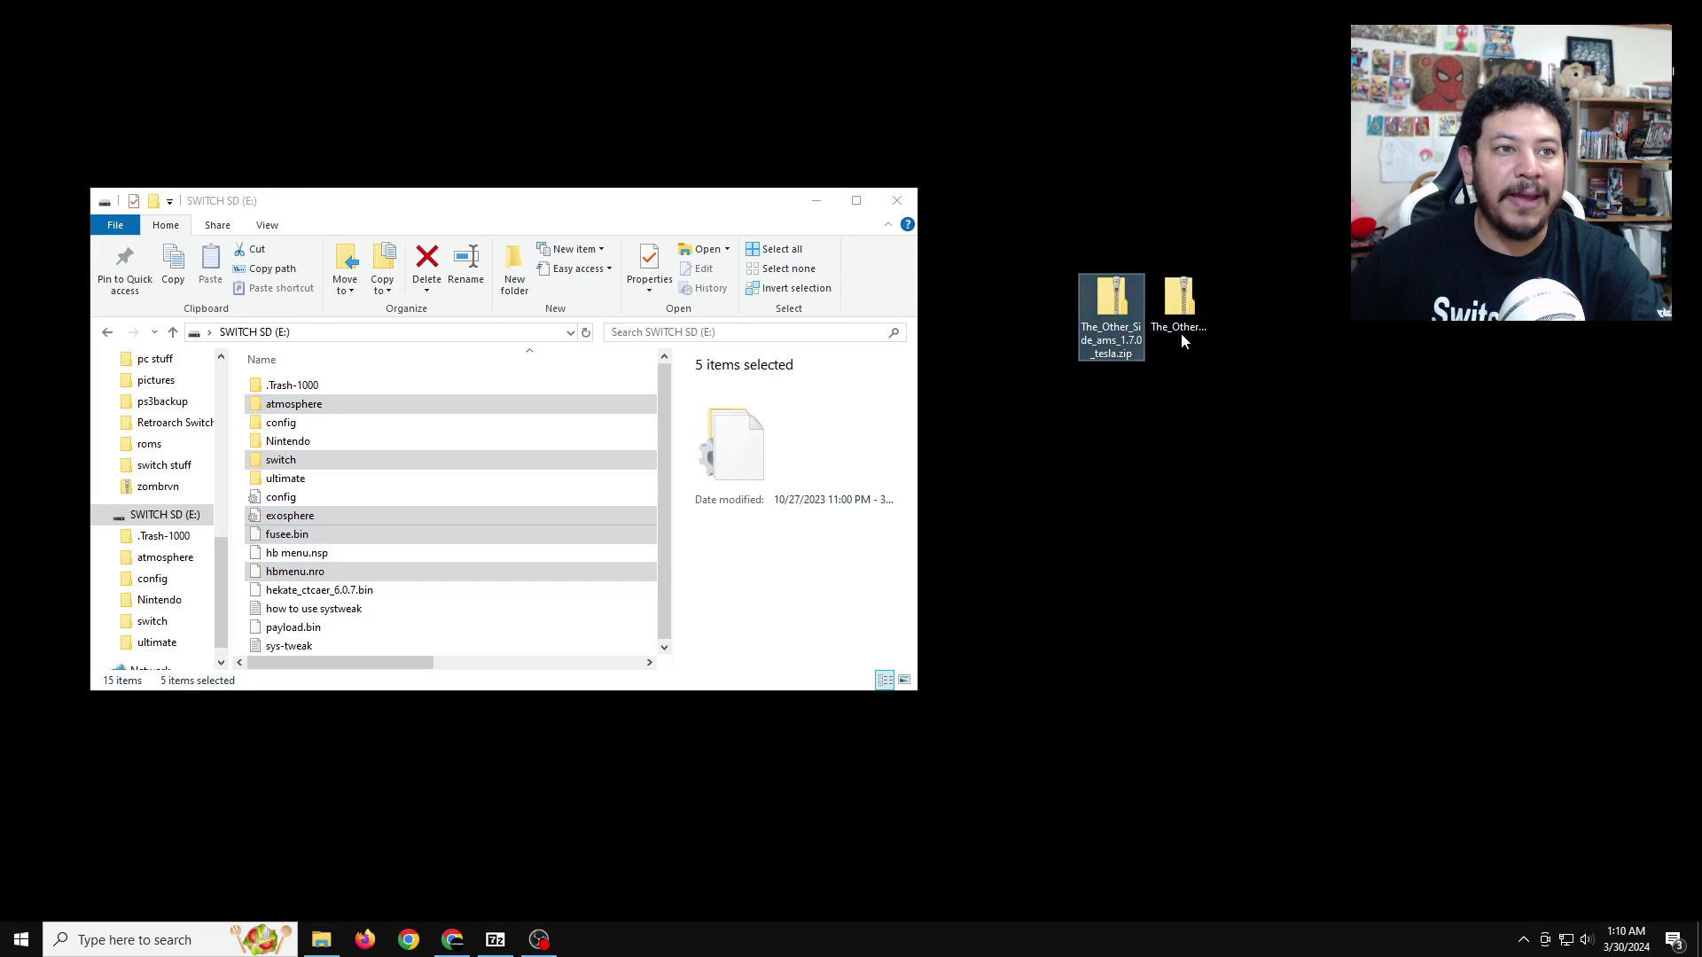
click(1189, 334)
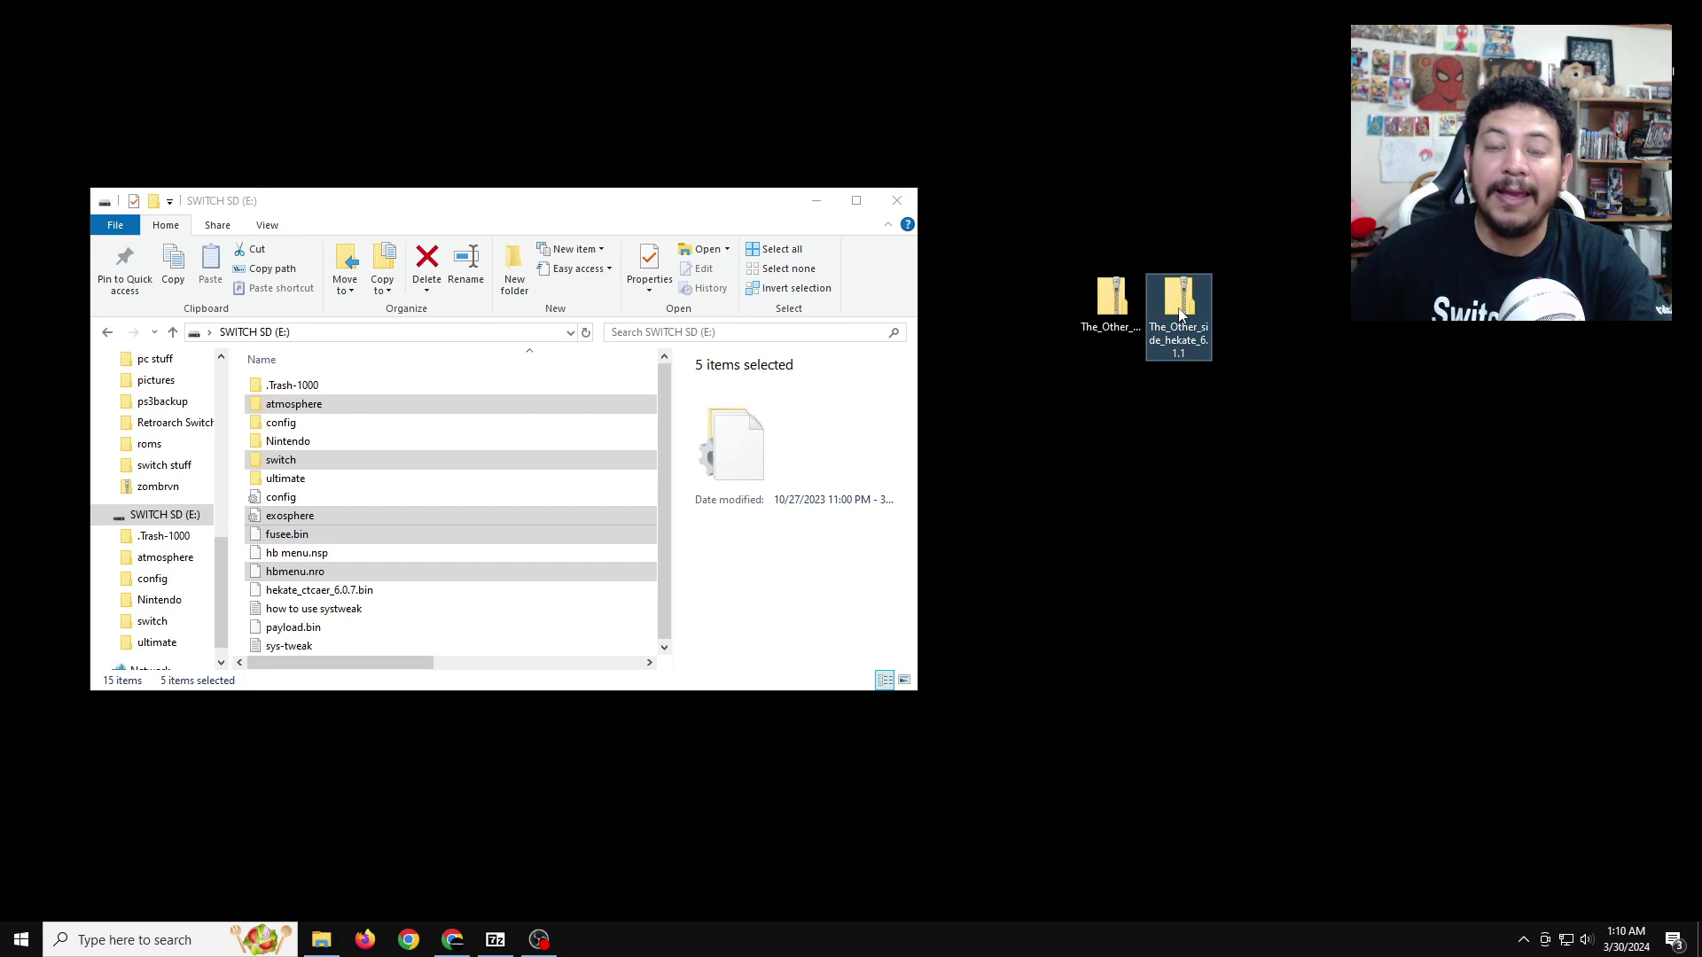
right_click(1181, 312)
mouse_move(1207, 371)
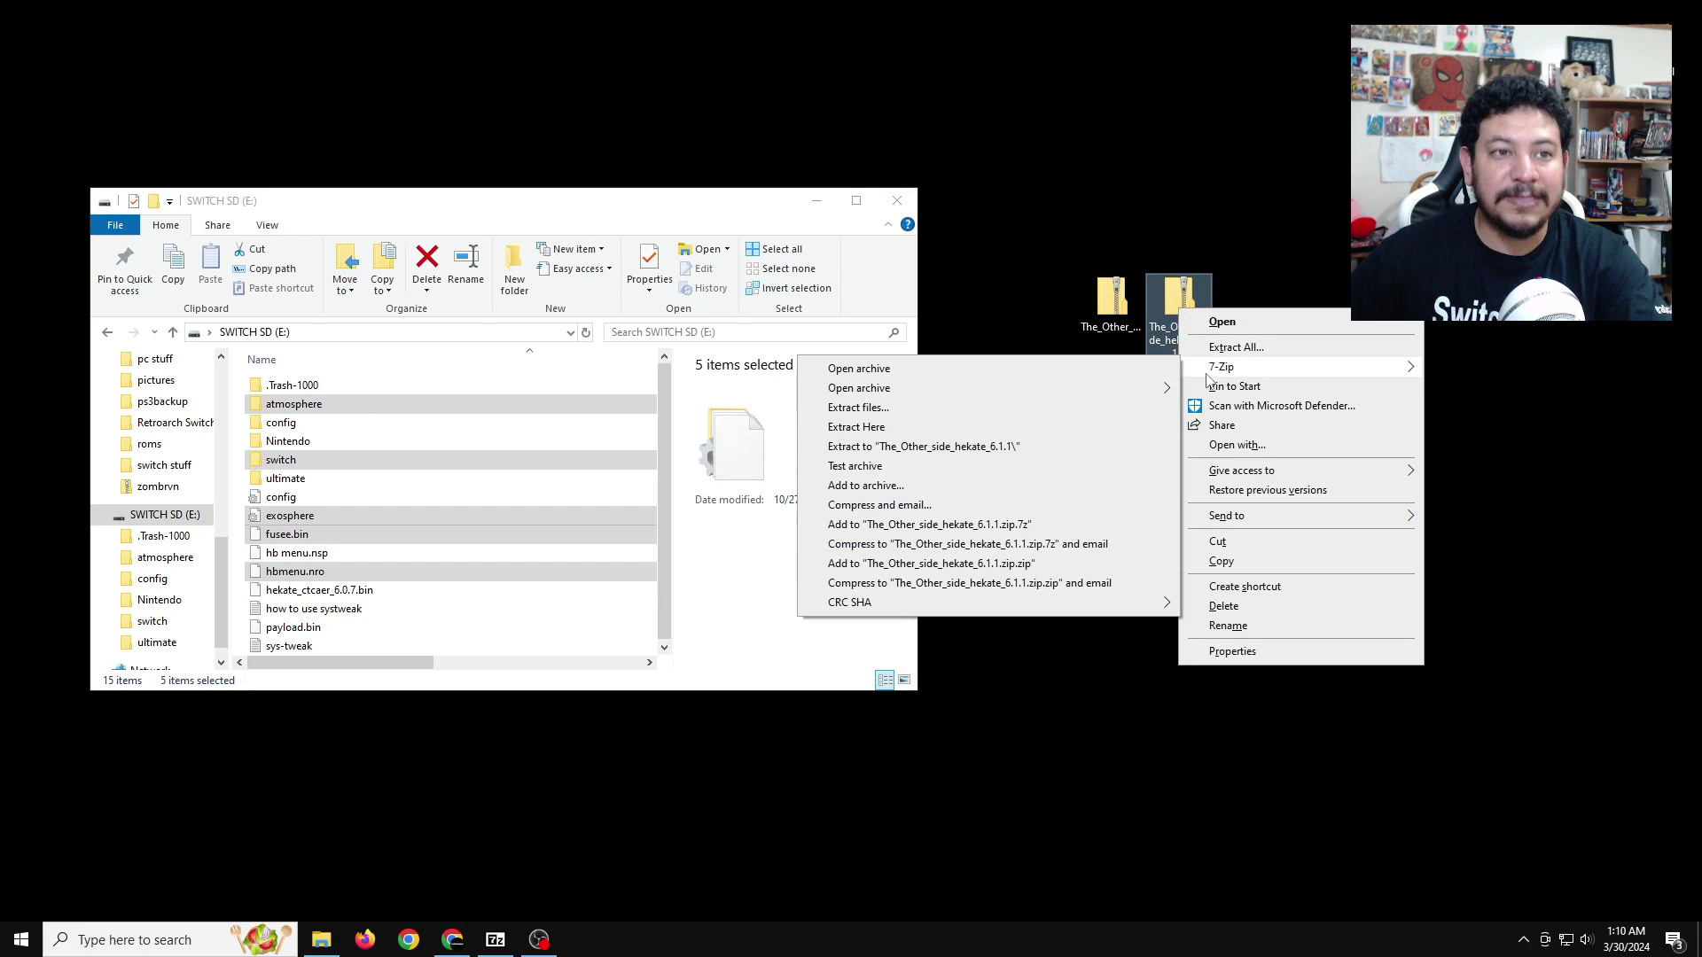
click(1014, 369)
Copy bootloader and payload.bin to the SD root, replacing existing files, and close 7-Zip.
drag(1121, 554, 602, 630)
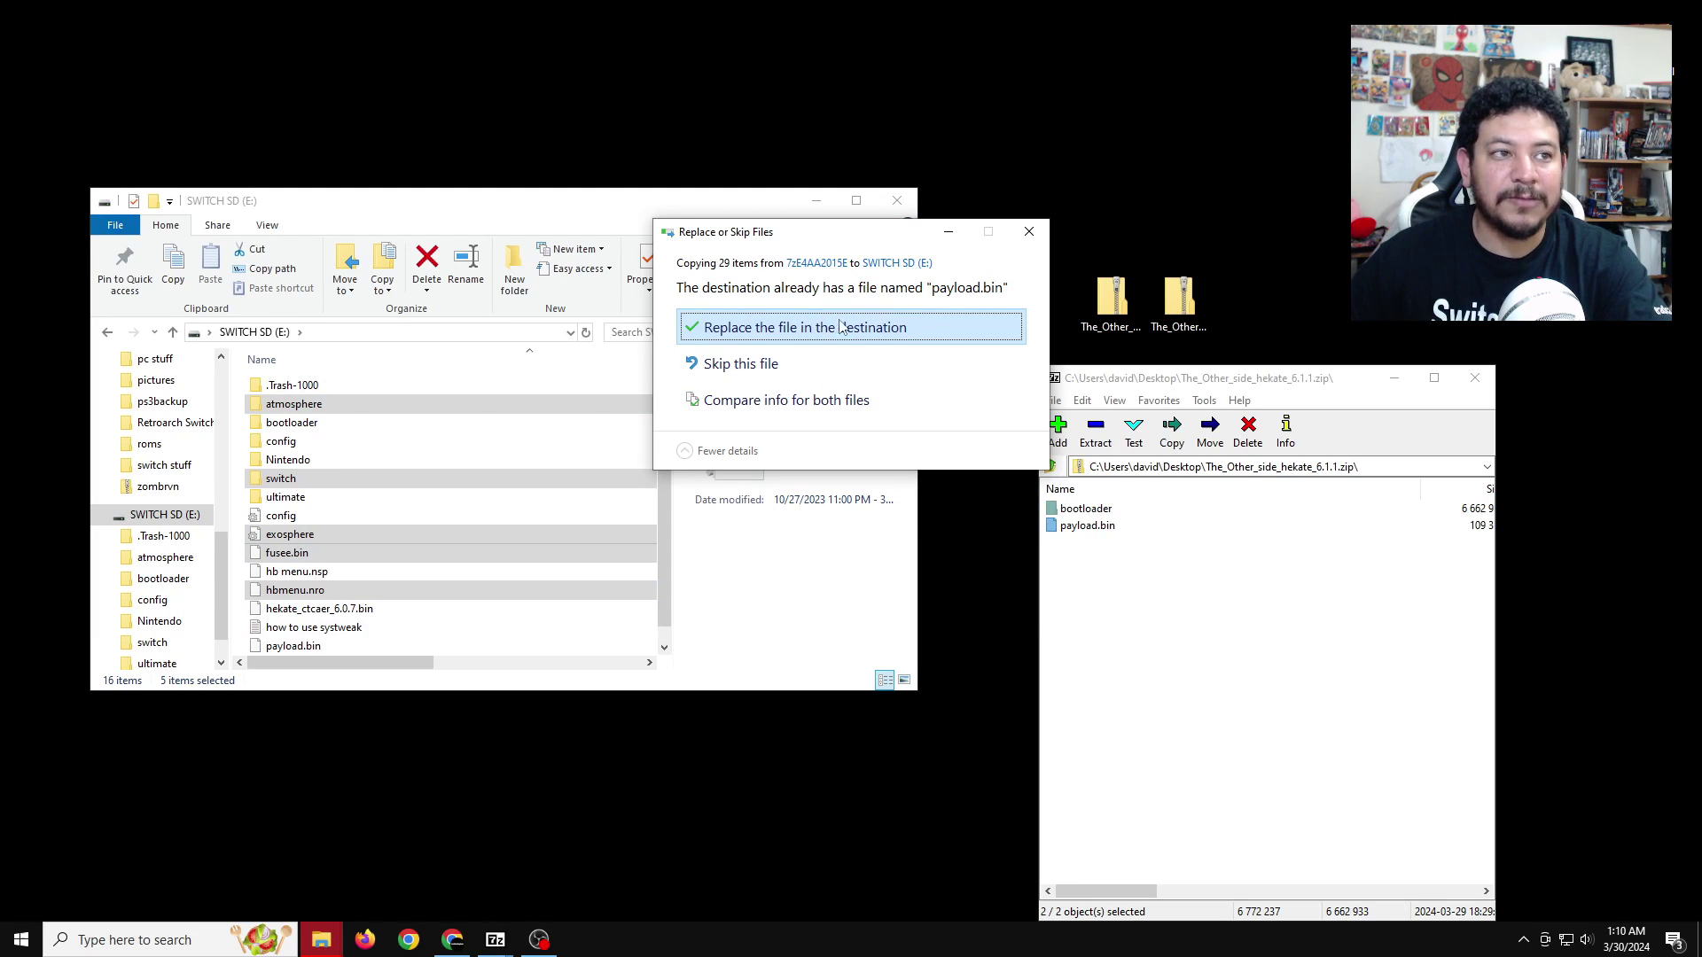
click(790, 335)
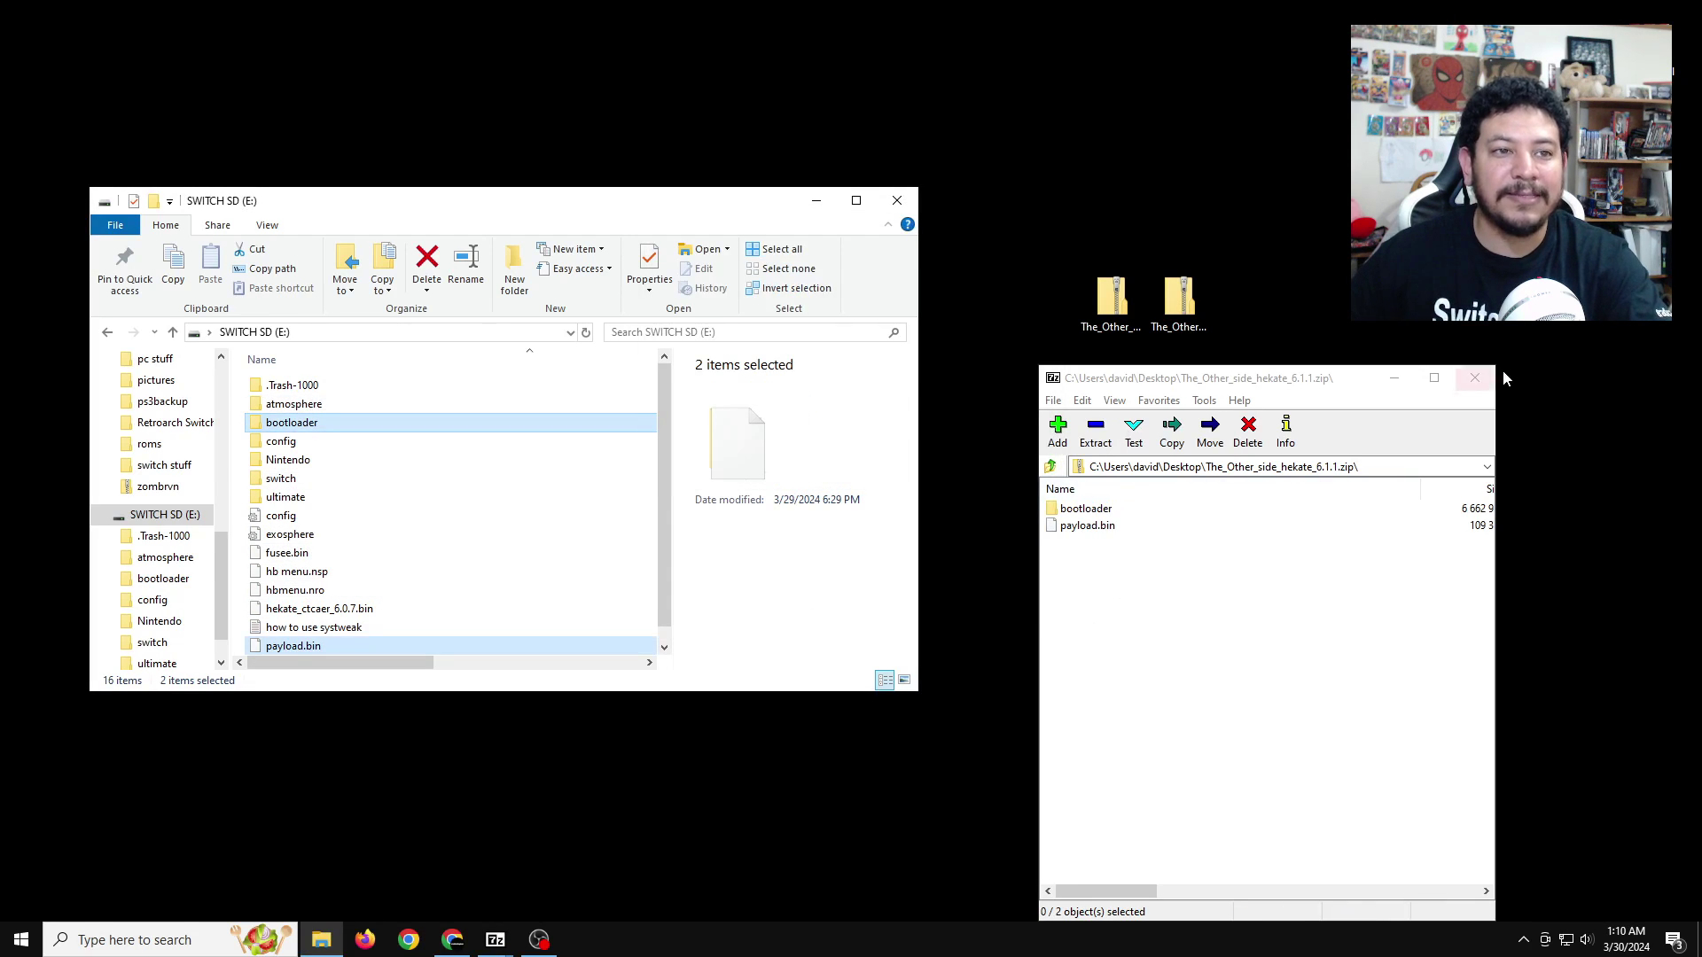
click(1475, 378)
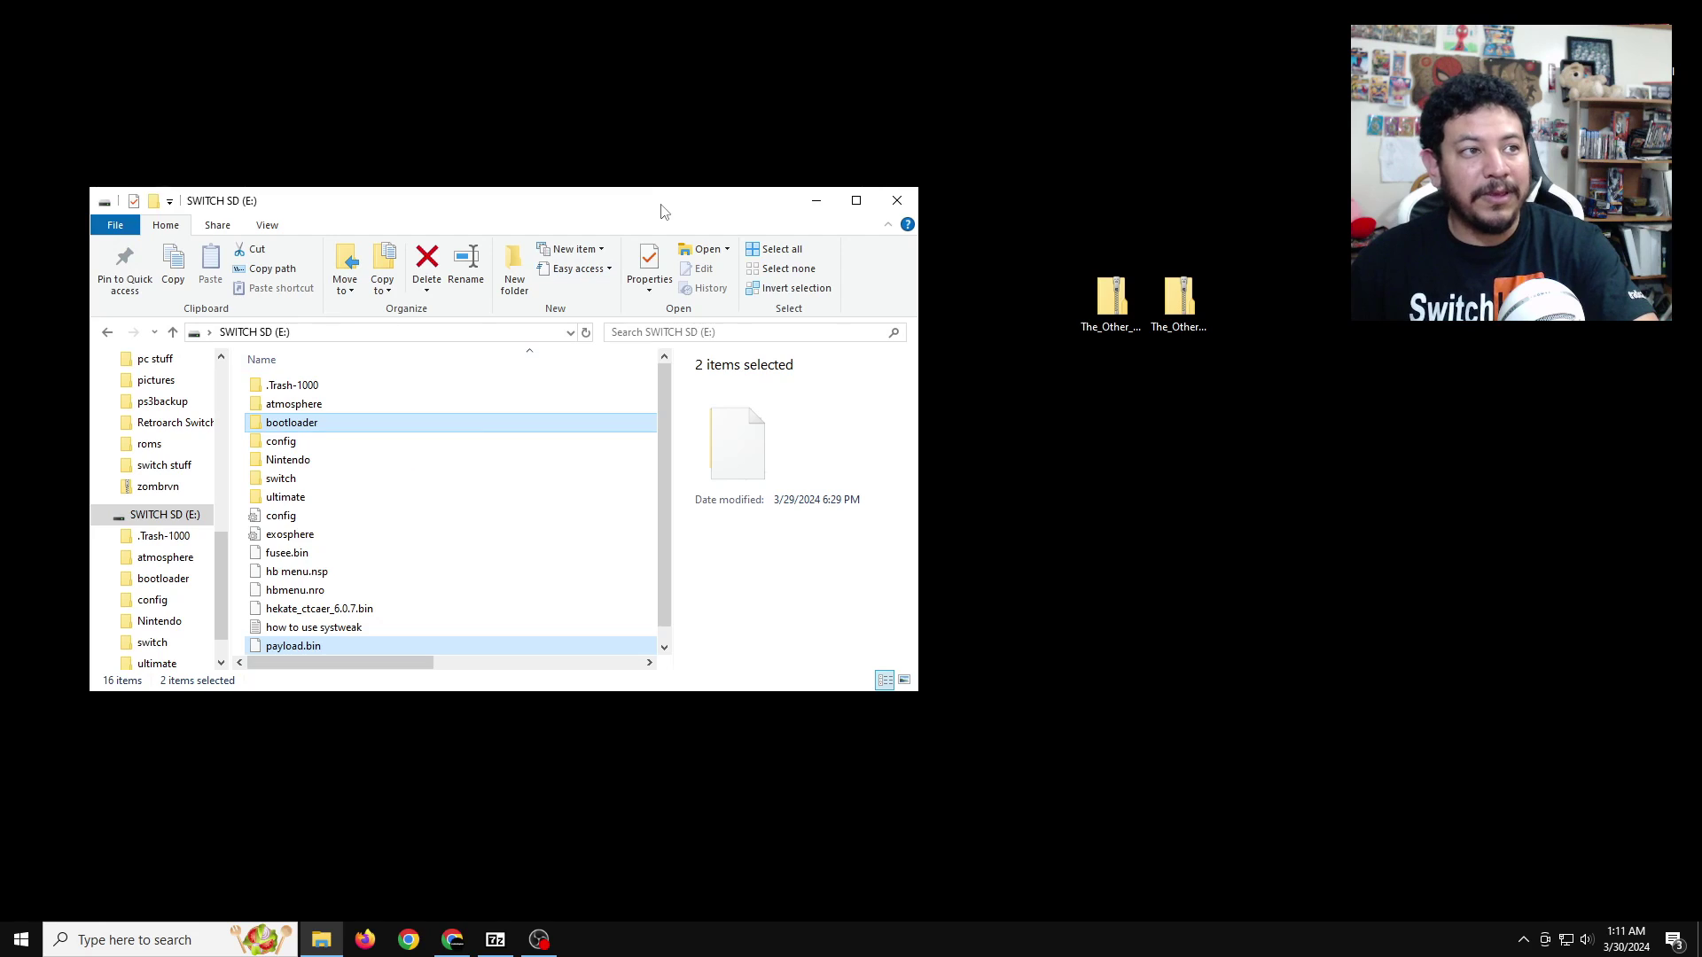
Select SWITCH SD (E:) in the navigation pane and eject it.
click(156, 521)
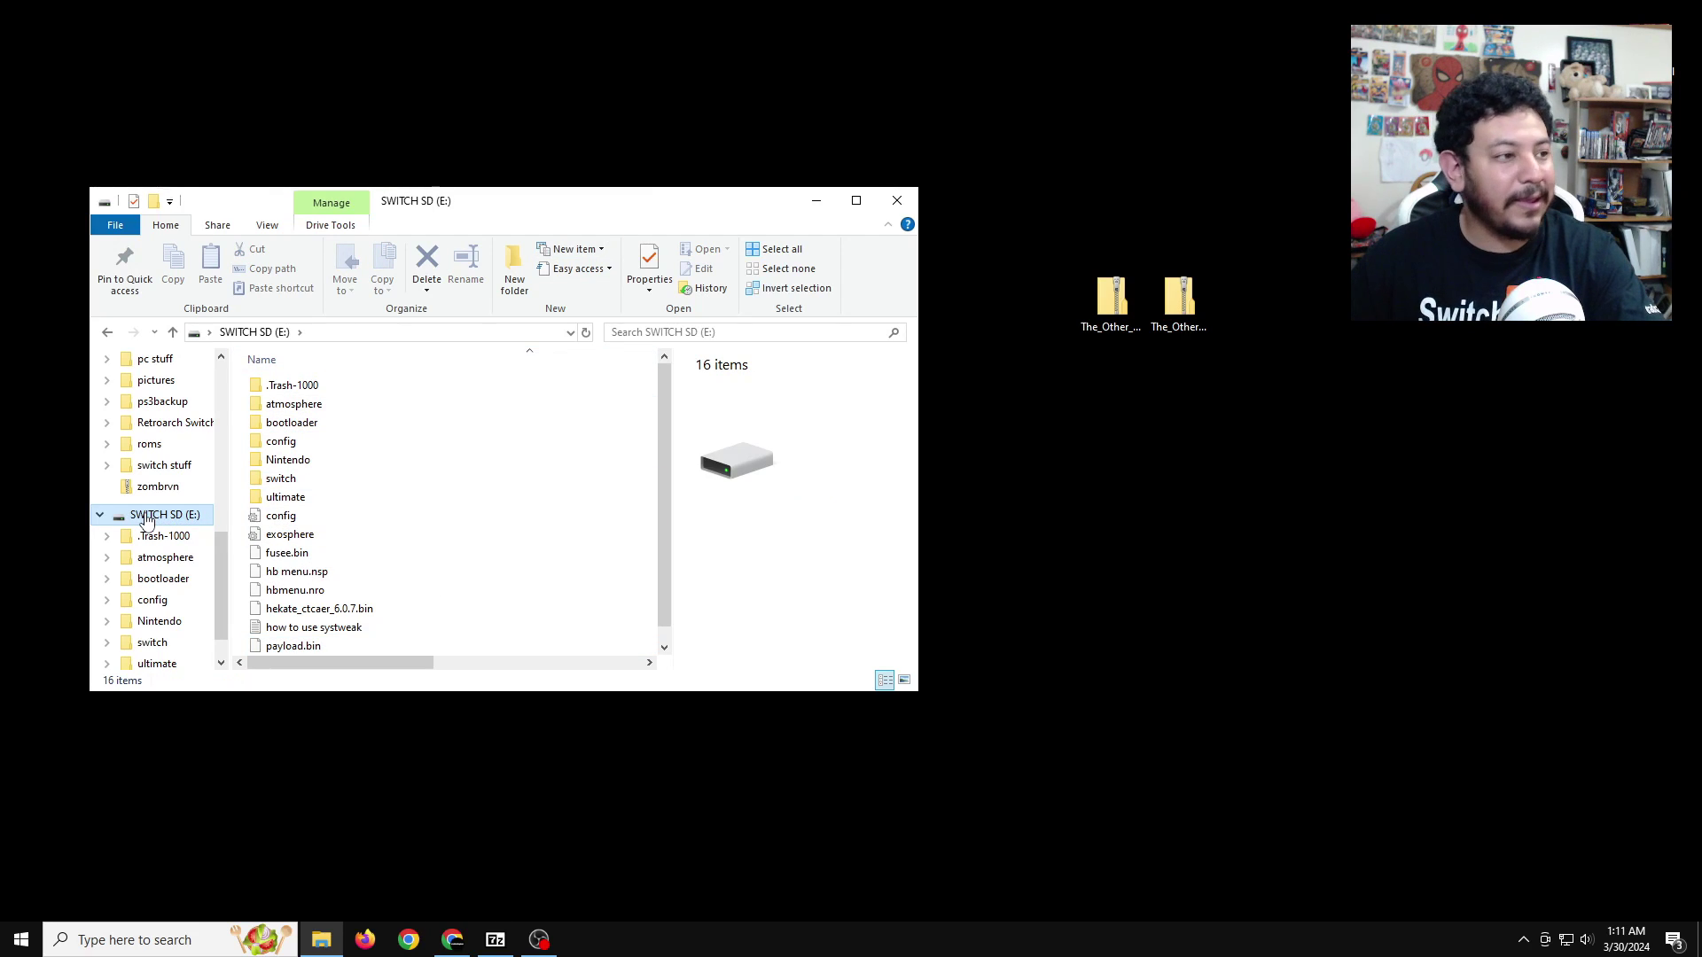
right_click(147, 521)
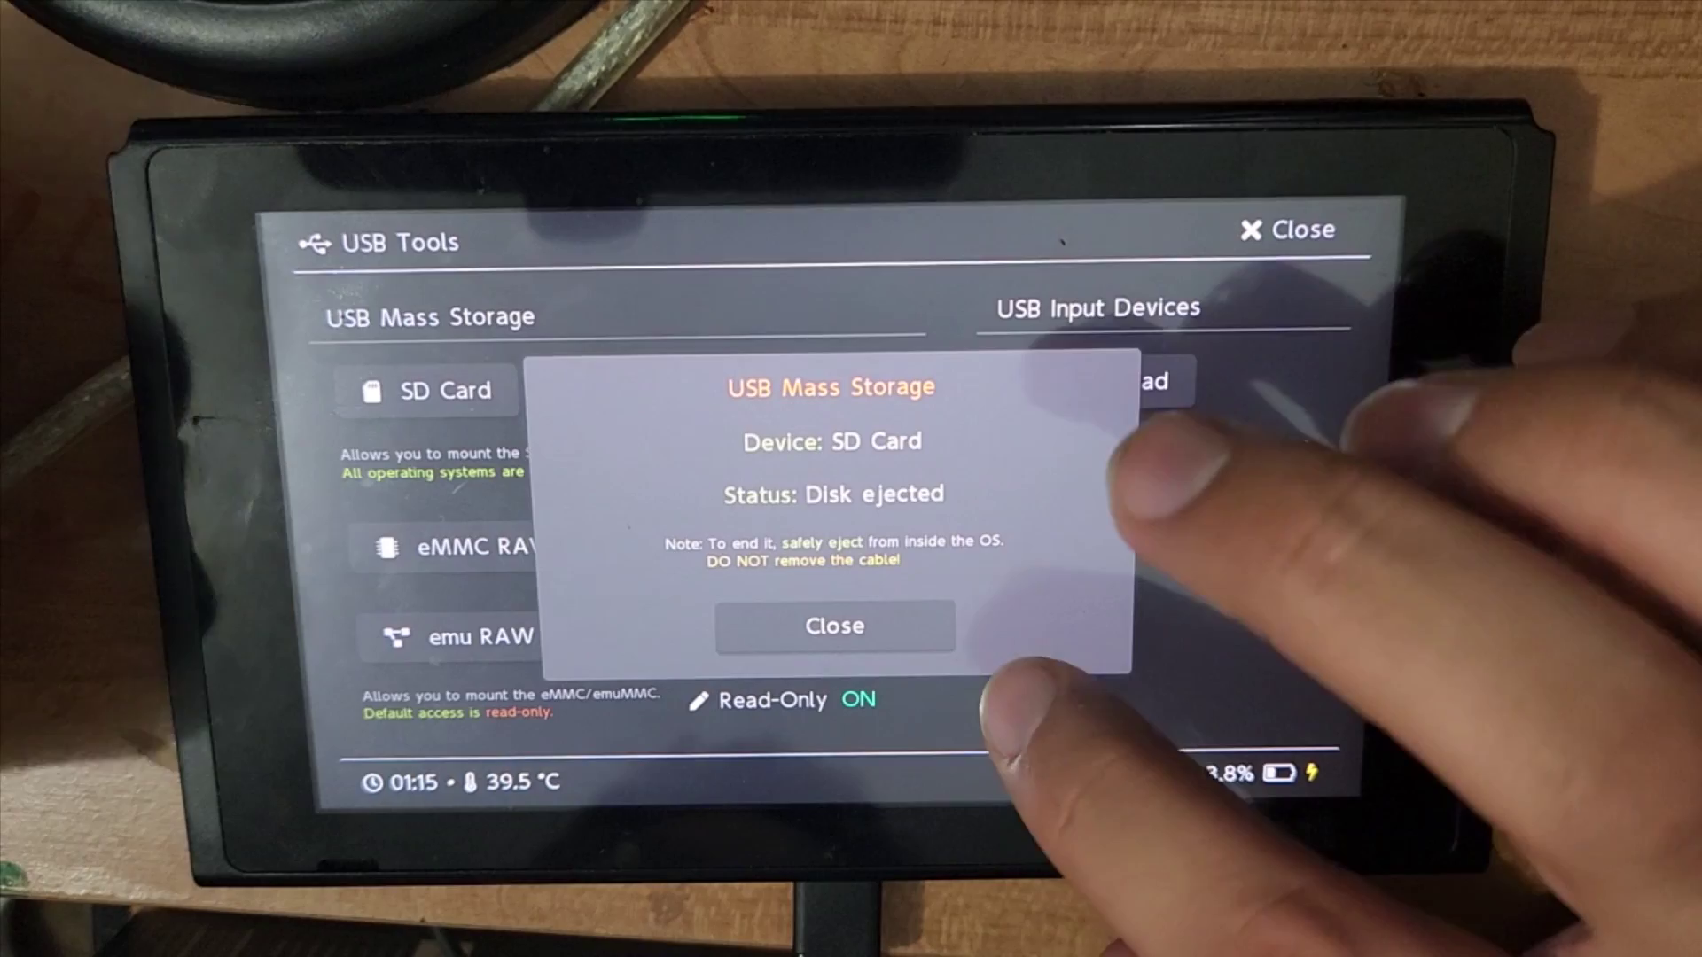
Dismiss the Disk ejected notice, exit USB Tools, and reload hekate and Nyx from Home.
click(873, 631)
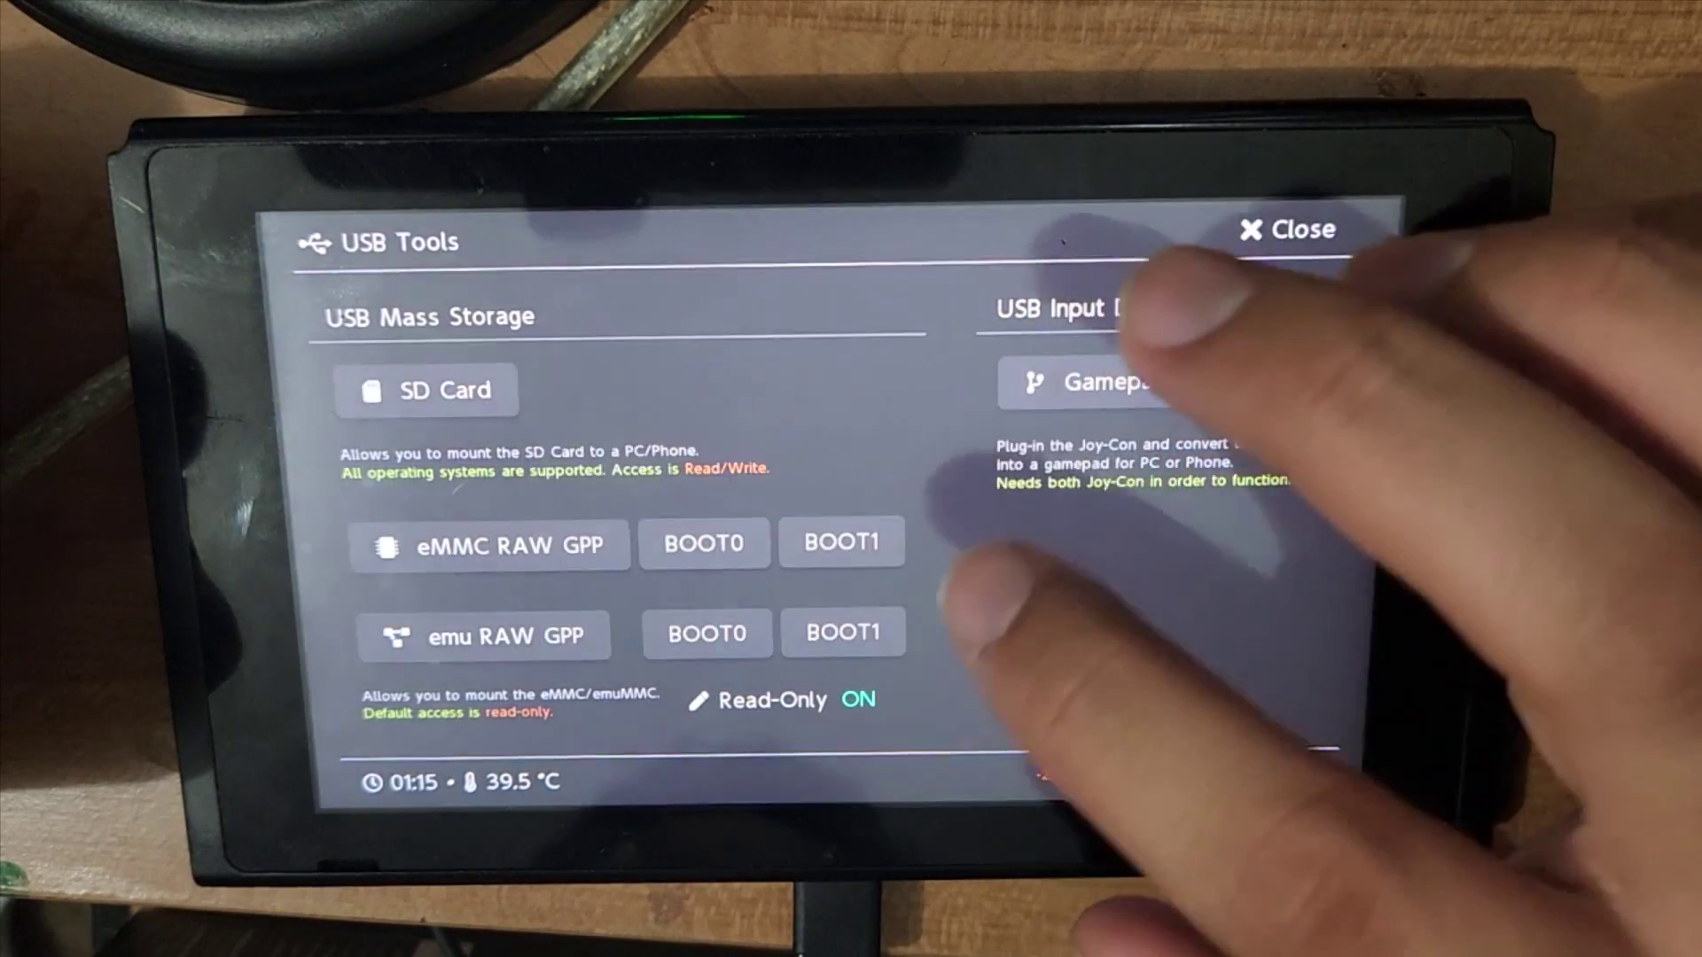
click(1281, 230)
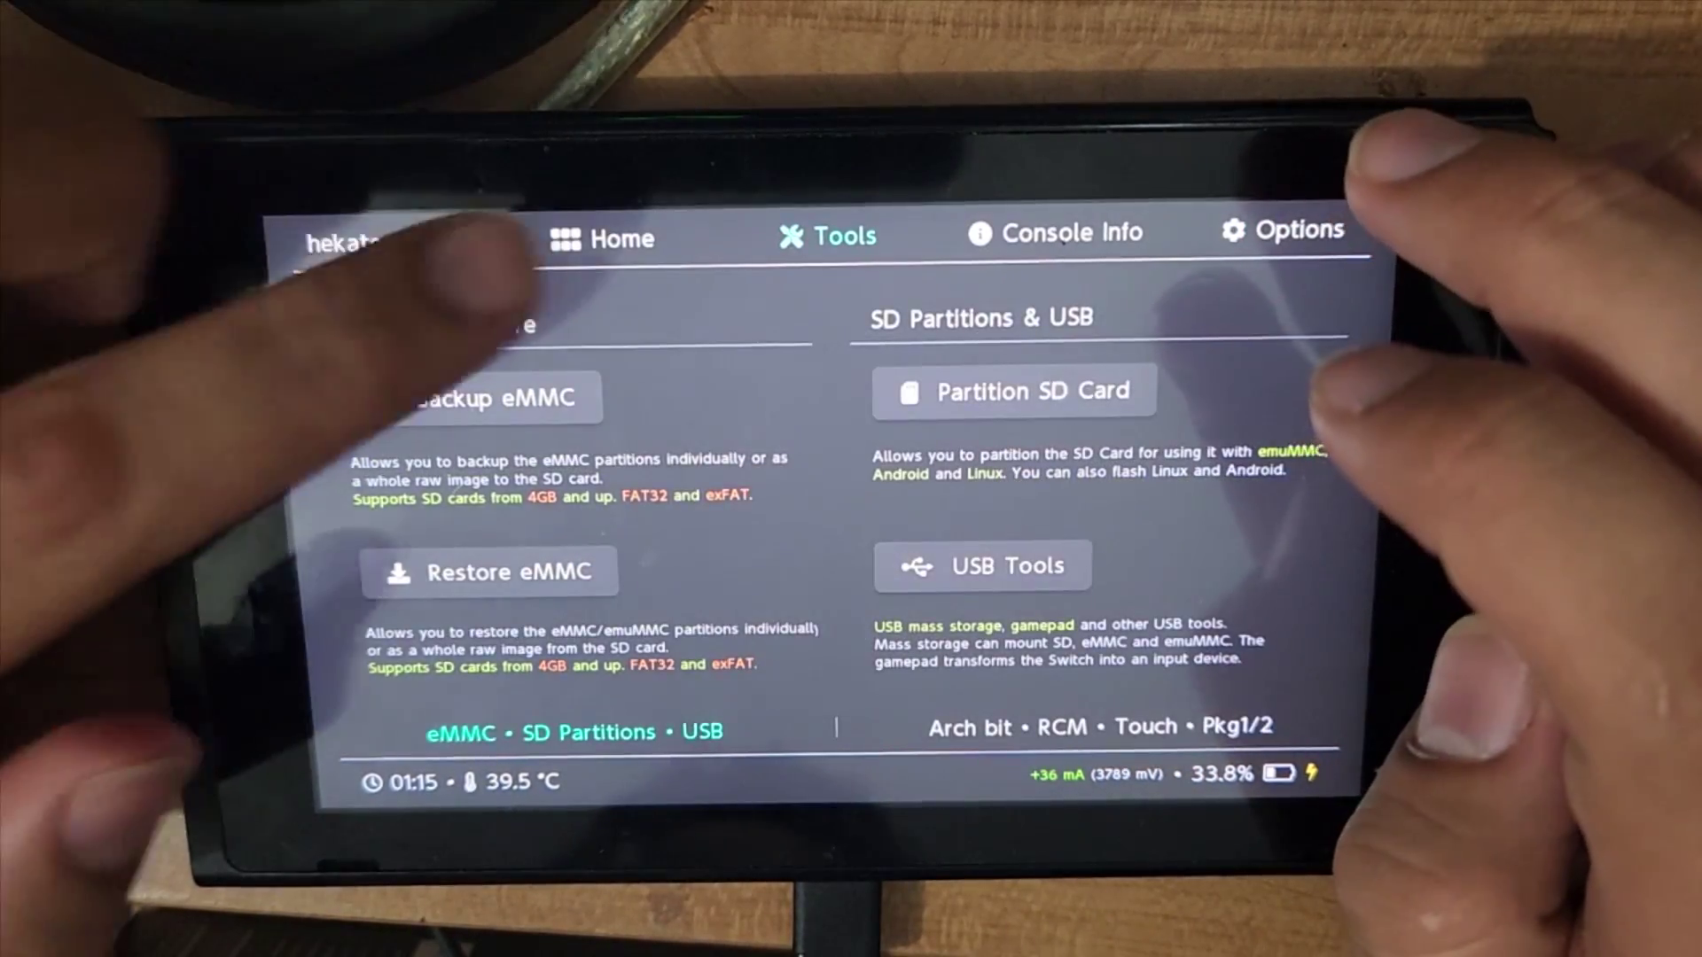
click(598, 237)
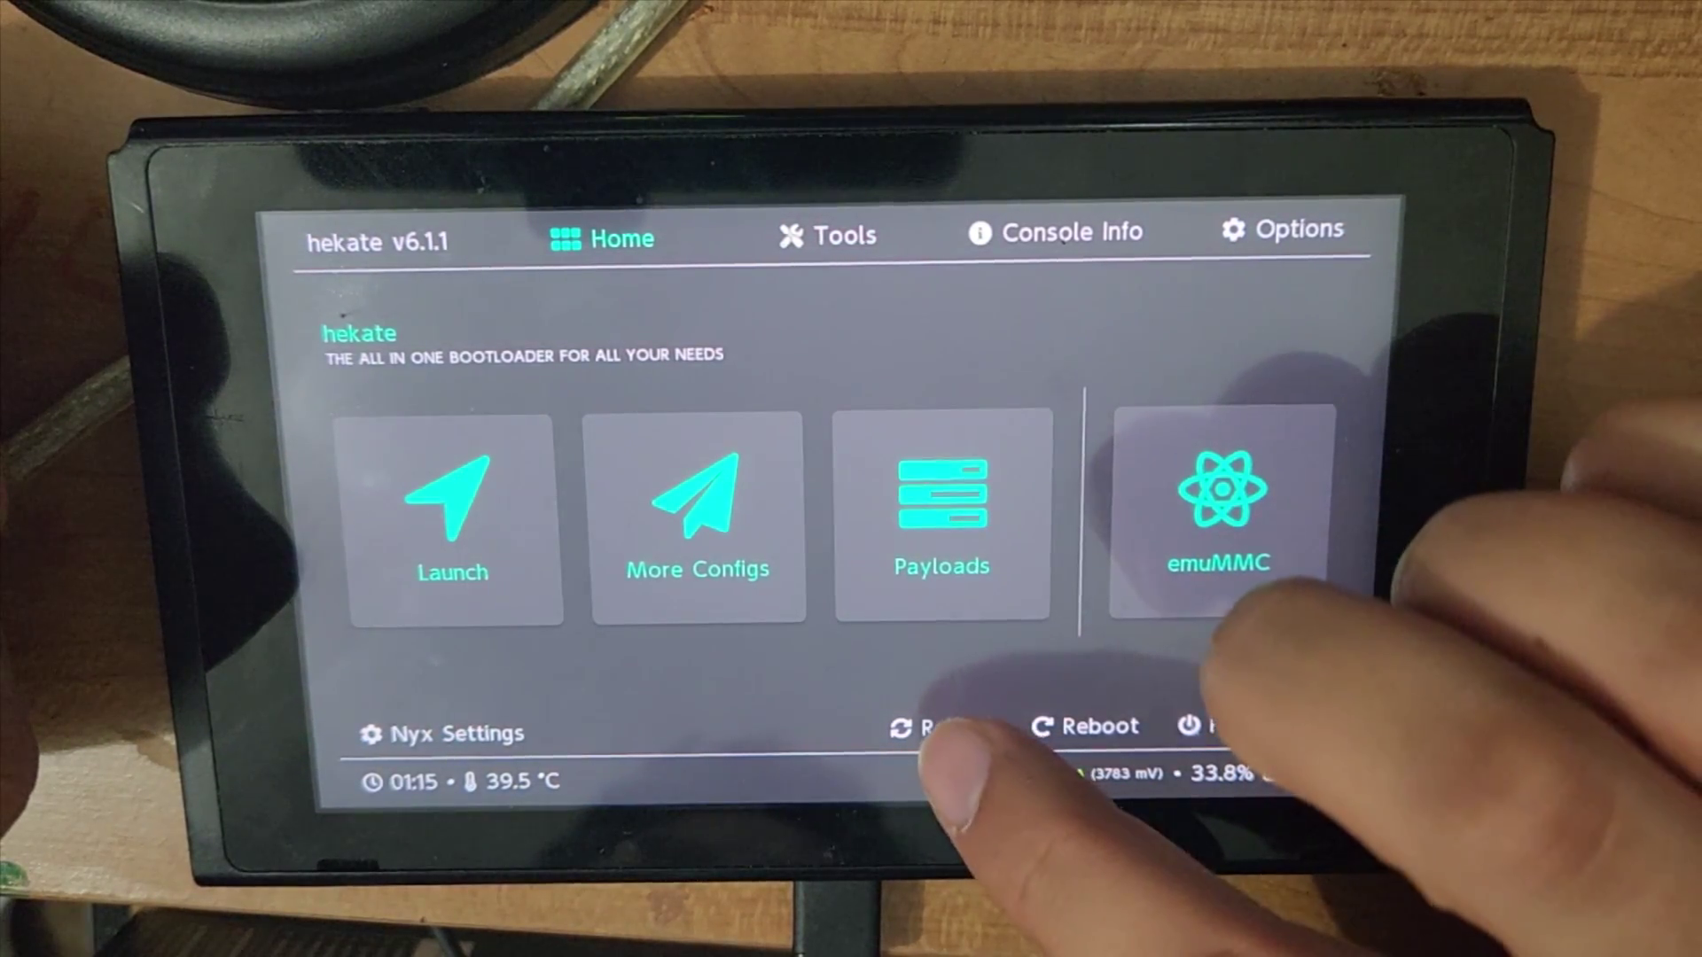
click(939, 728)
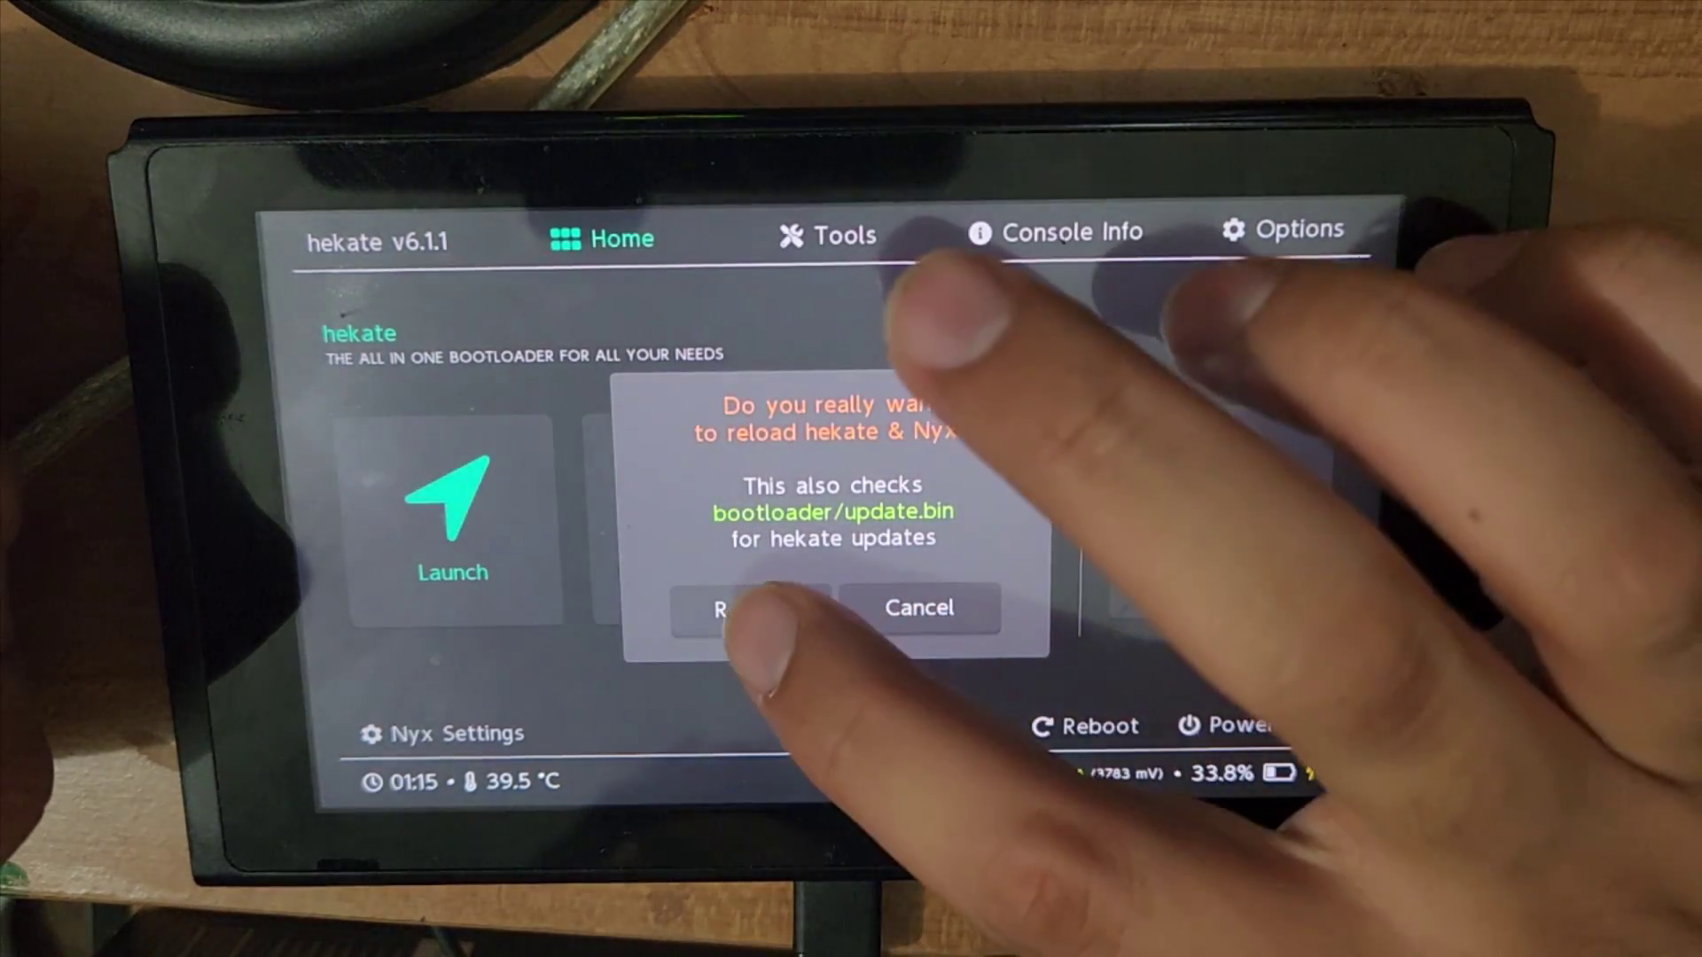
click(754, 610)
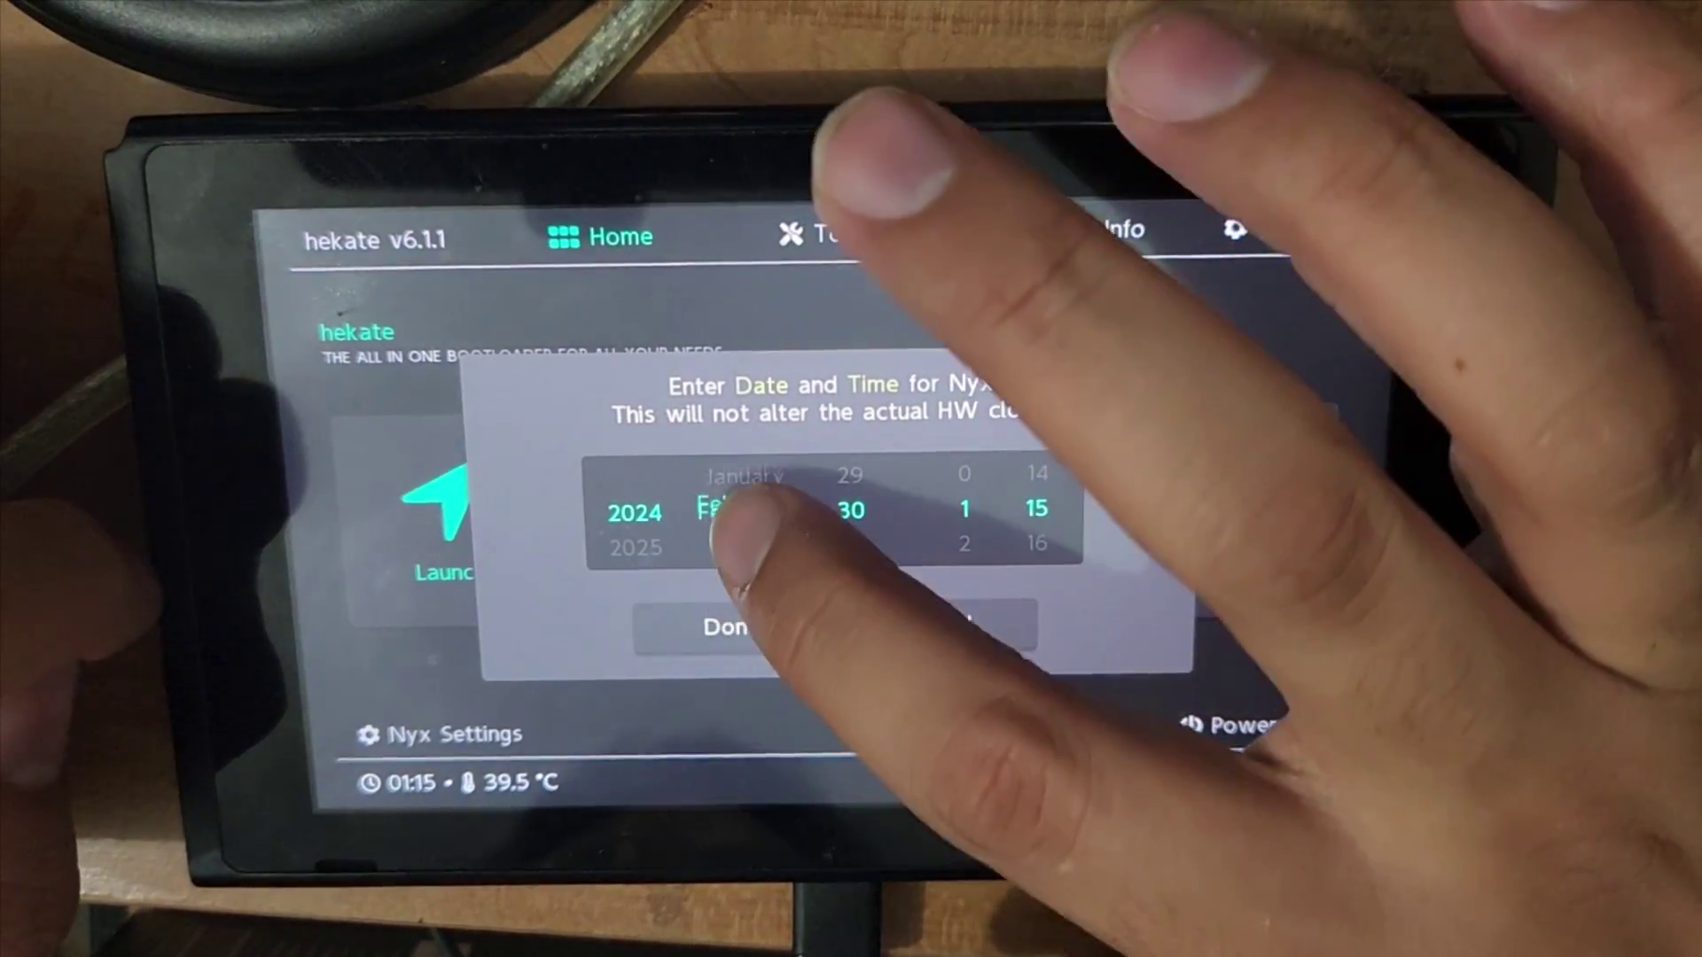
Change the Nyx month from February to March for March 30, 2024, and acknowledge the saved configuration.
drag(740, 545, 741, 512)
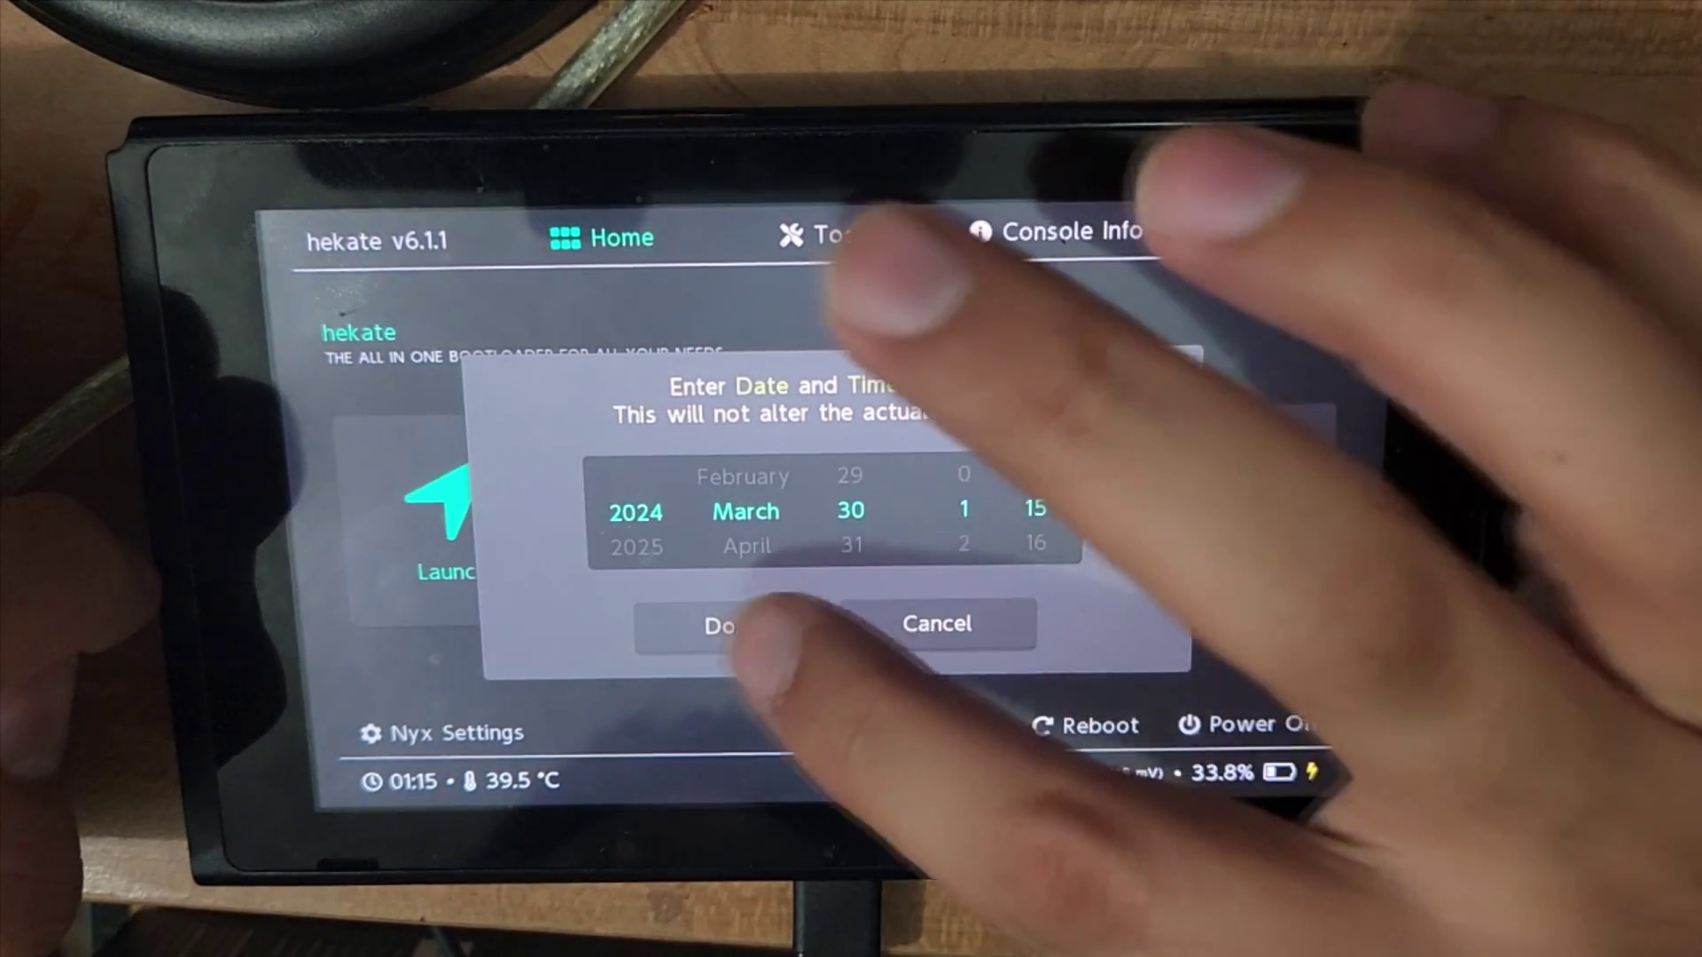
click(720, 626)
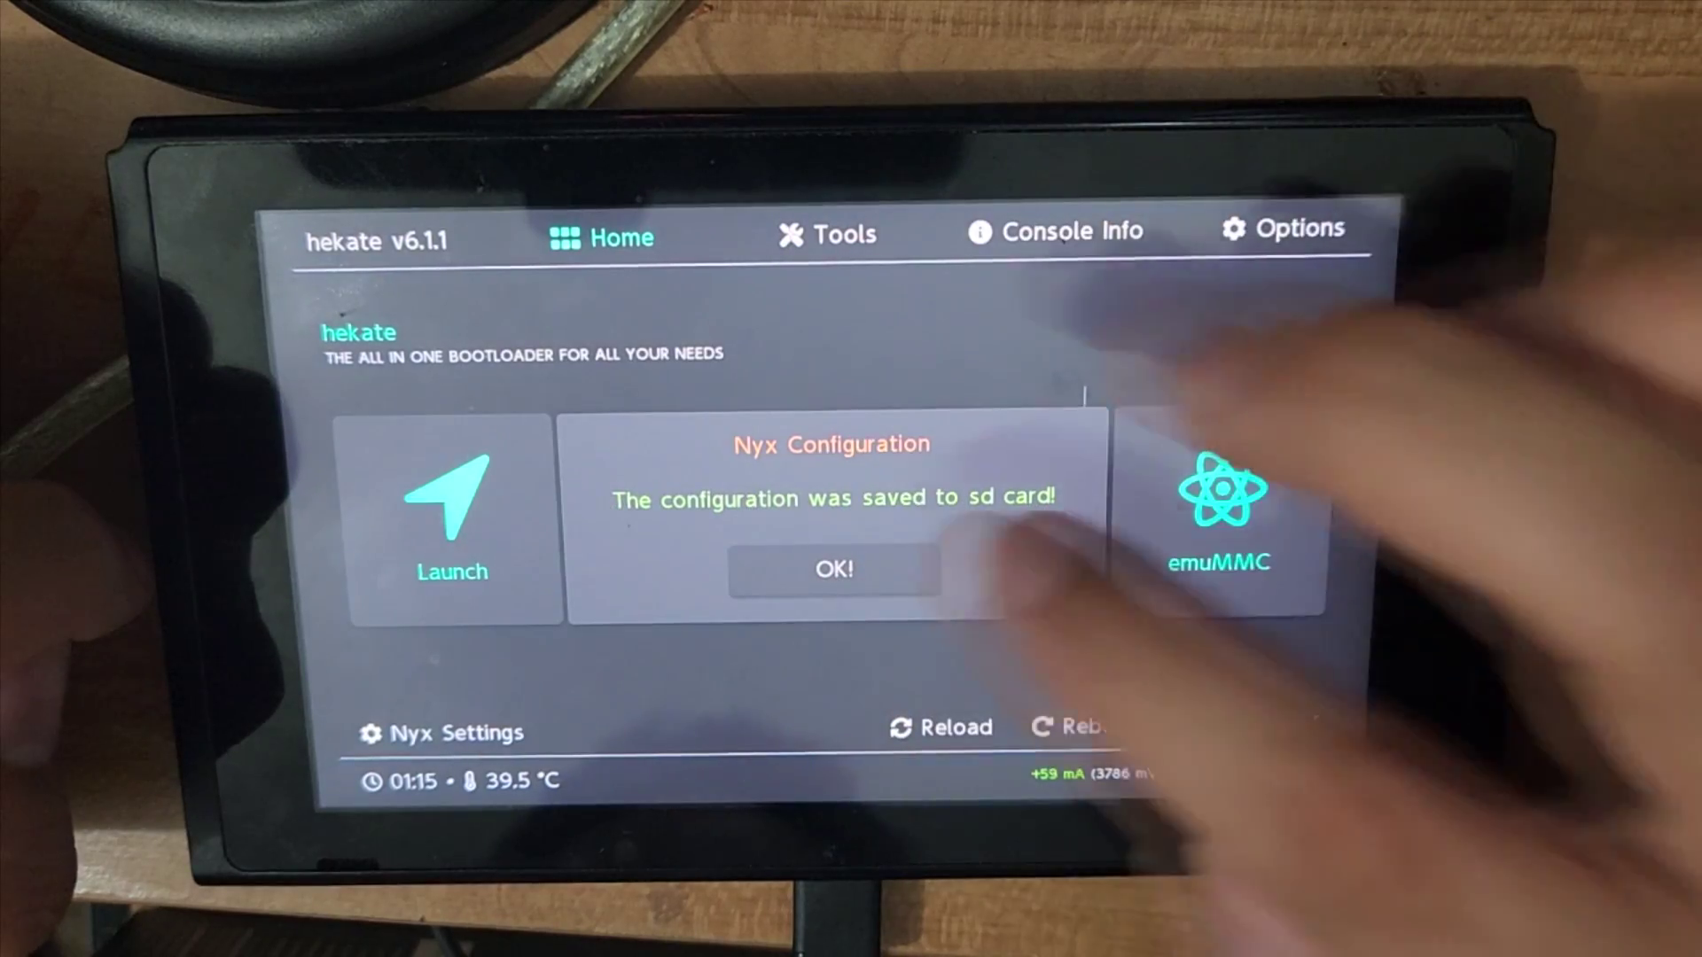
click(837, 562)
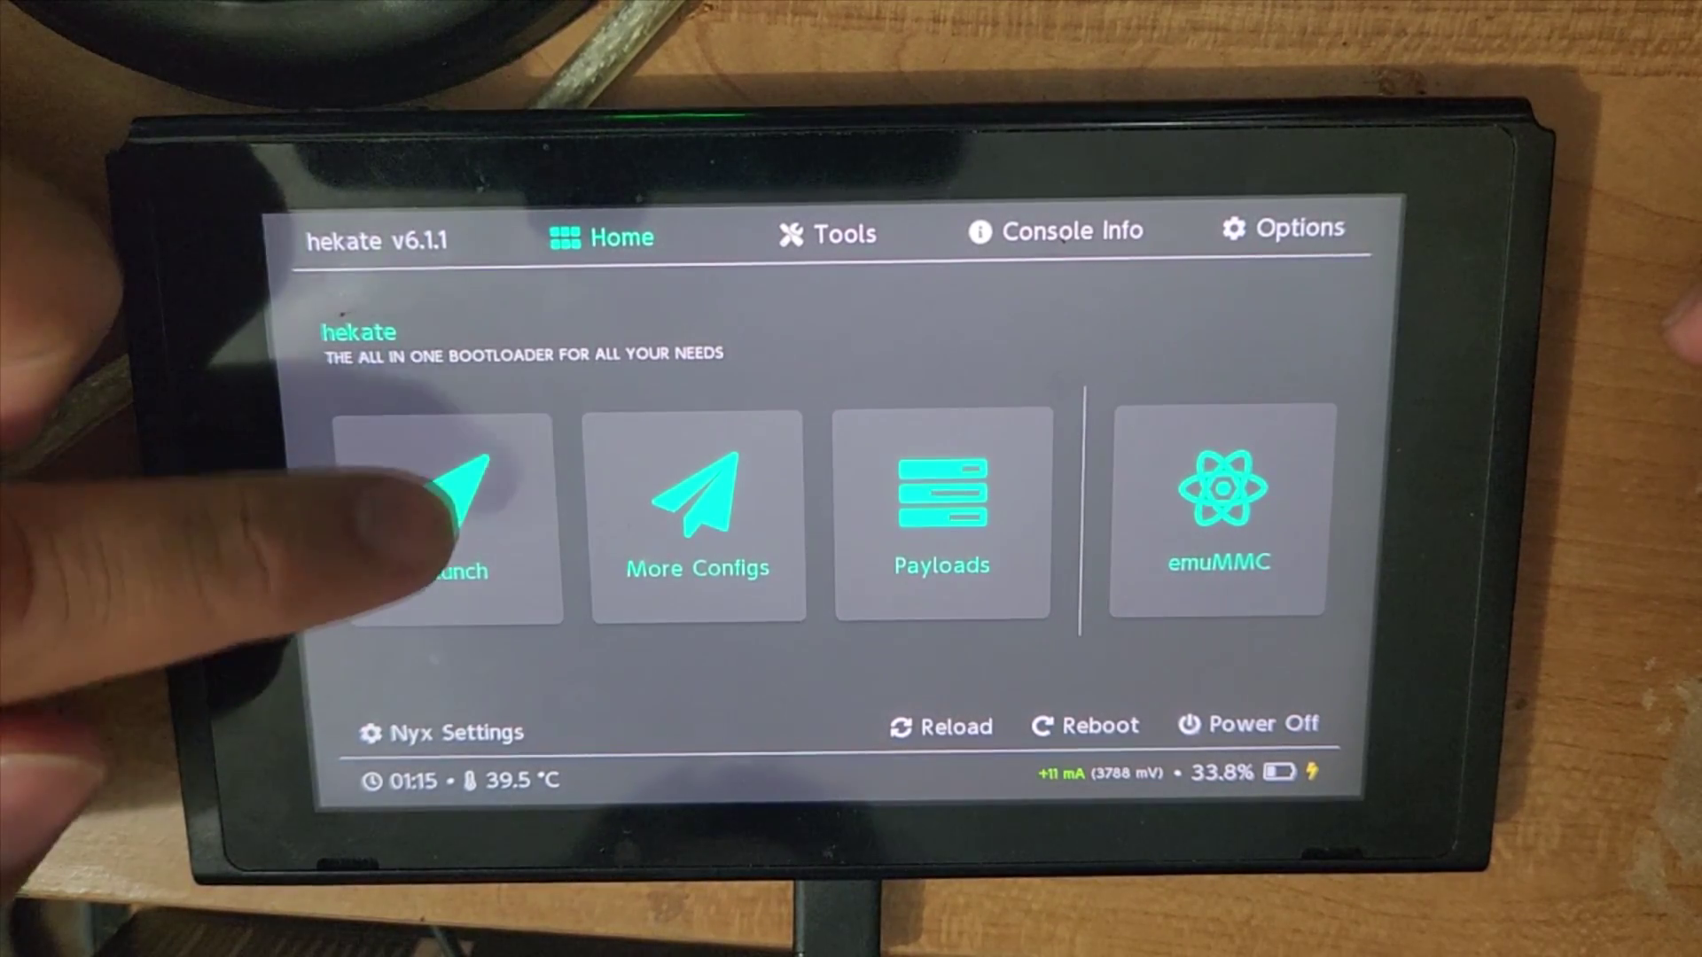
Launch the CFW boot entry from hekate's Launch tile.
click(399, 518)
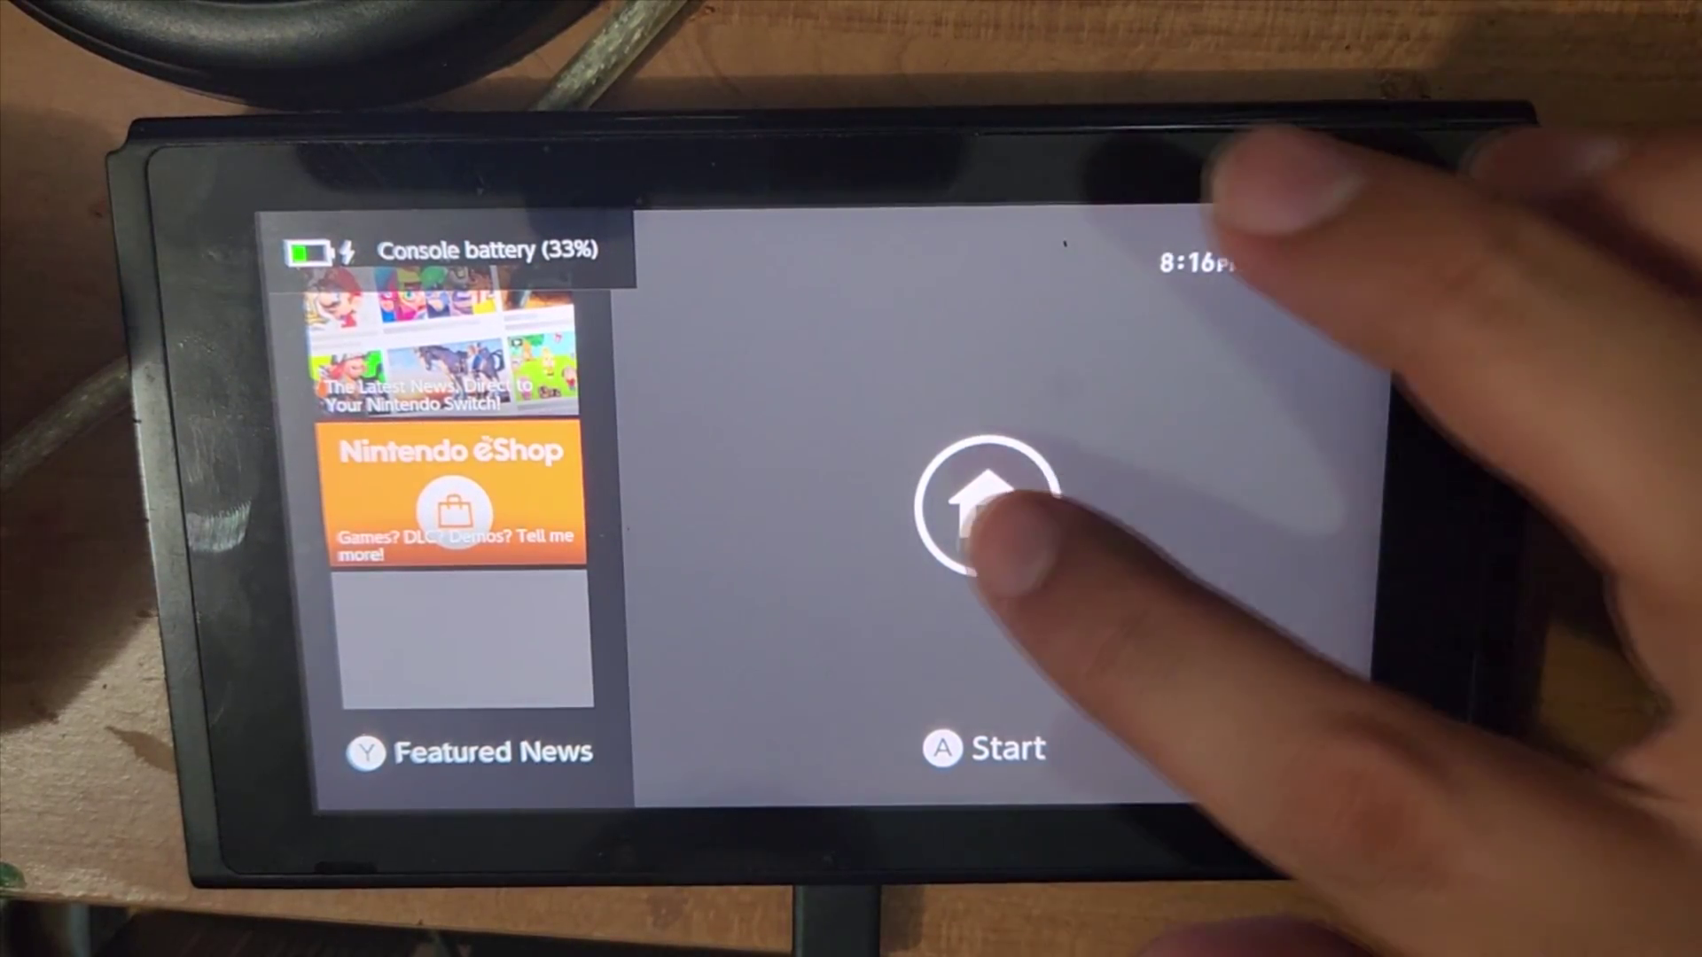
Tap through the lock screen to unlock the console.
click(984, 510)
click(1019, 505)
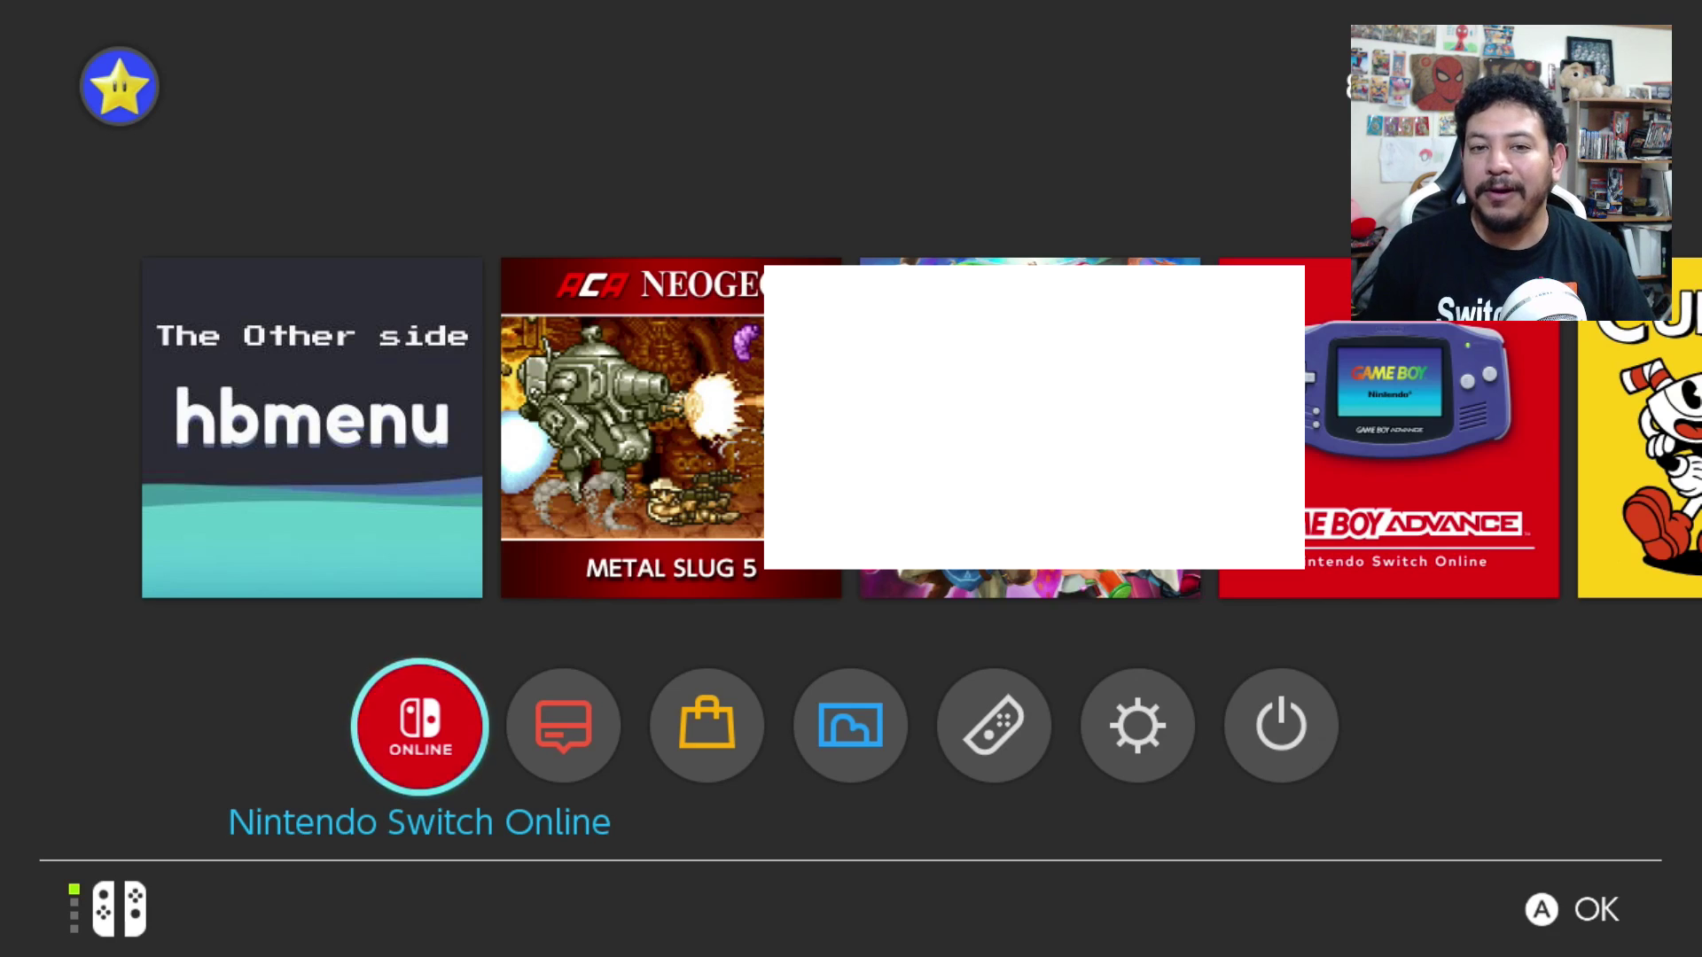
key(Up)
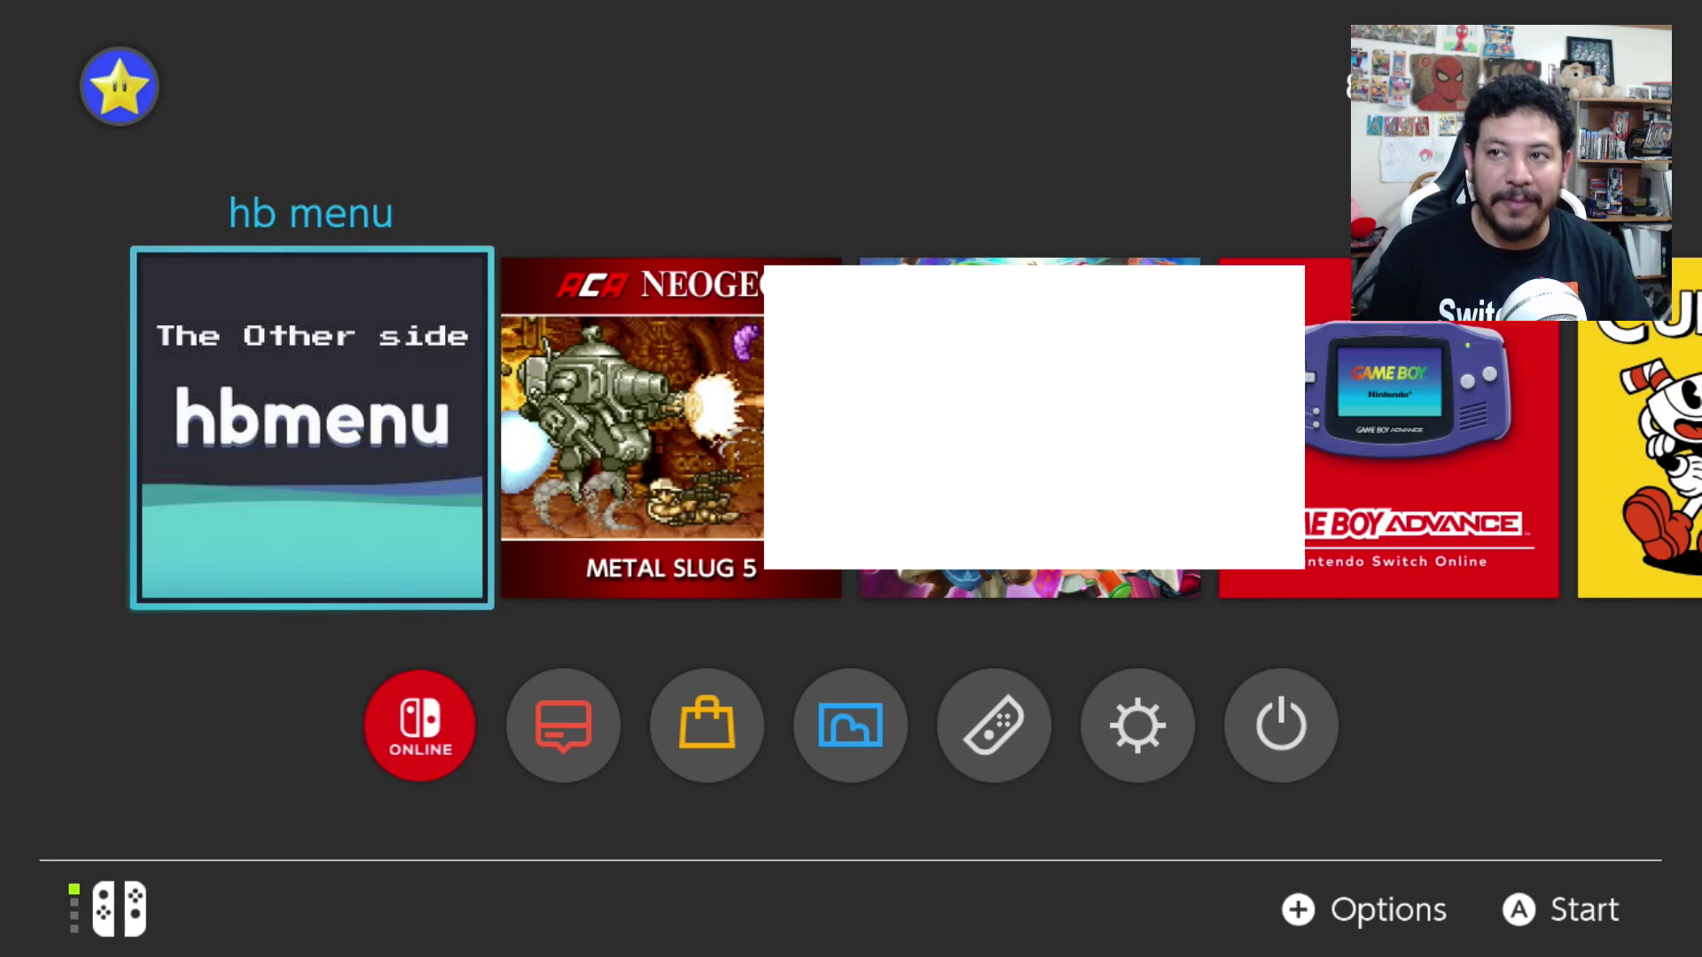
key(Return)
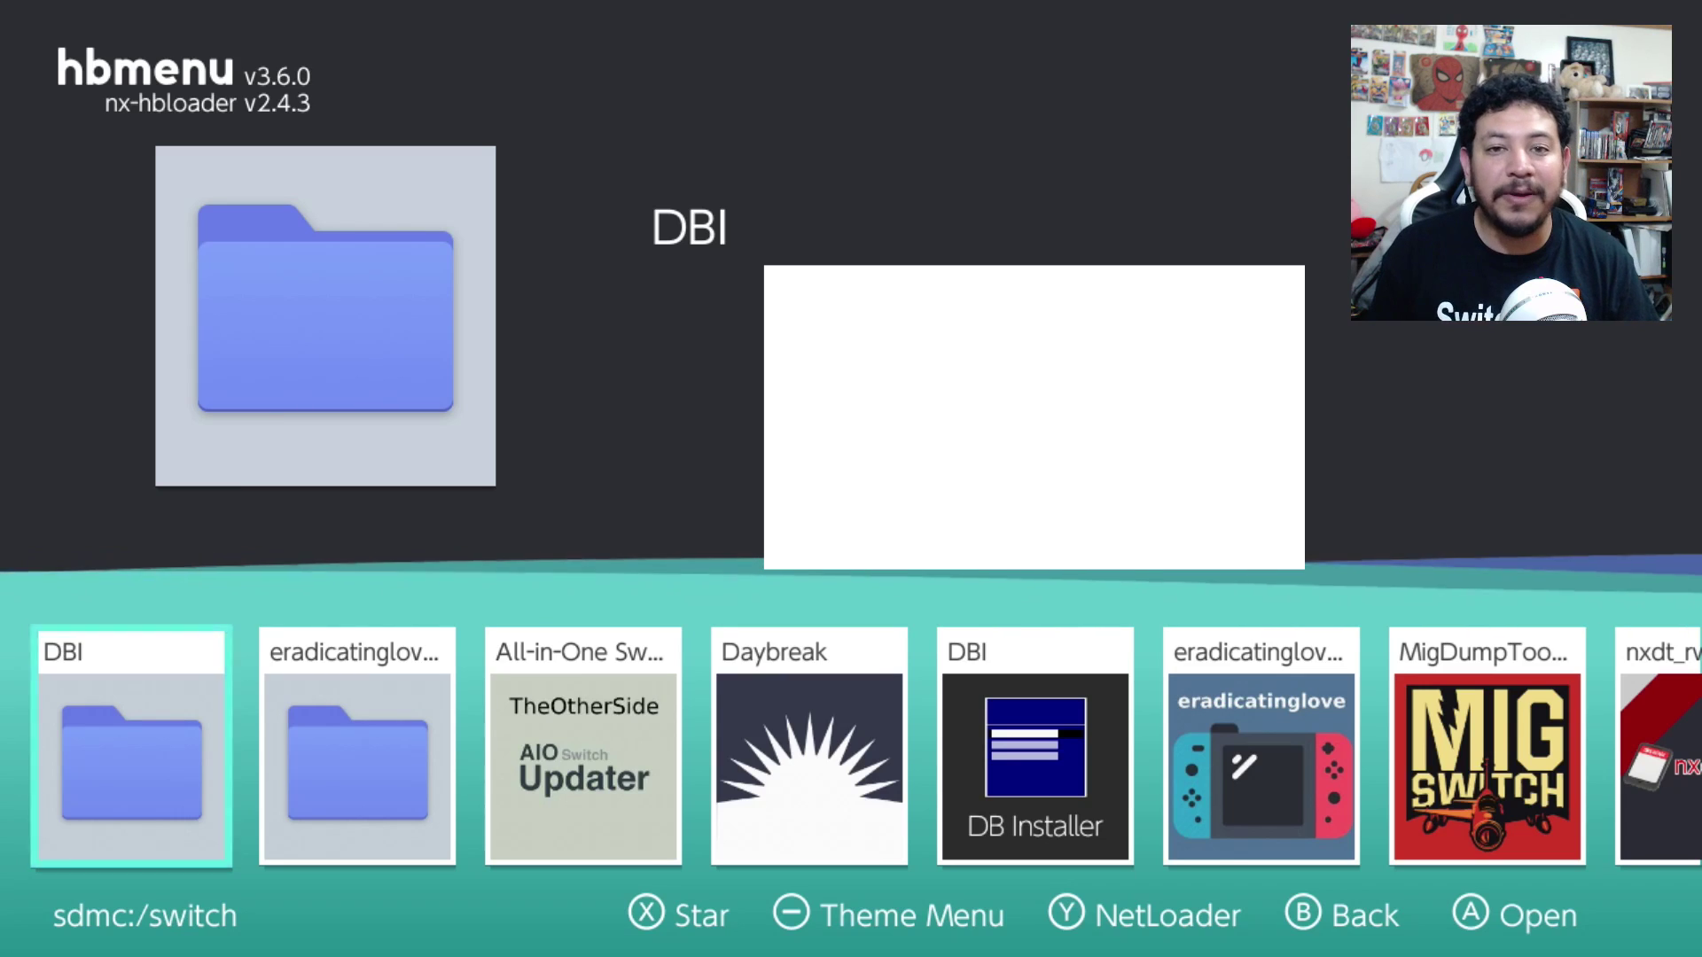
key(Home)
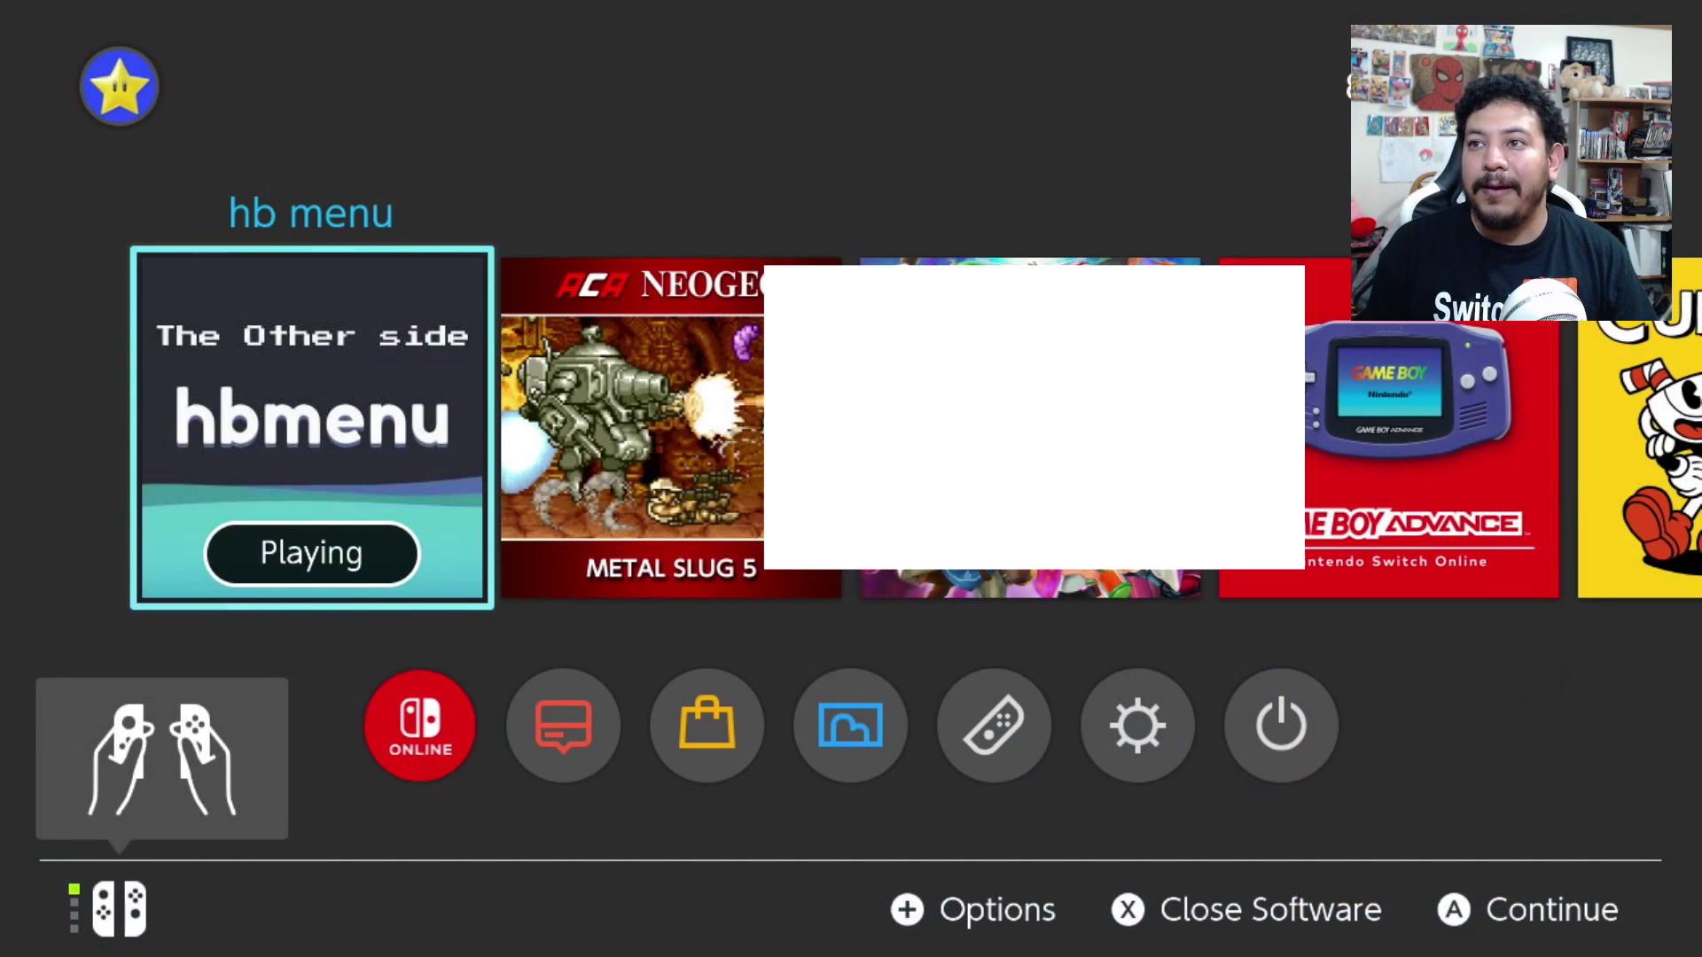
key(x)
key(a)
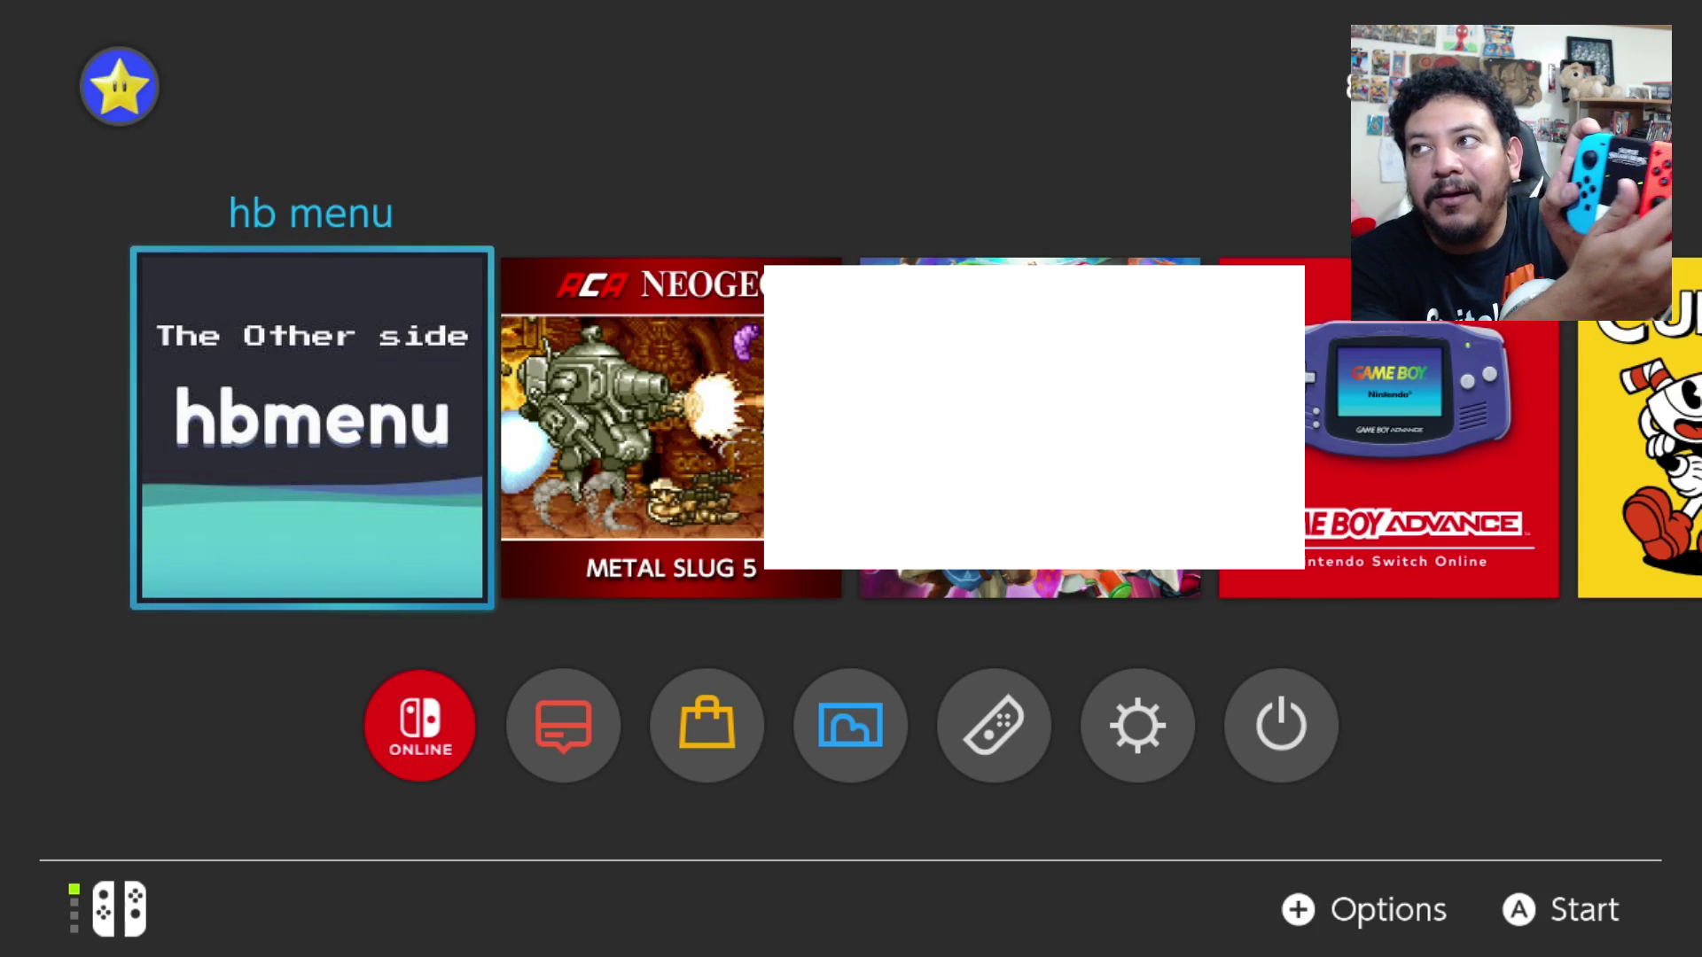
click(420, 725)
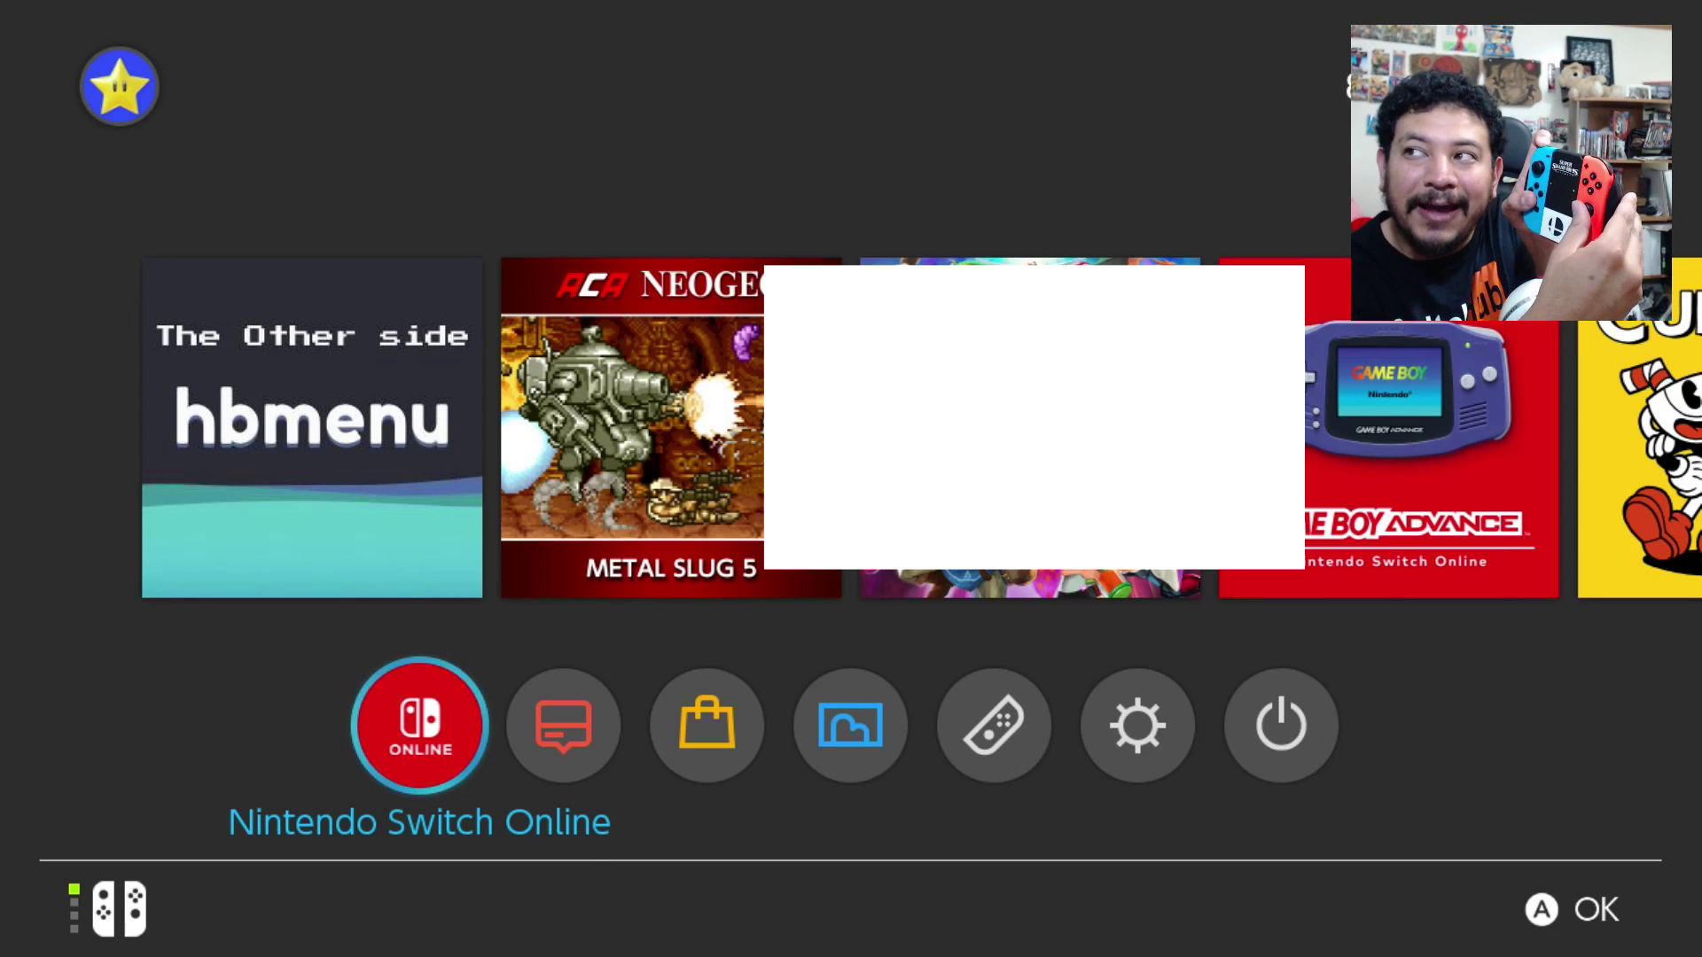
Open the Tesla overlay with L + Down and browse its entries back up to Quick Reboot.
key(l+Down)
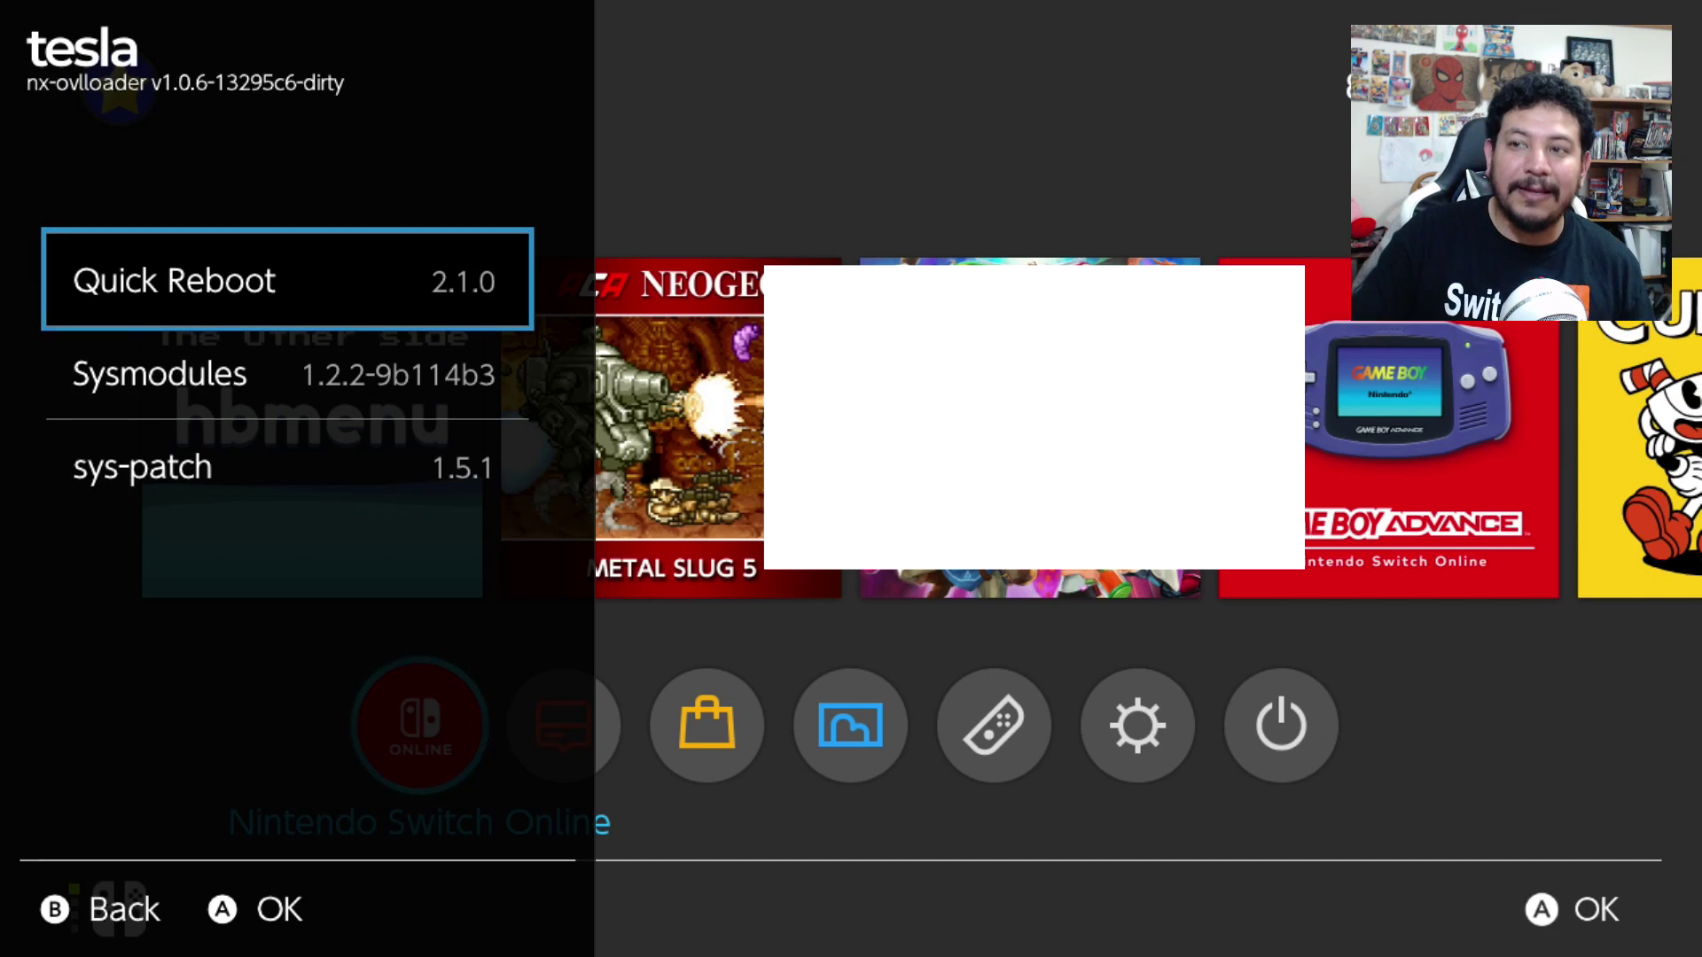
key(Down)
key(Down)
key(Up)
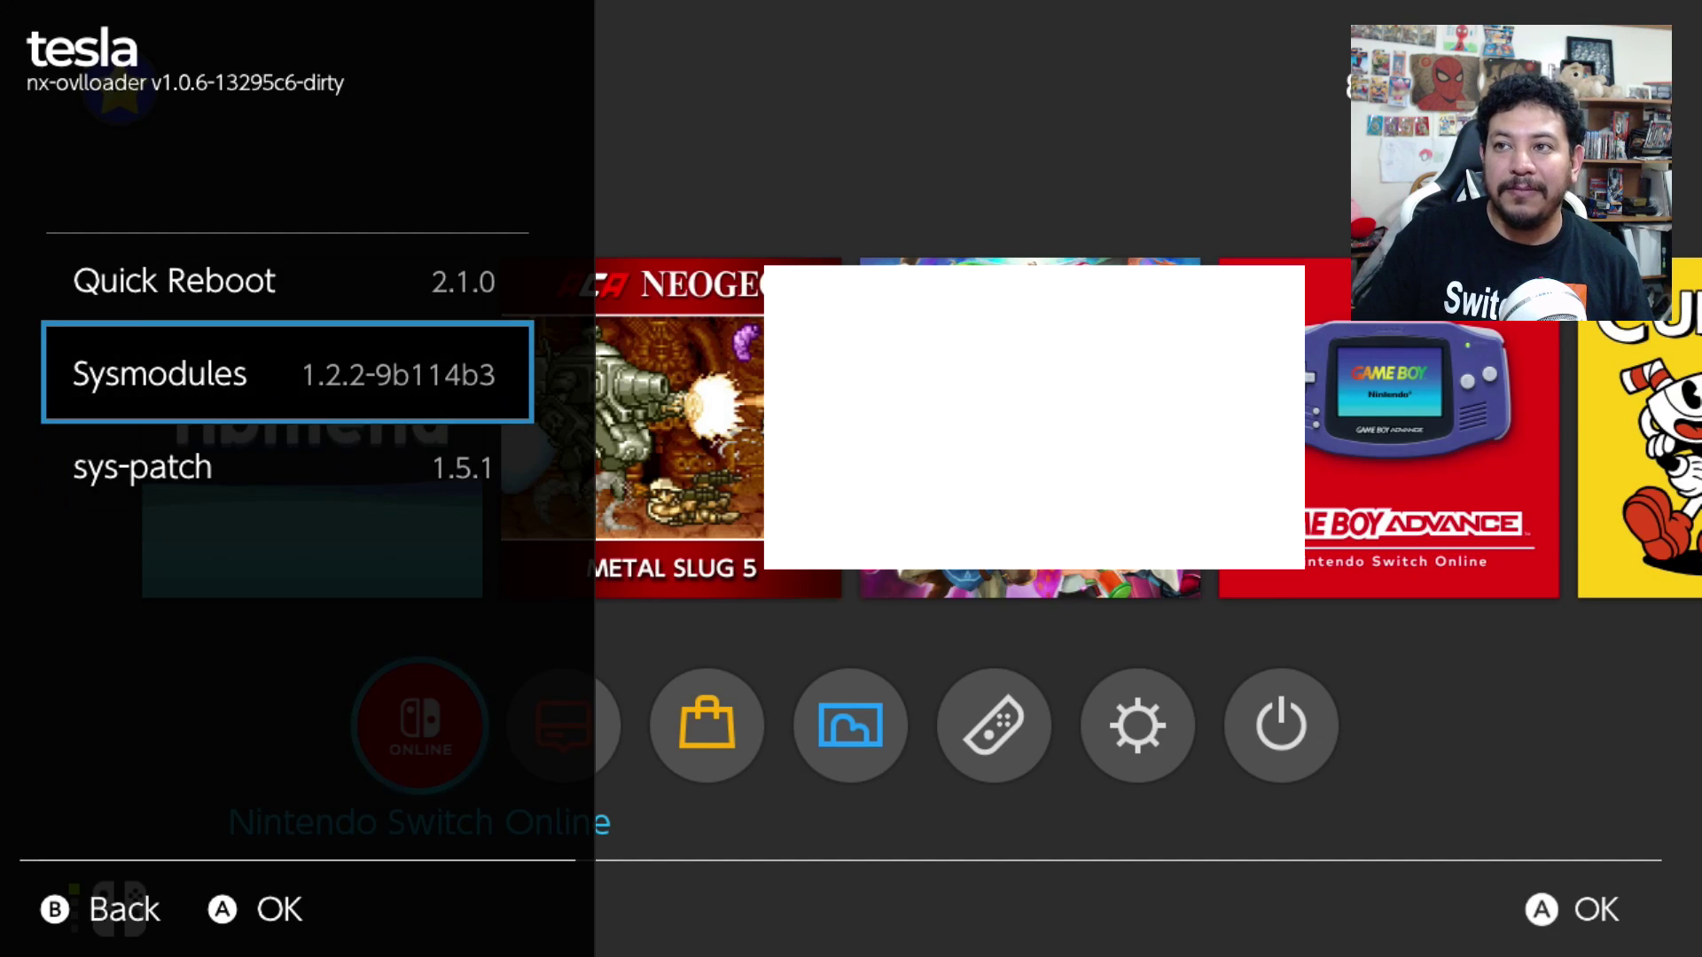
key(Up)
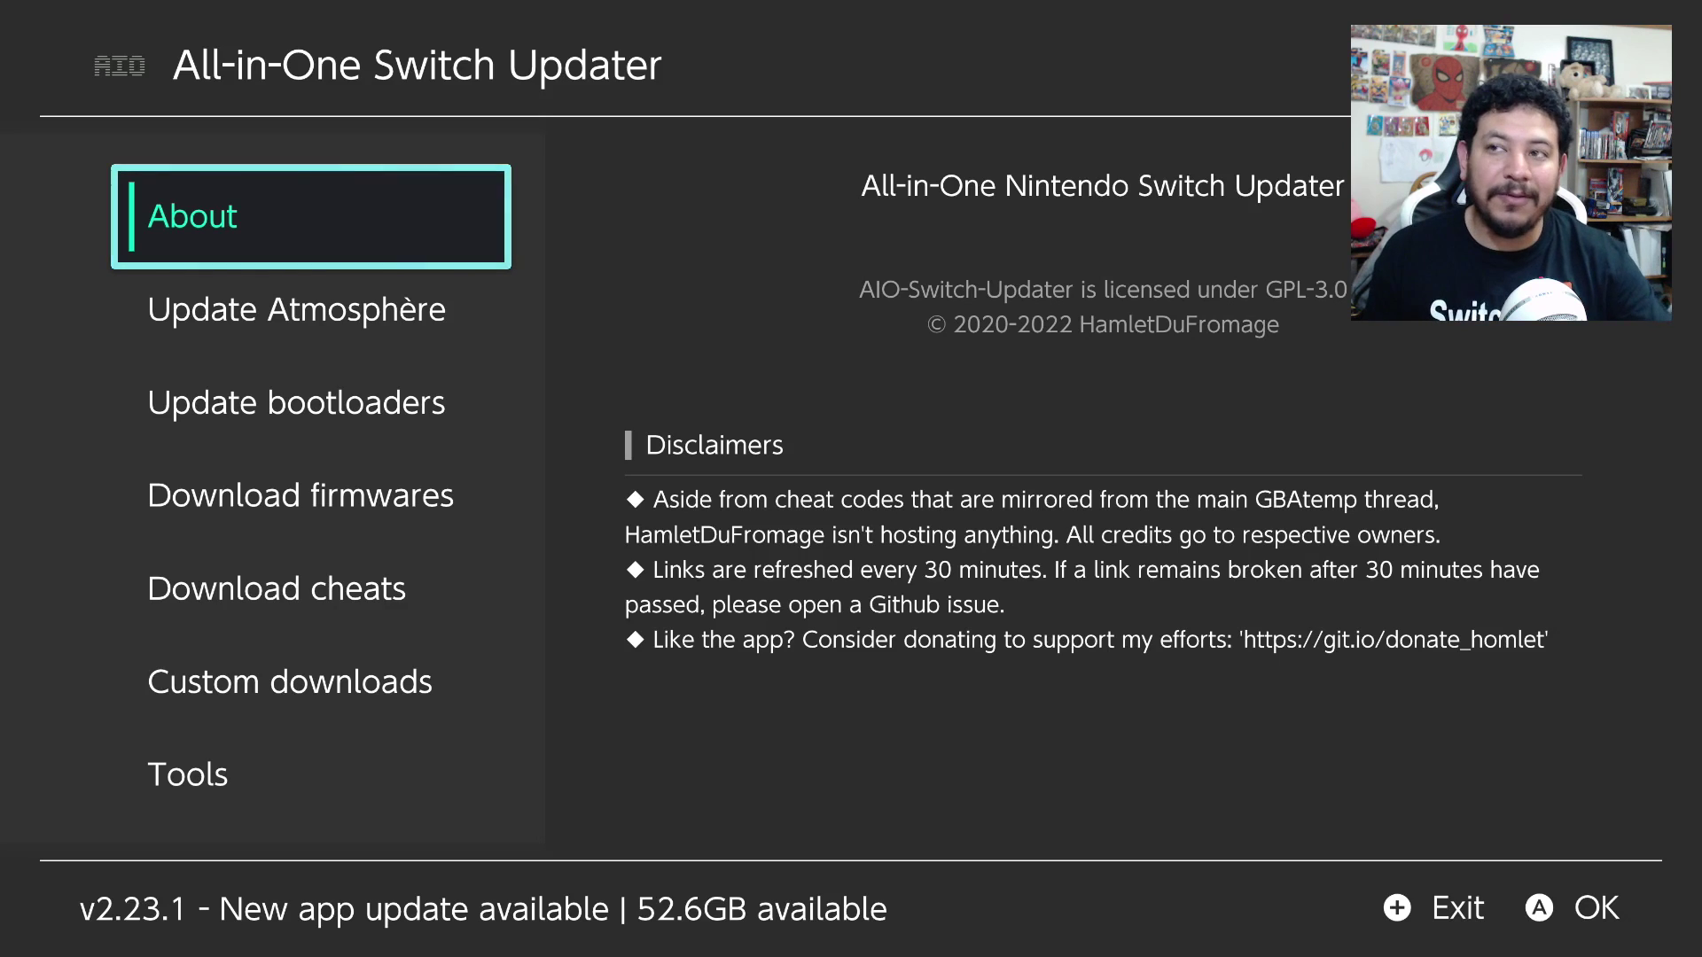
Review the Atmosphère update options, focusing the TheOtherSide_AMS_1.7.0_Tesla.zip package.
key(Down)
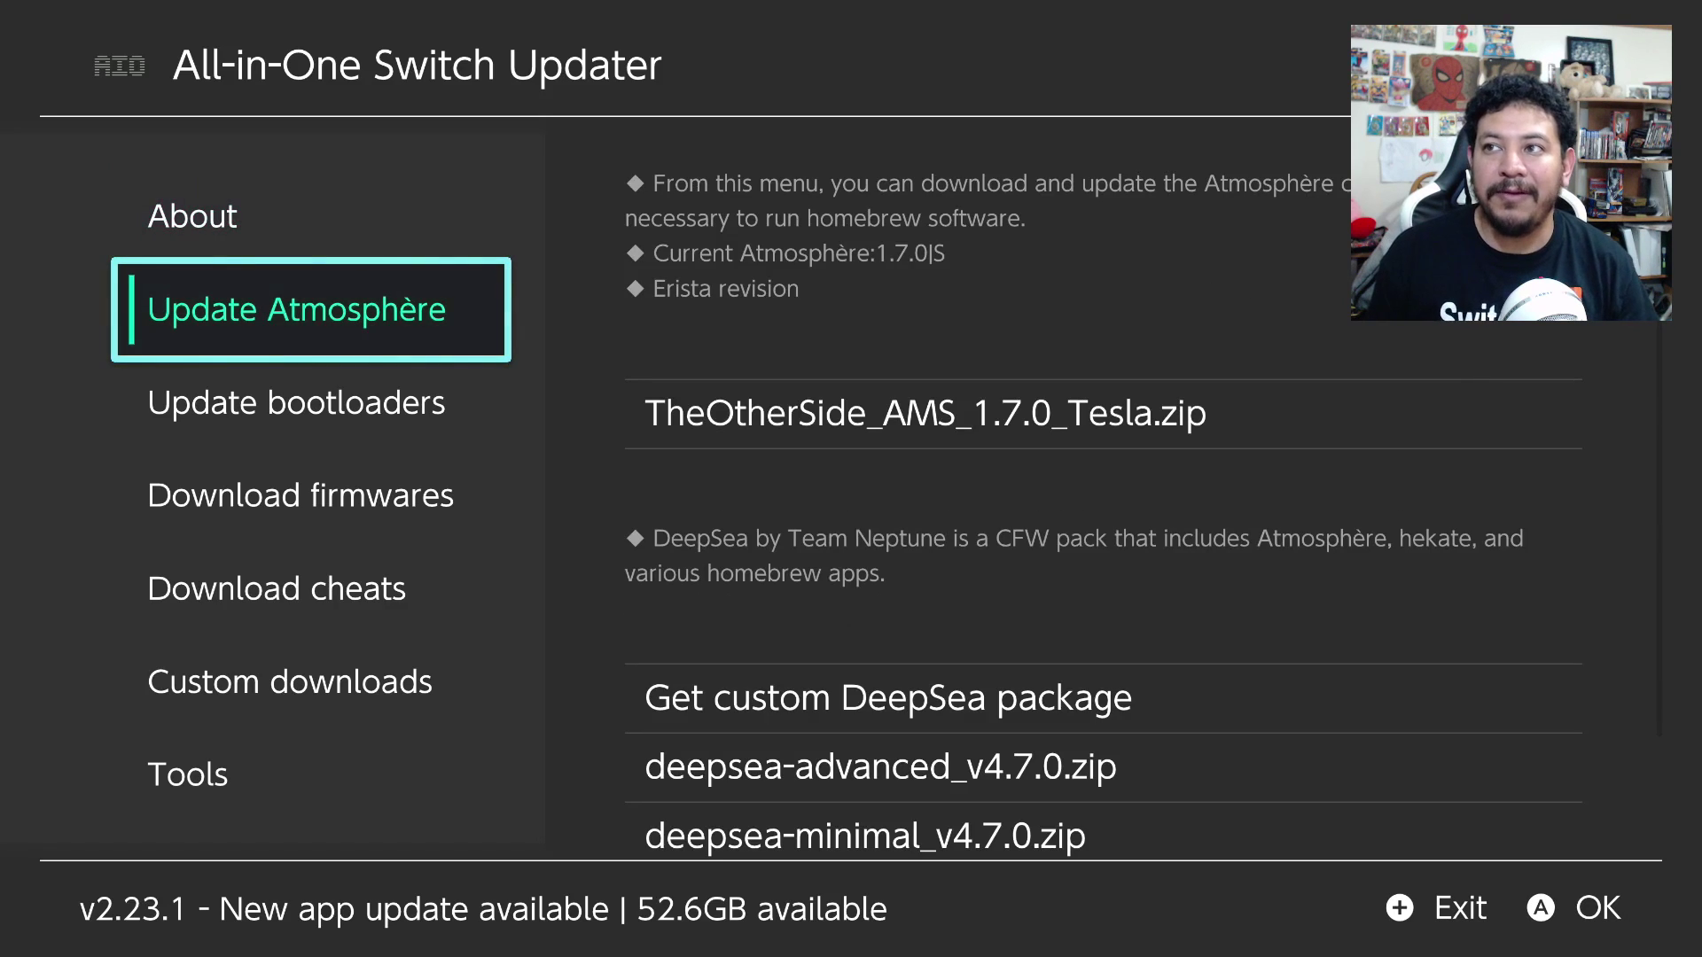
key(Up)
key(Down)
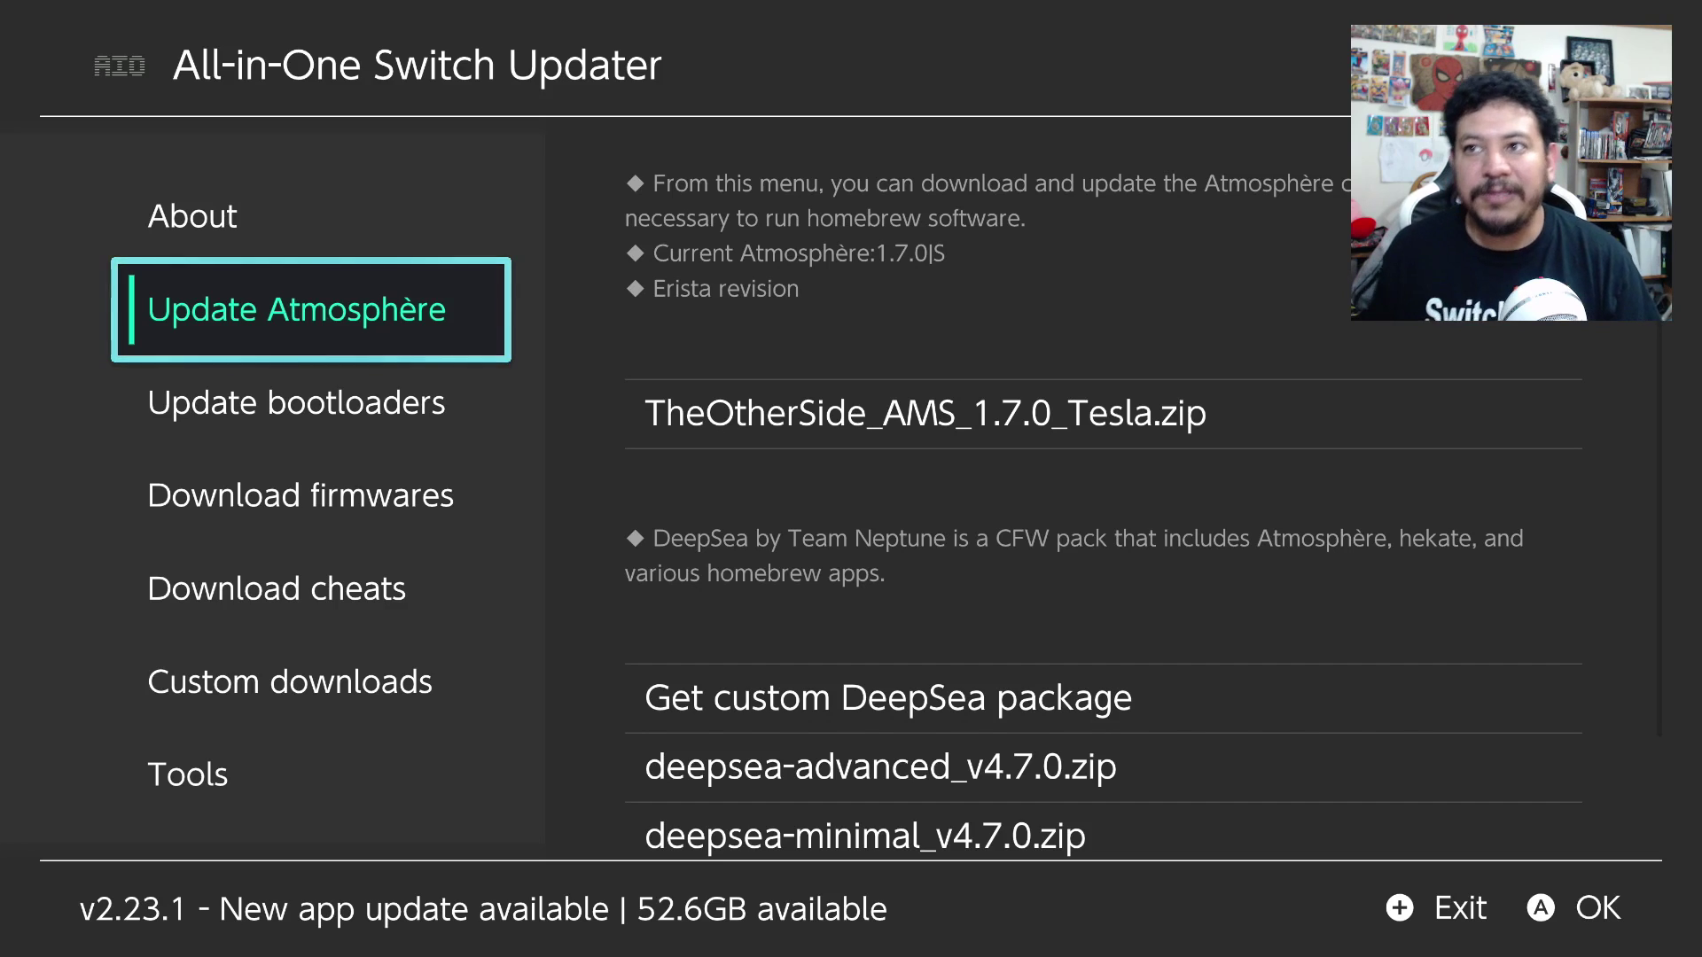
key(Right)
key(Left)
key(Right)
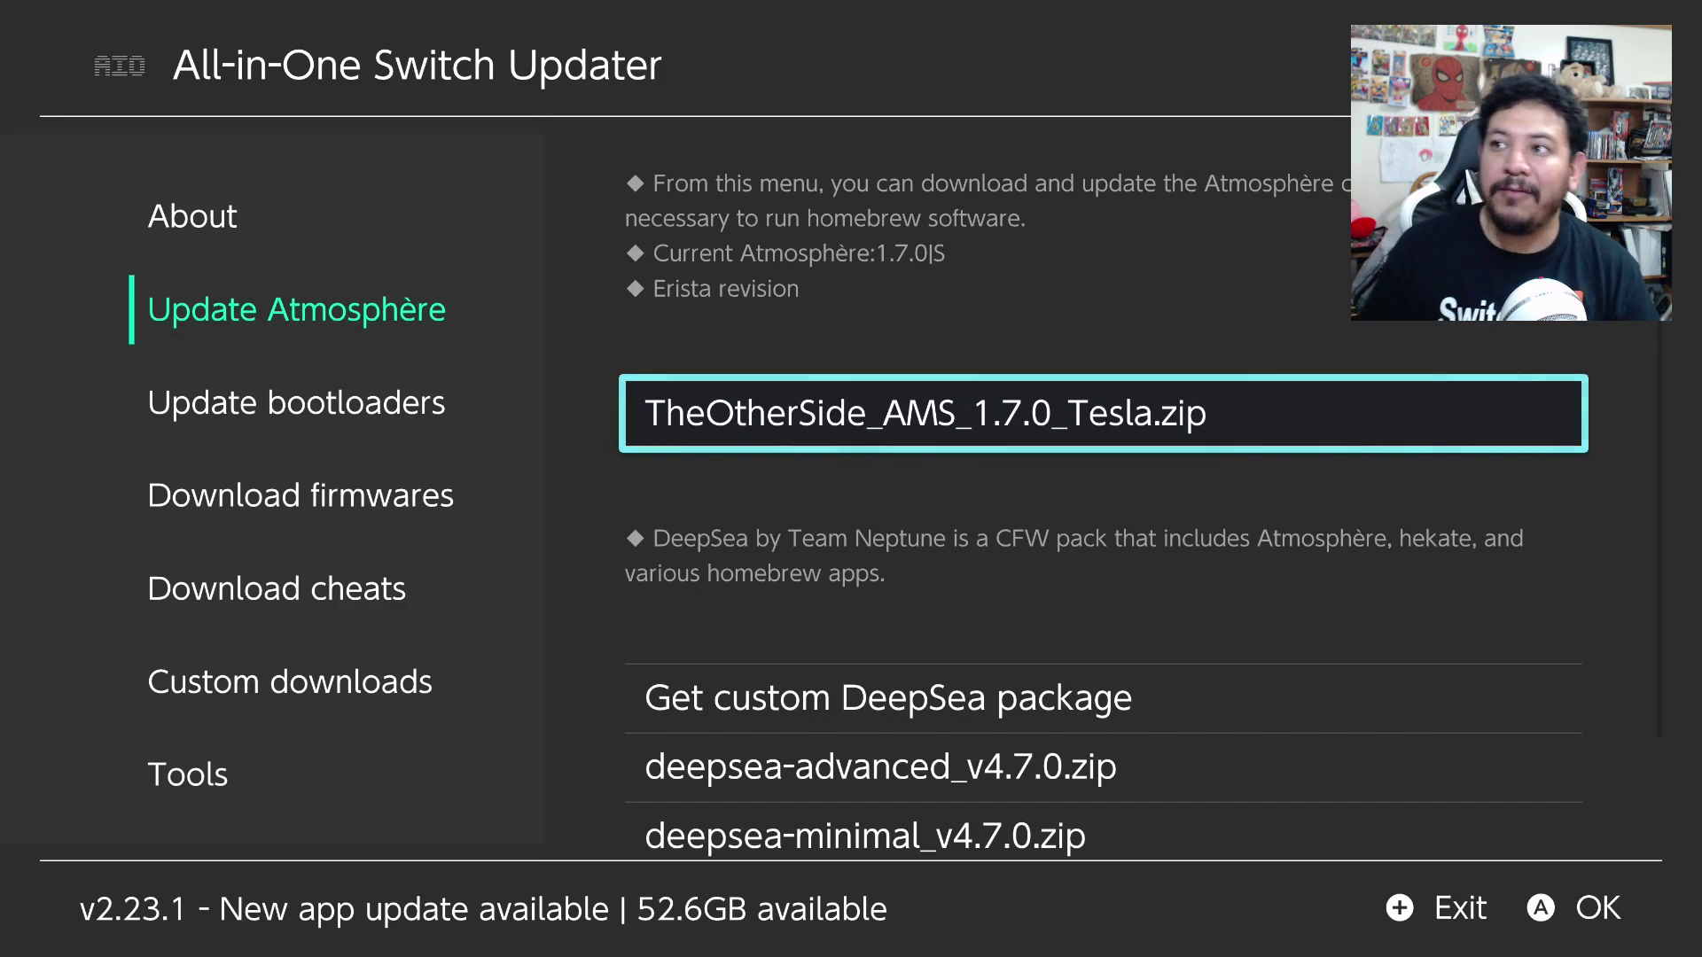
Browse between the bootloader downloads and the downloadable firmwares list.
key(Left)
key(Down)
key(Down)
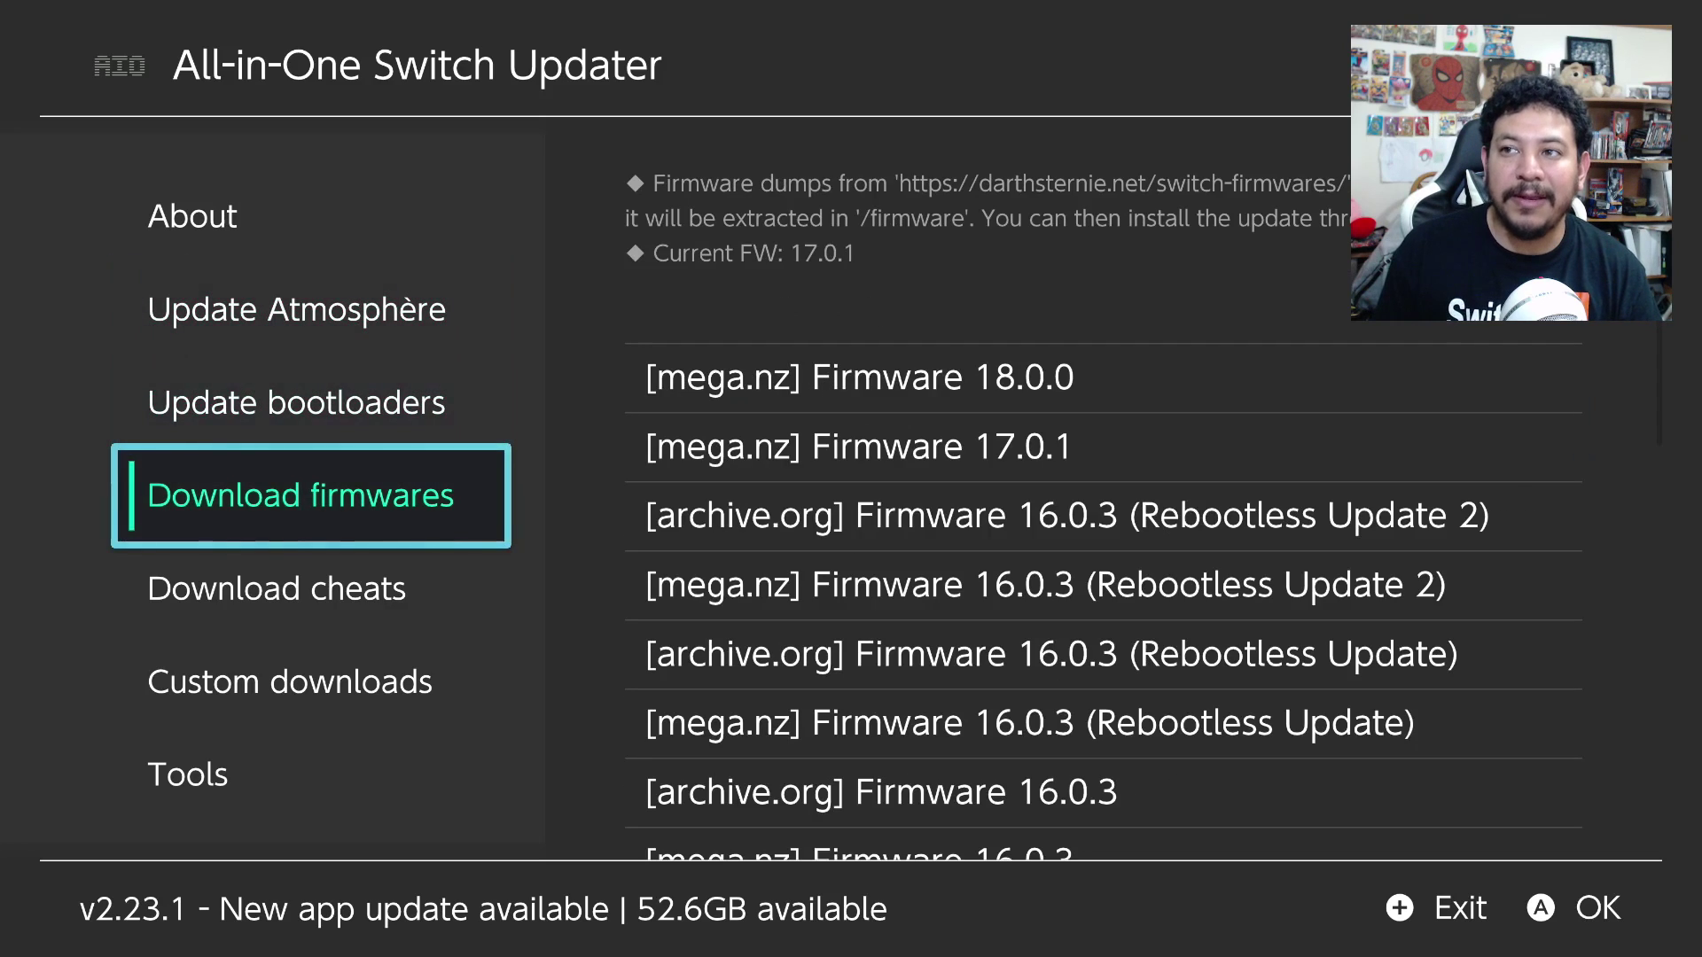
key(Up)
key(Right)
key(Left)
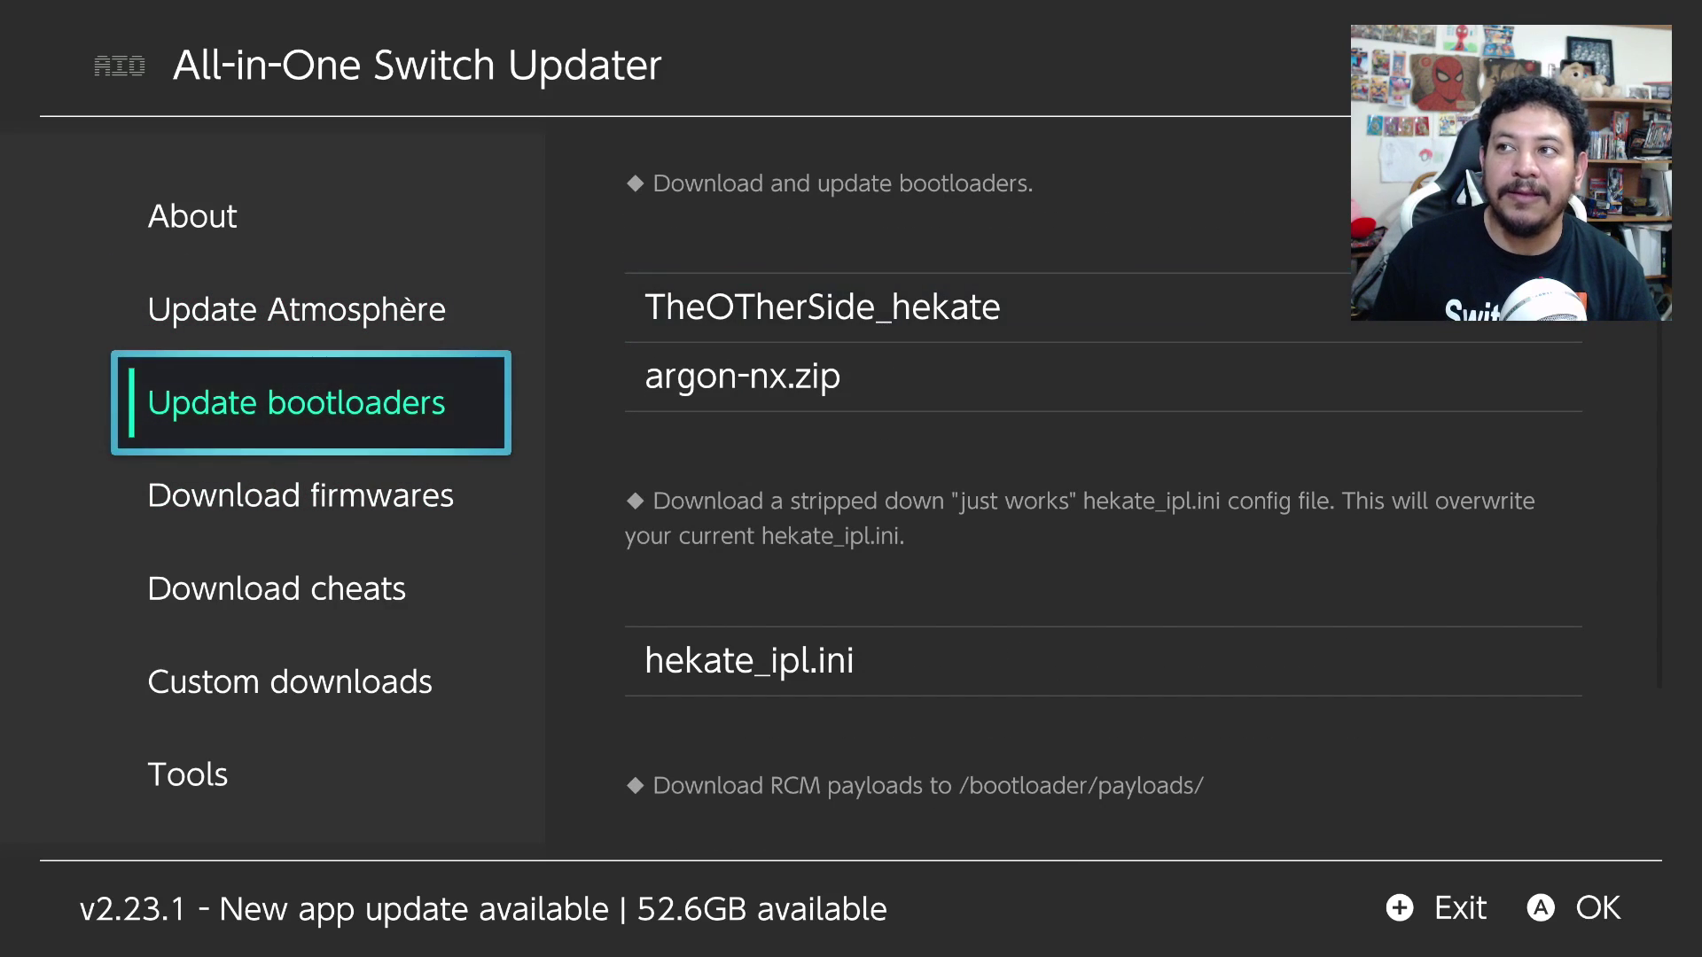
key(Right)
key(Left)
key(Right)
key(Left)
key(Down)
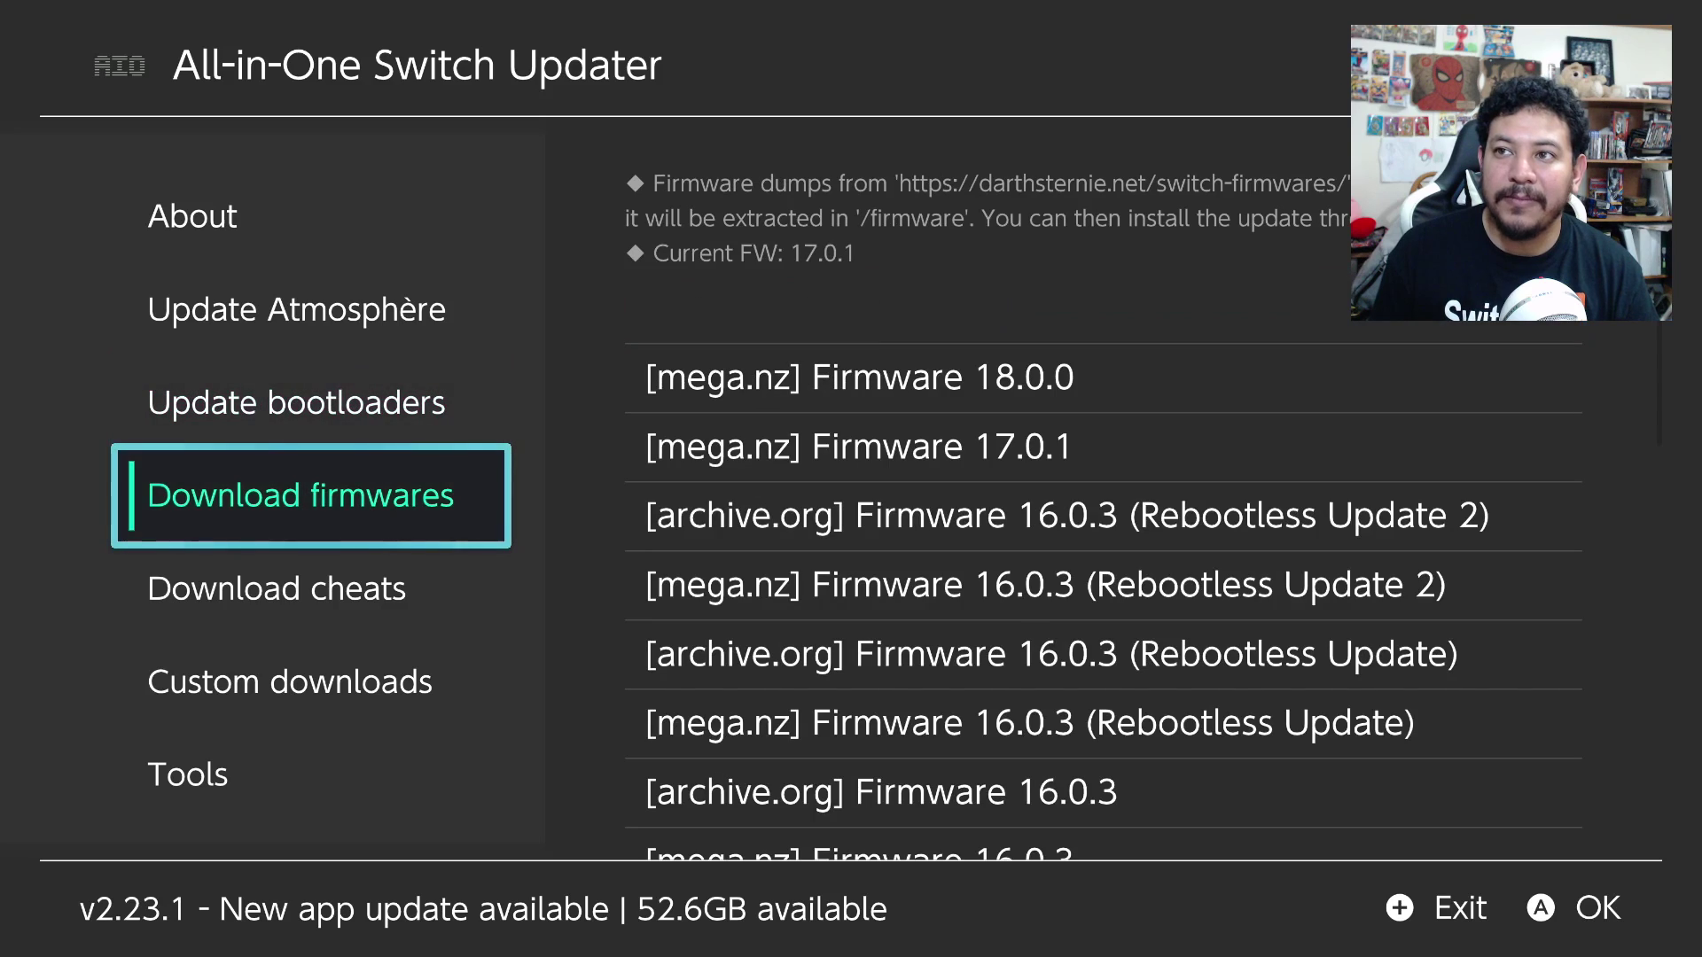
Compare the Firmware 18.0.0 and Firmware 17.0.1 entries, ending on Firmware 18.0.0.
key(Right)
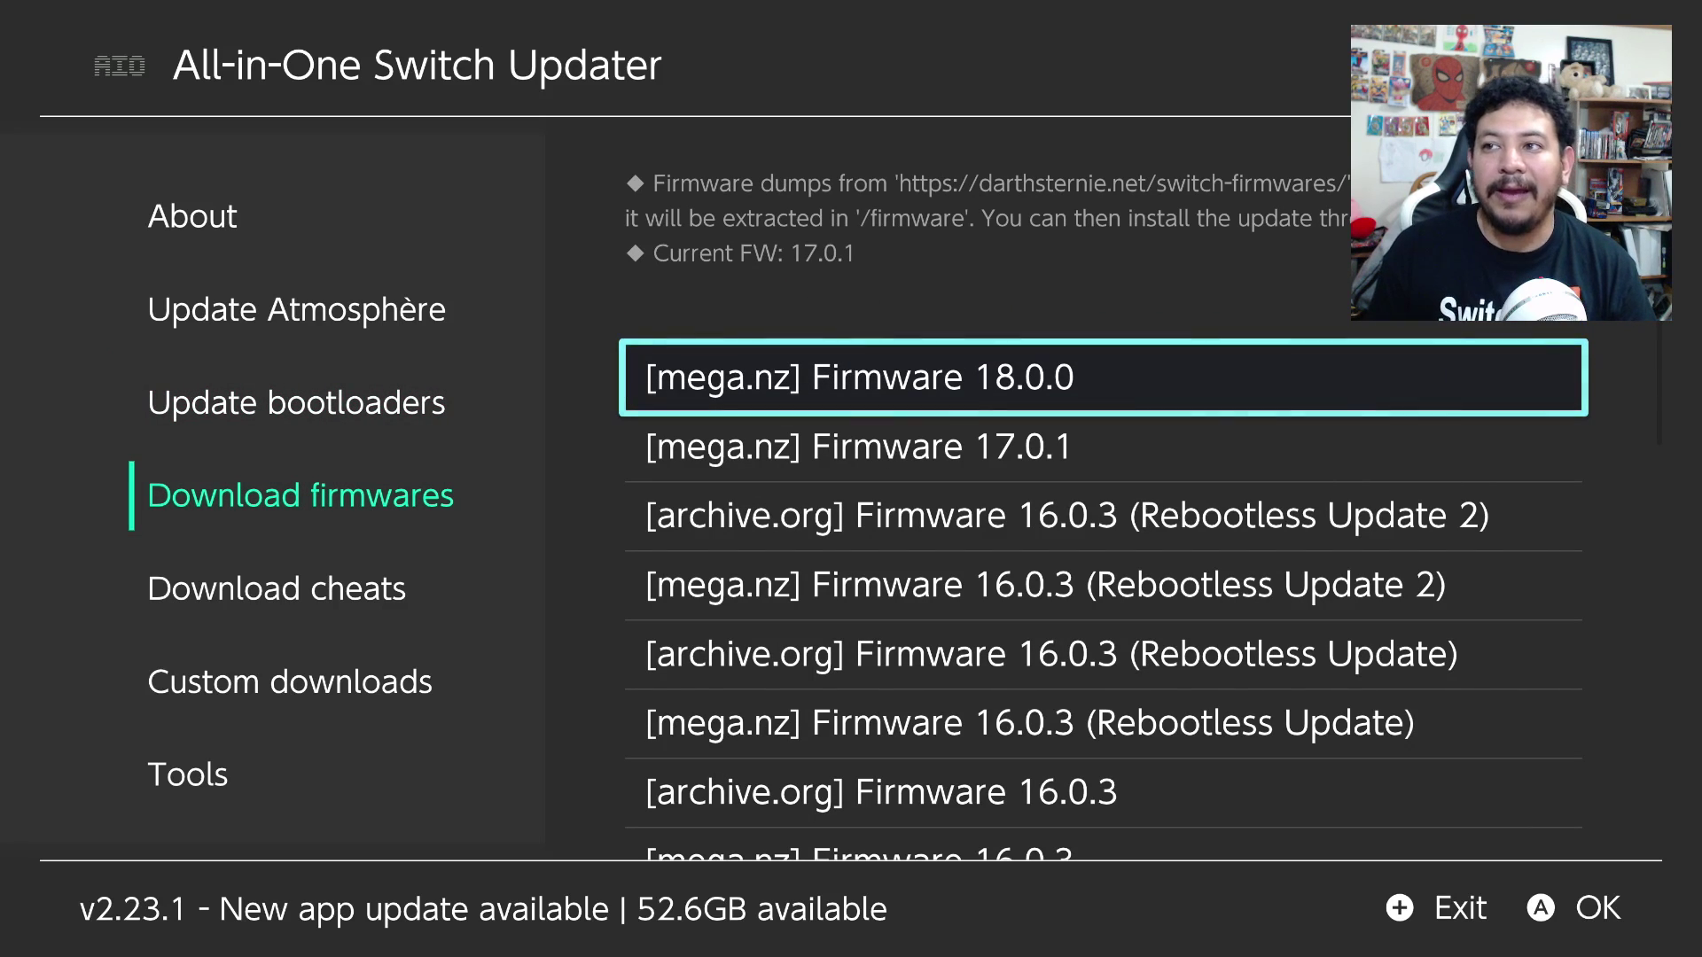
key(Down)
key(Up)
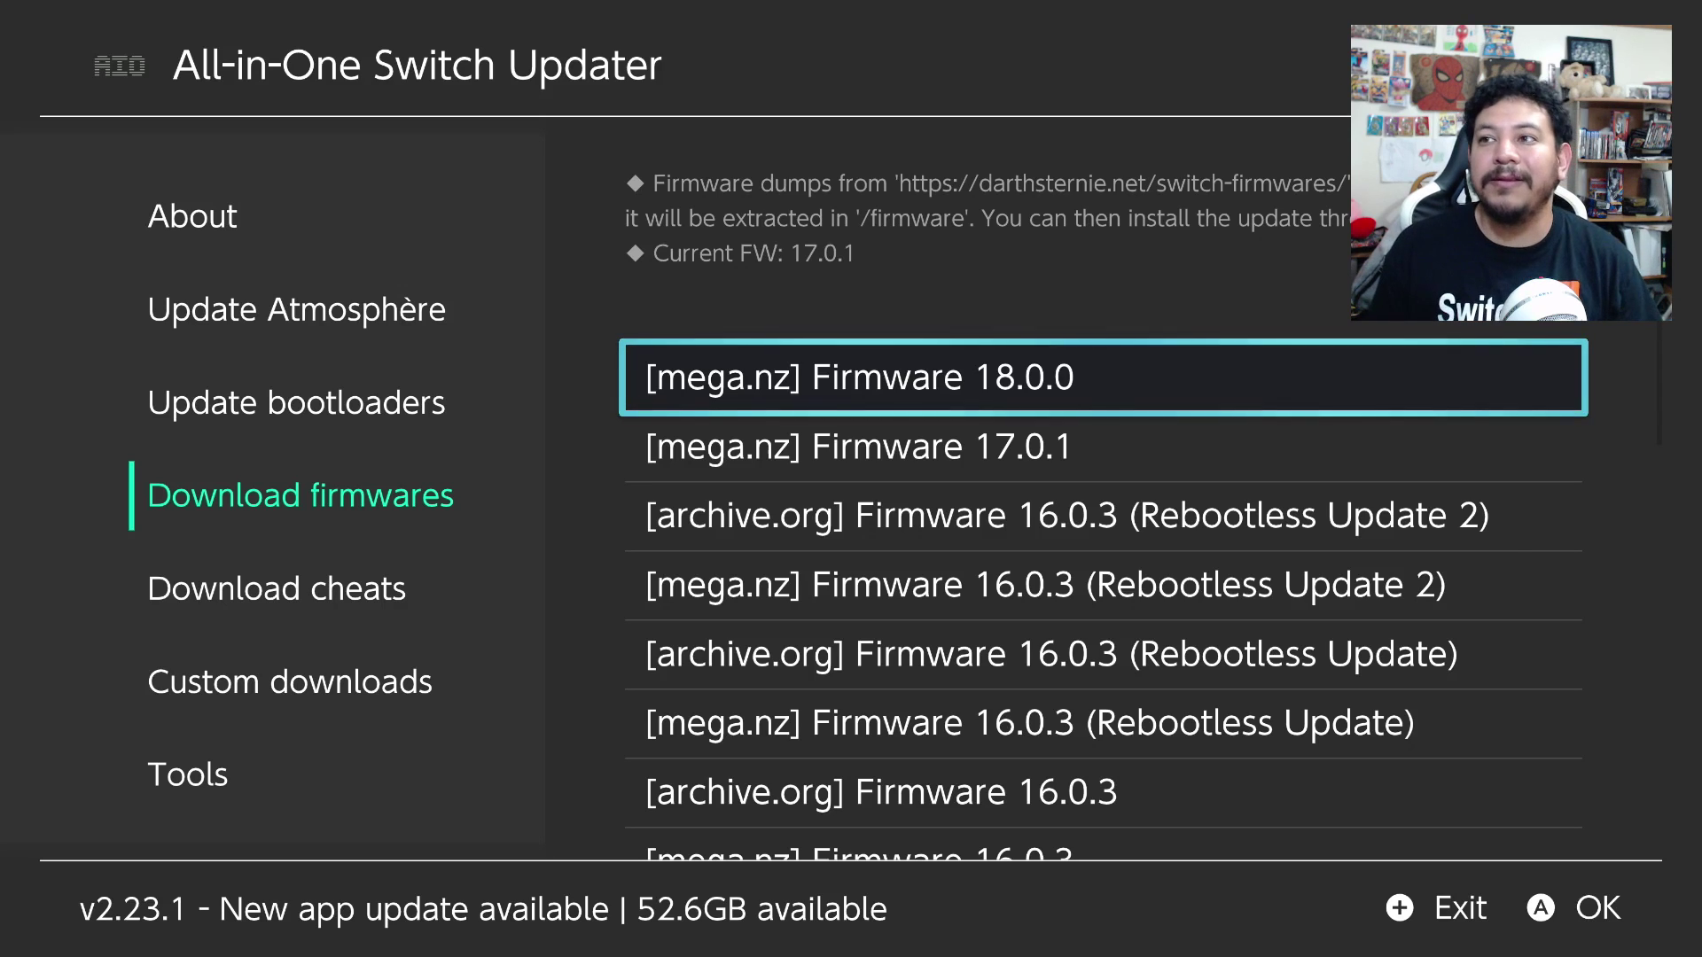
key(Down)
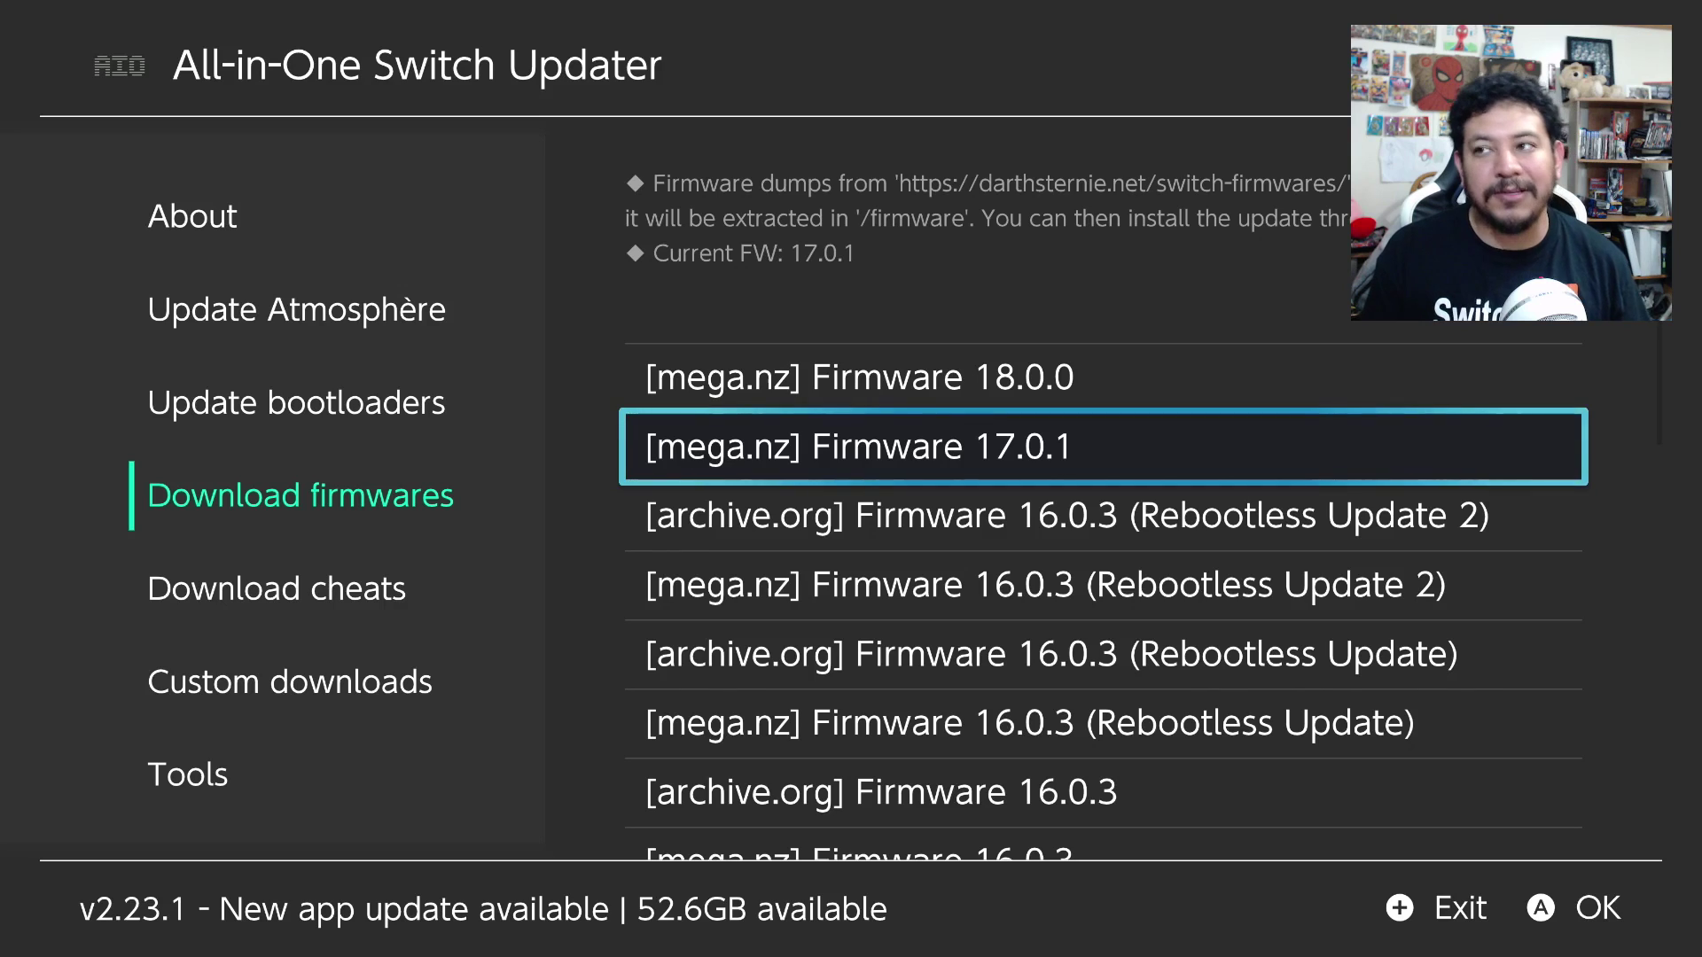
key(Up)
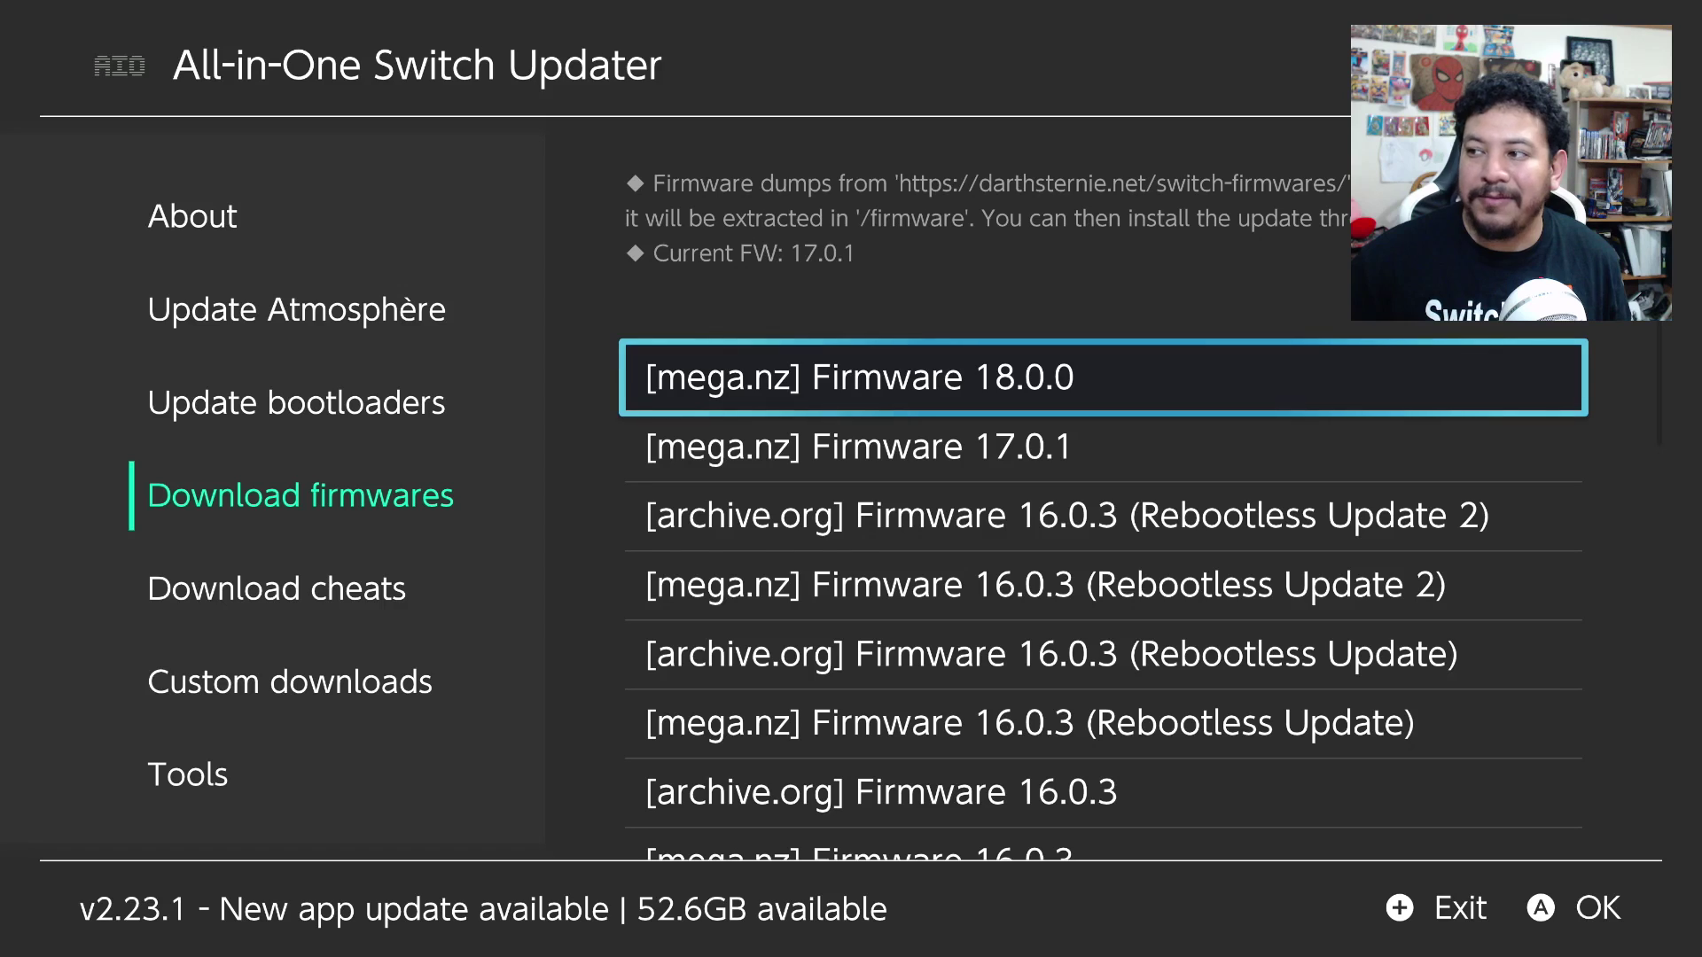
Return to HOME and open System Settings > System, showing current version 18.0.0 with AMS 1.7.0.
key(Home)
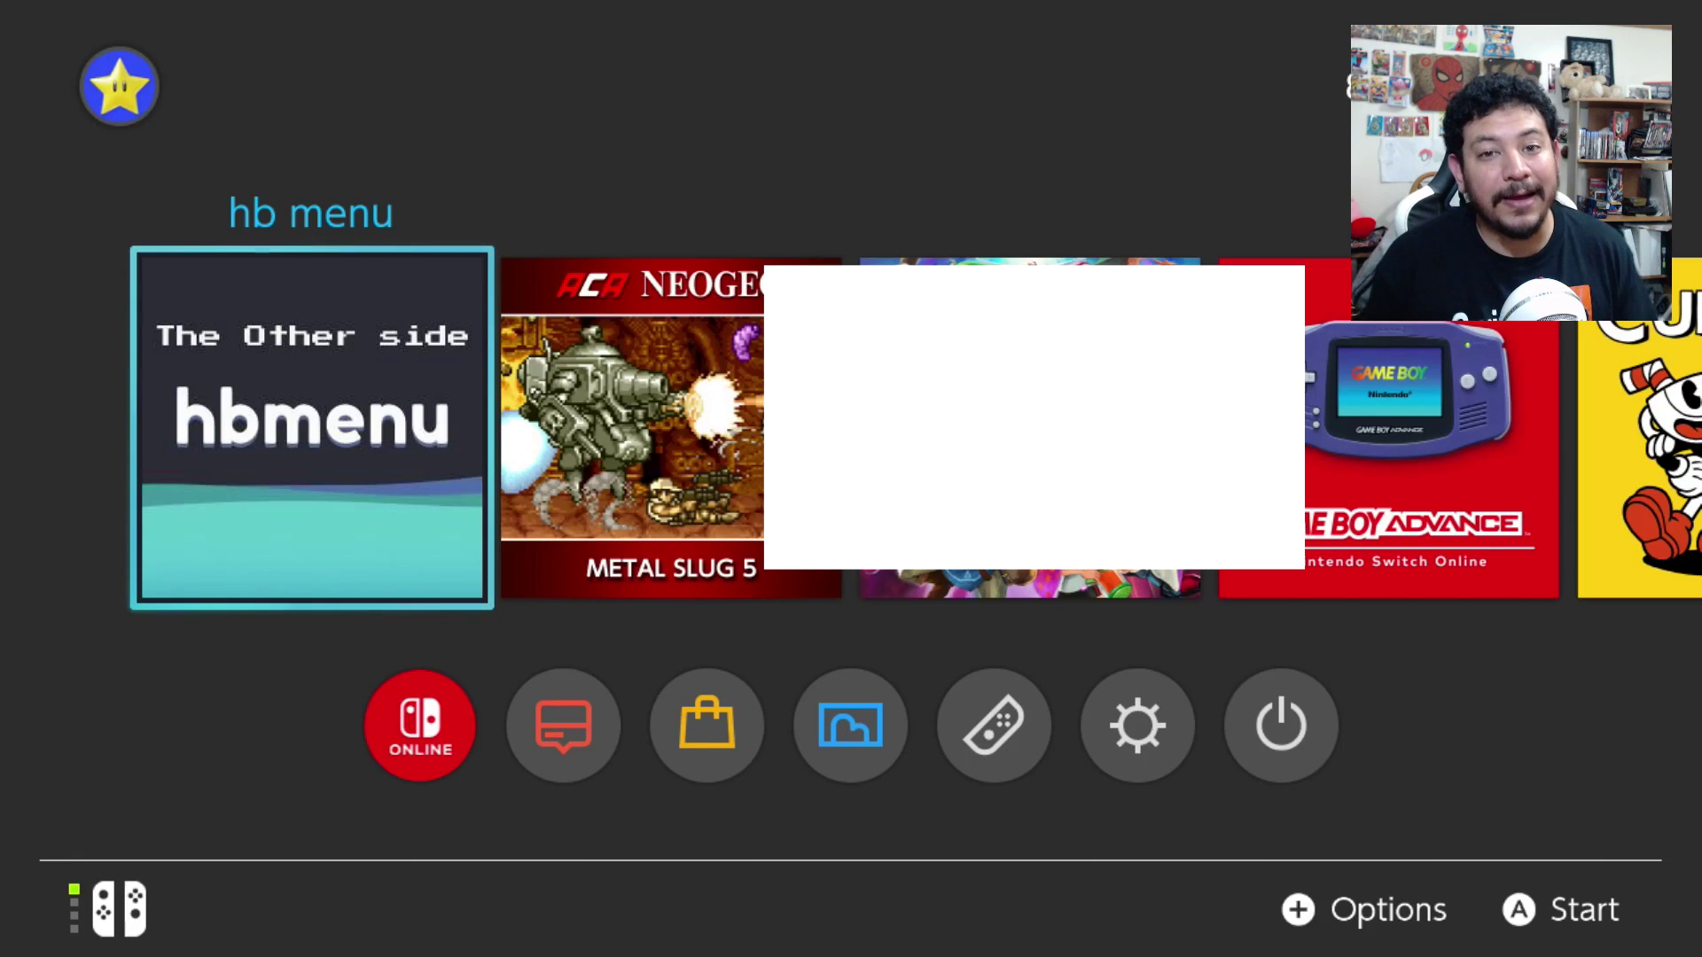
key(Right)
key(Down)
key(Right)
key(Right)
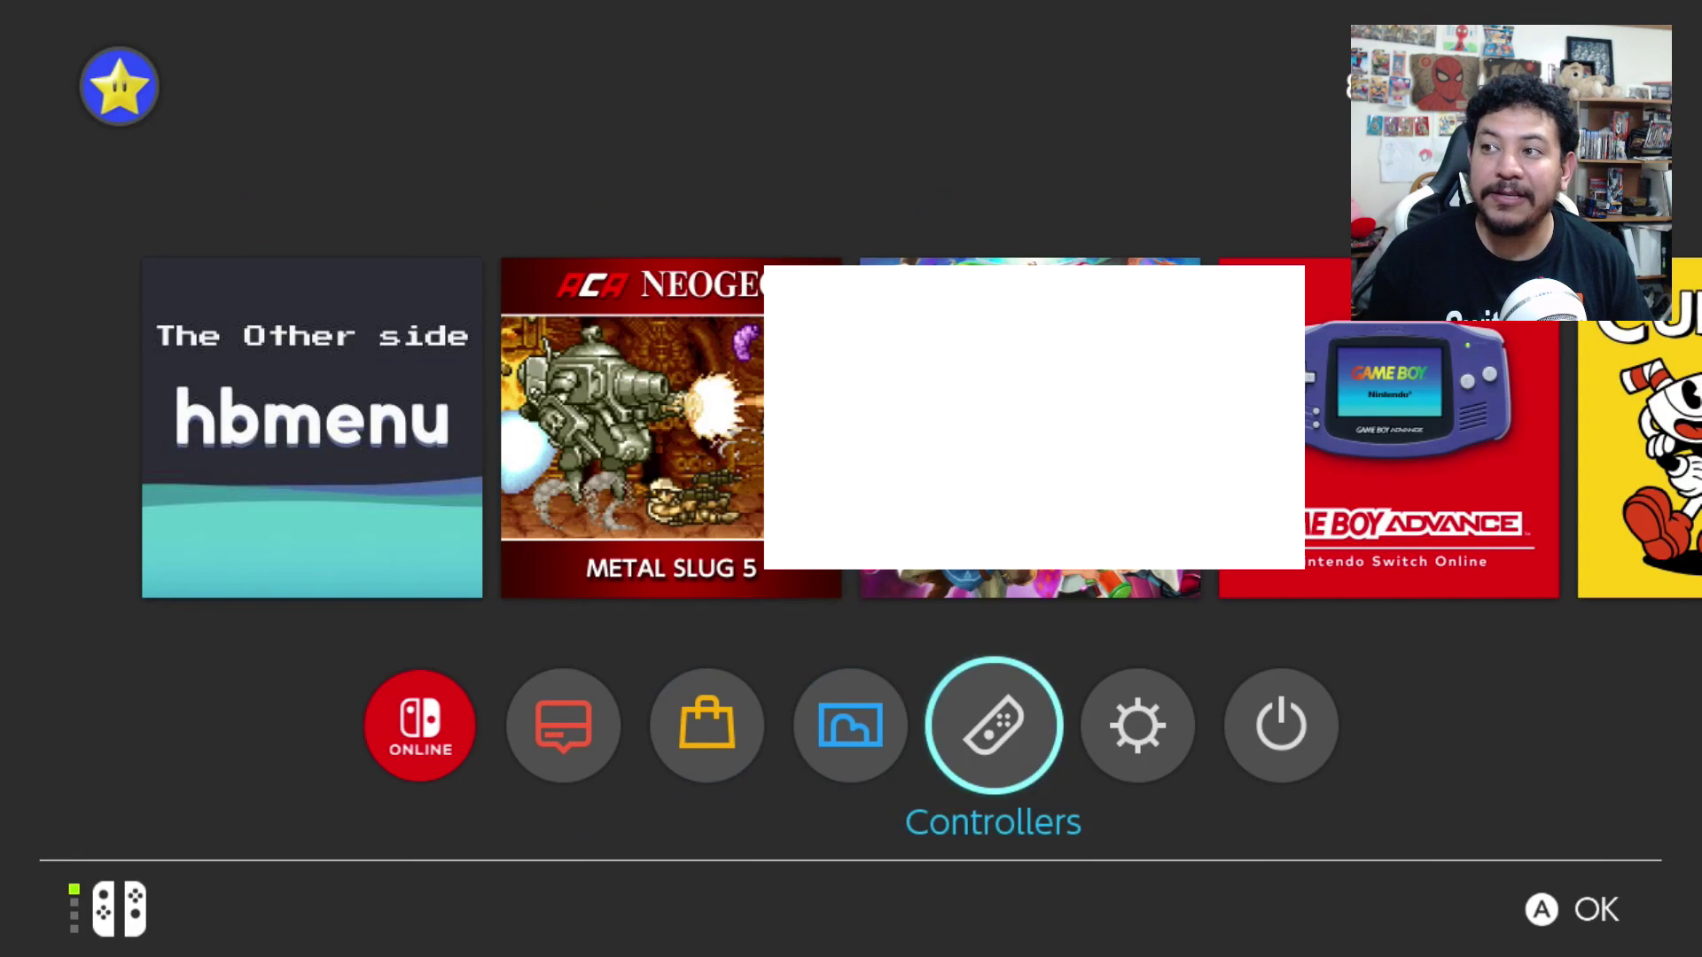
key(Right)
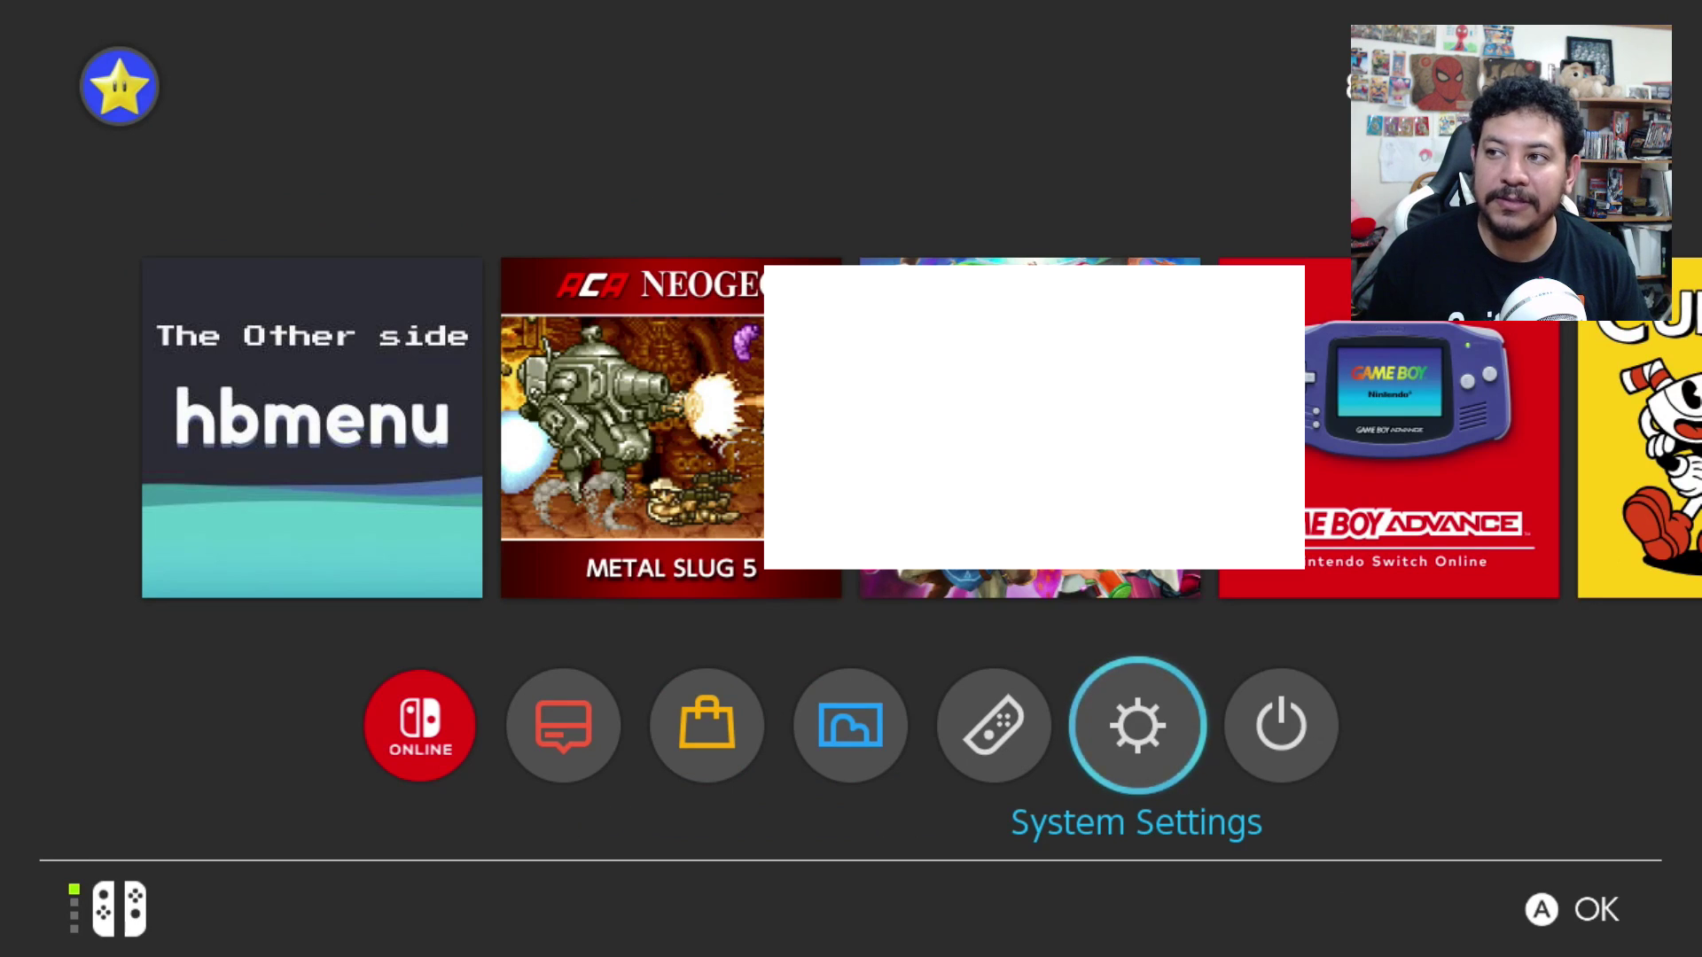
key(Return)
key(Down)
key(Down)
key(Down)
key(Down)
key(Down)
key(Down)
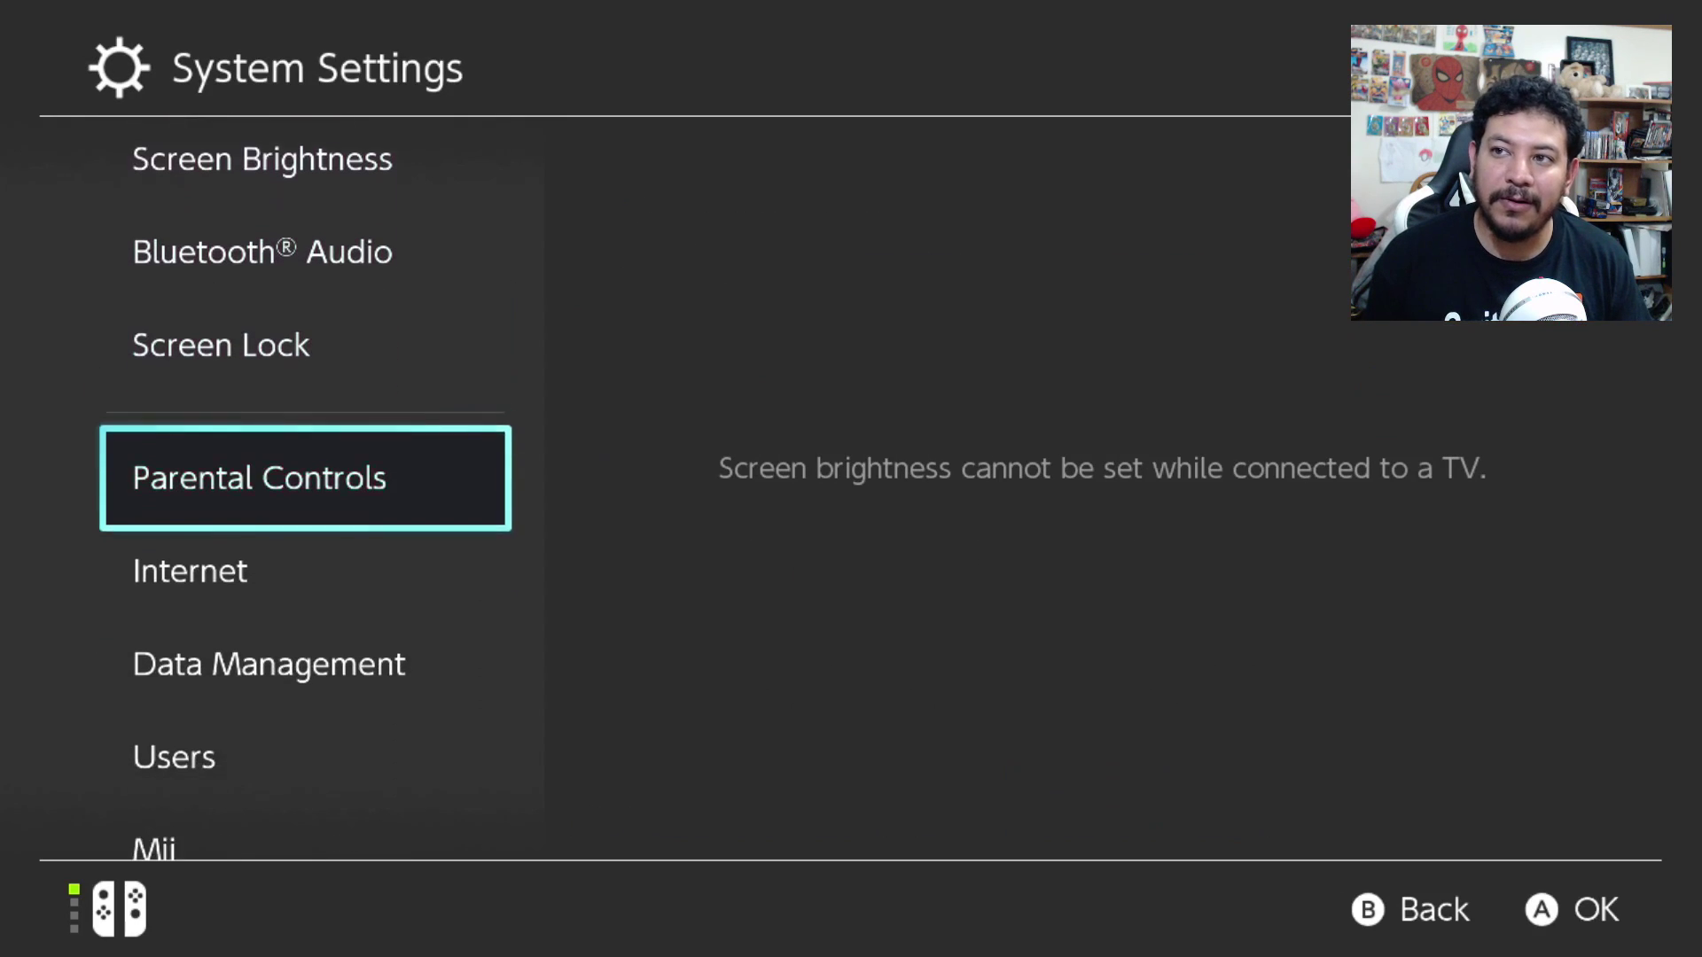
key(Down)
key(Down)
key(Down)
key(Down)
key(Down)
key(Down)
key(Down)
key(Down)
key(Down)
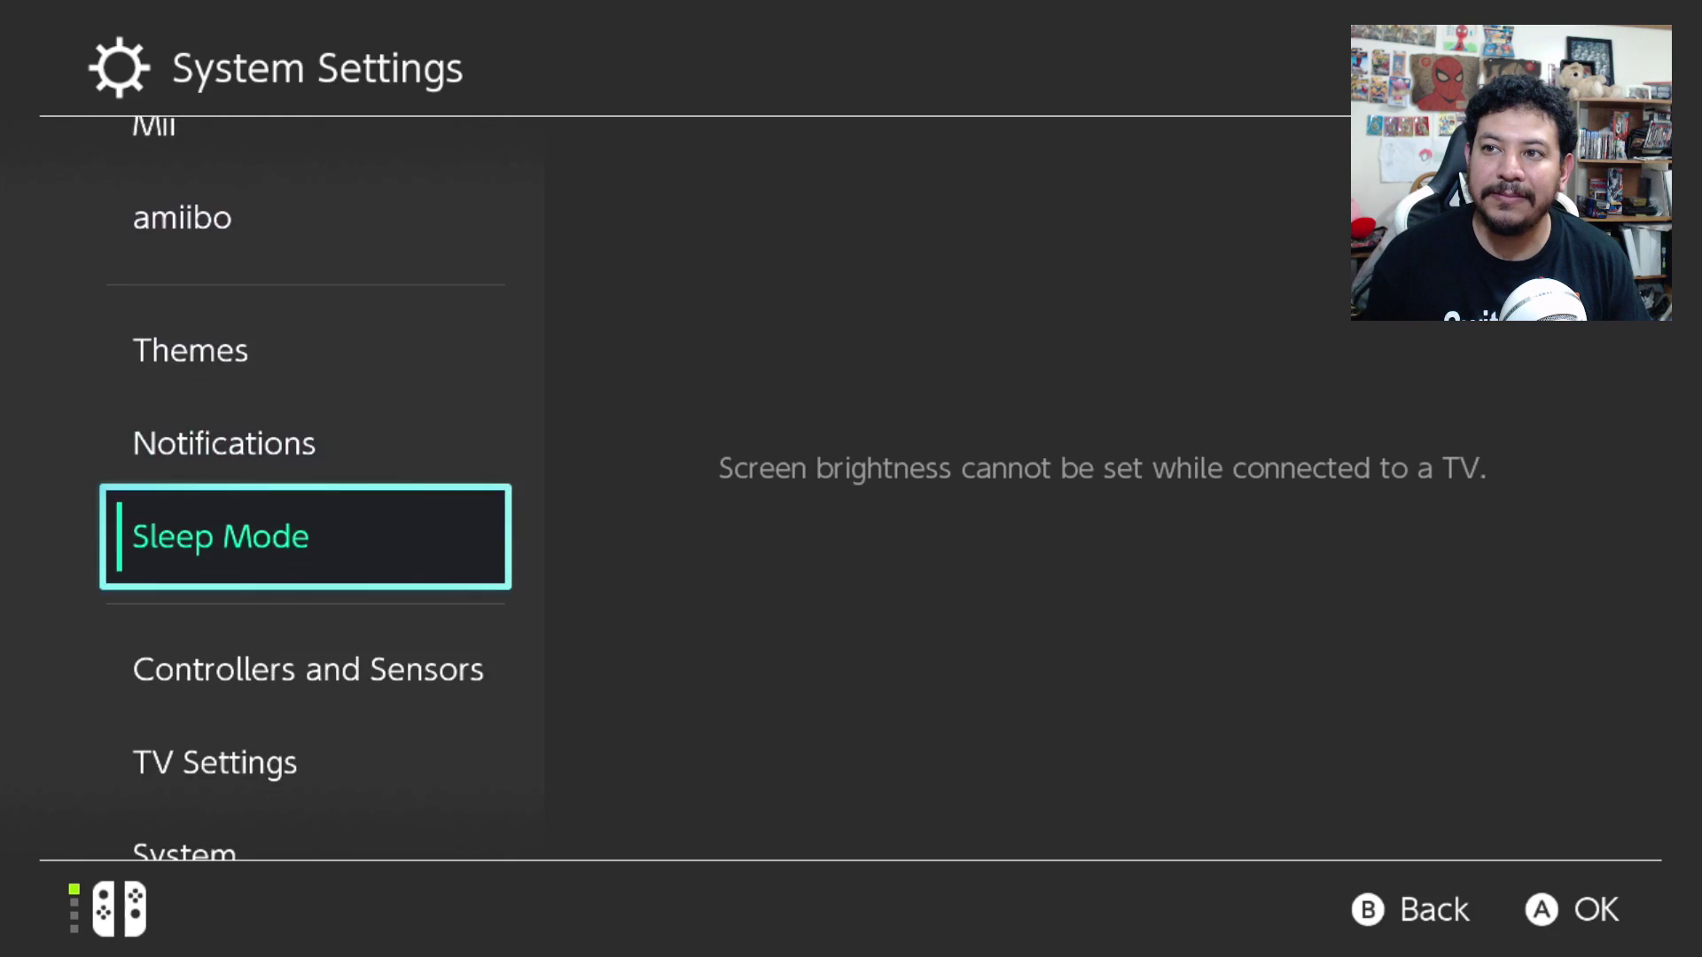
key(Right)
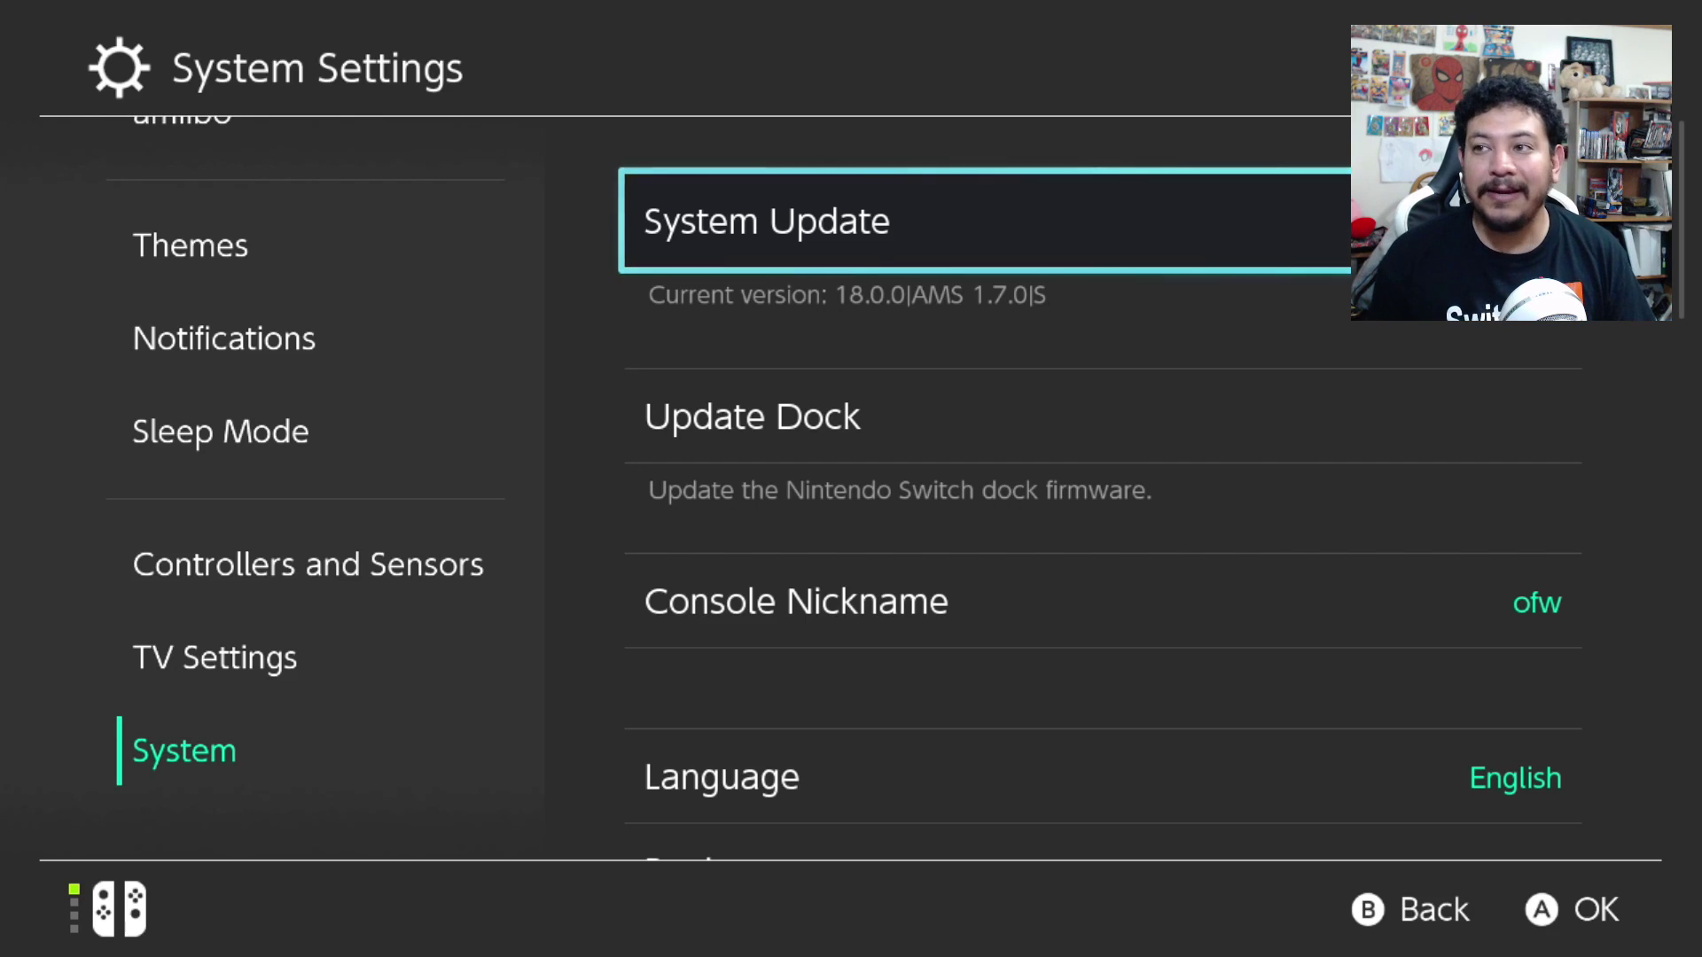
key(Down)
key(Down)
key(Down)
key(Down)
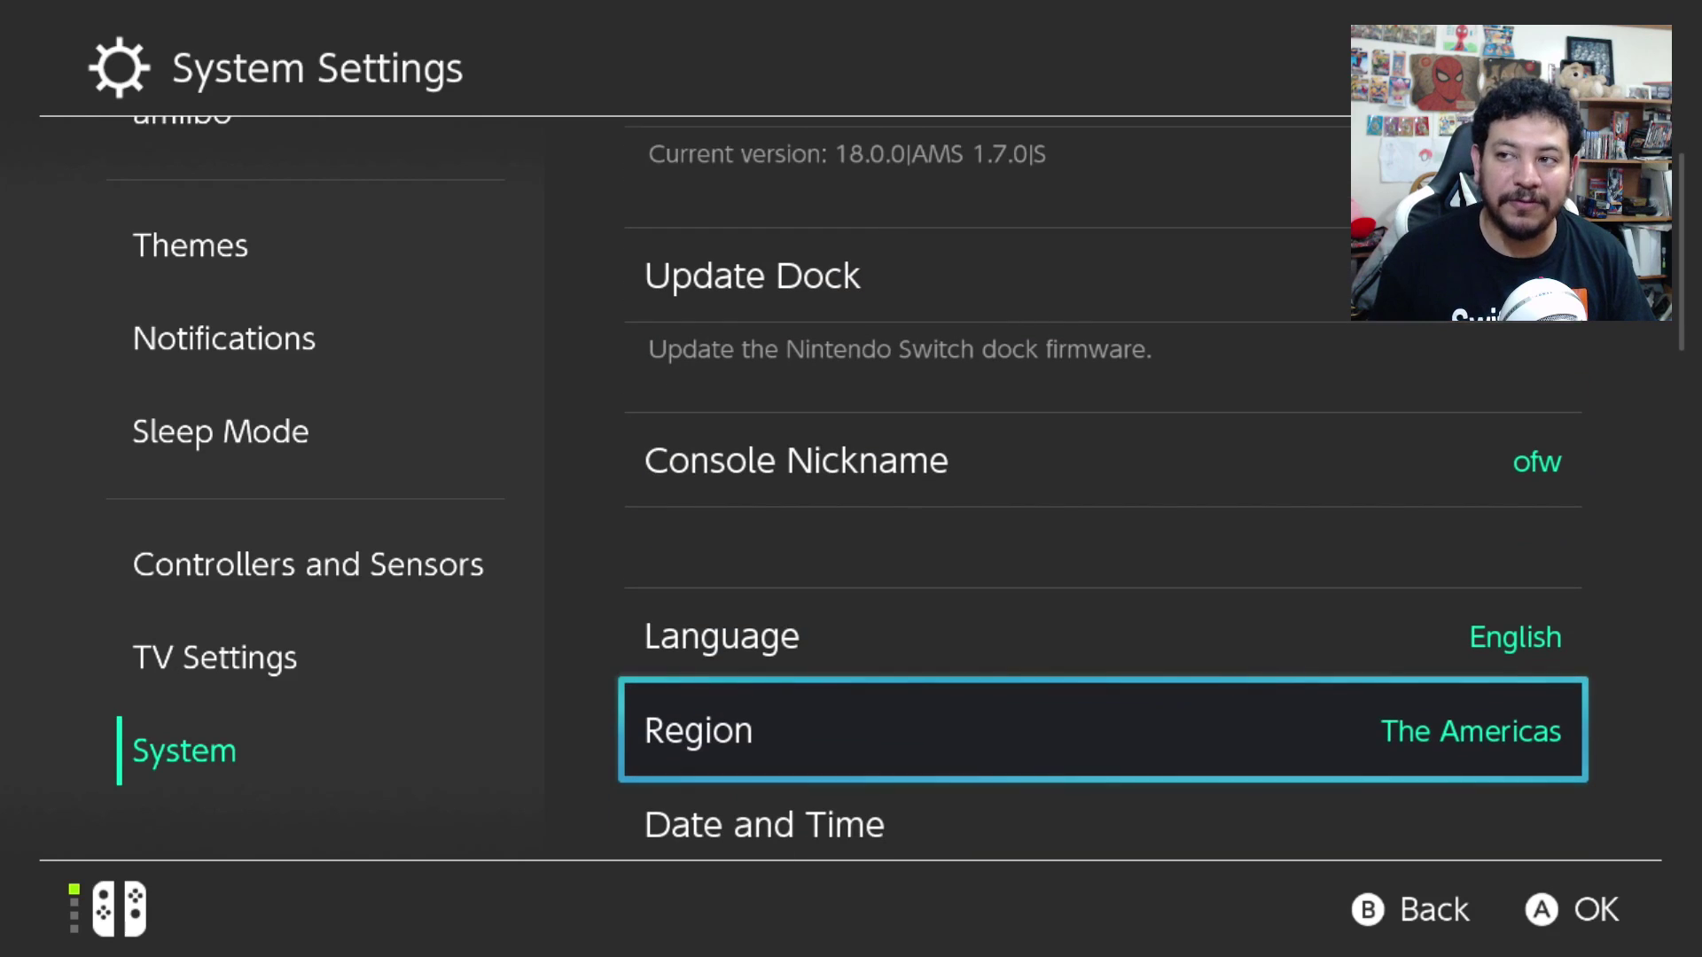
key(Down)
key(Down)
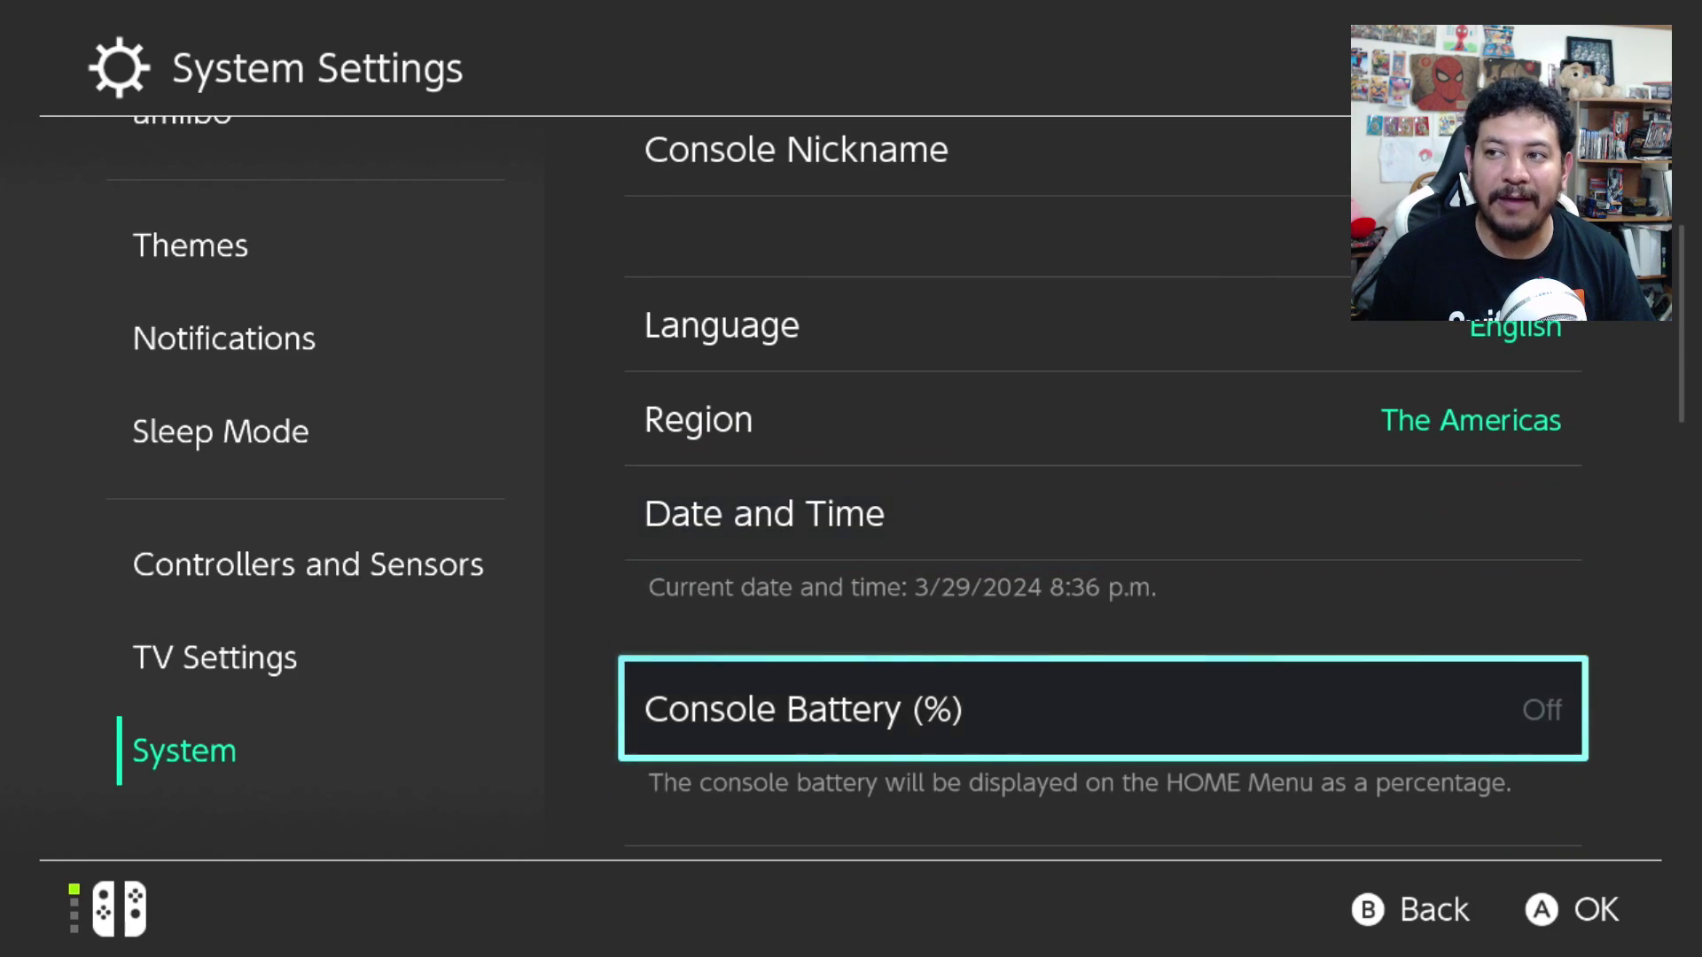
key(Down)
key(Down)
key(Down)
key(Down)
key(Down)
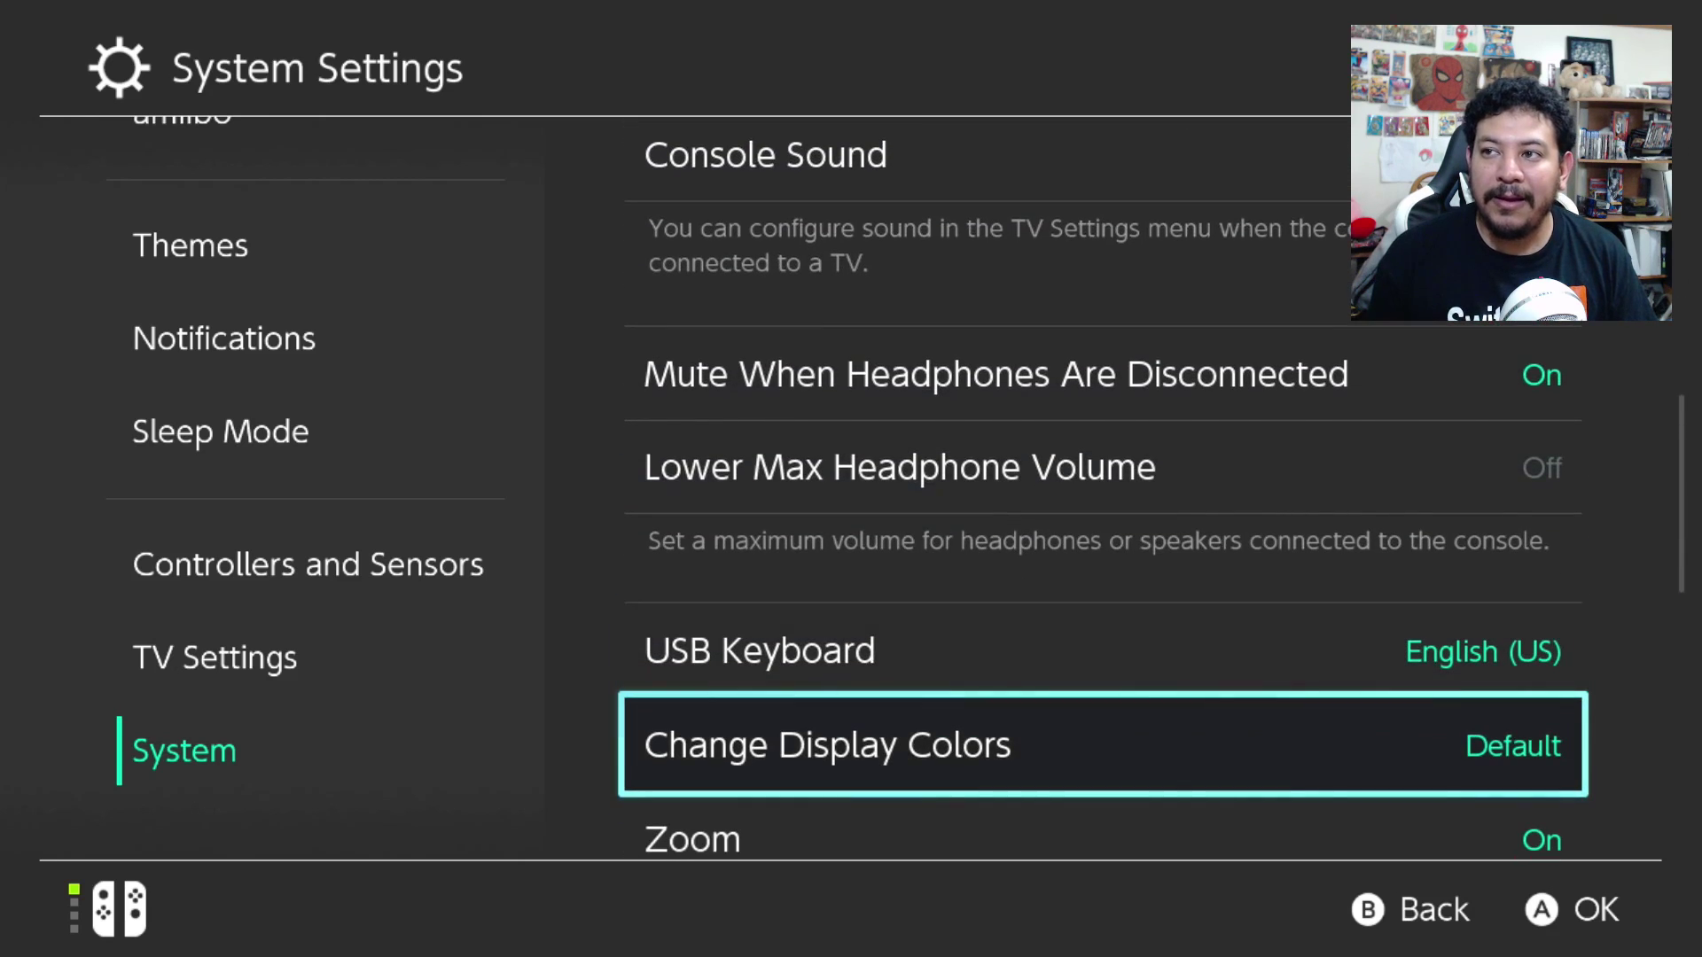
key(Down)
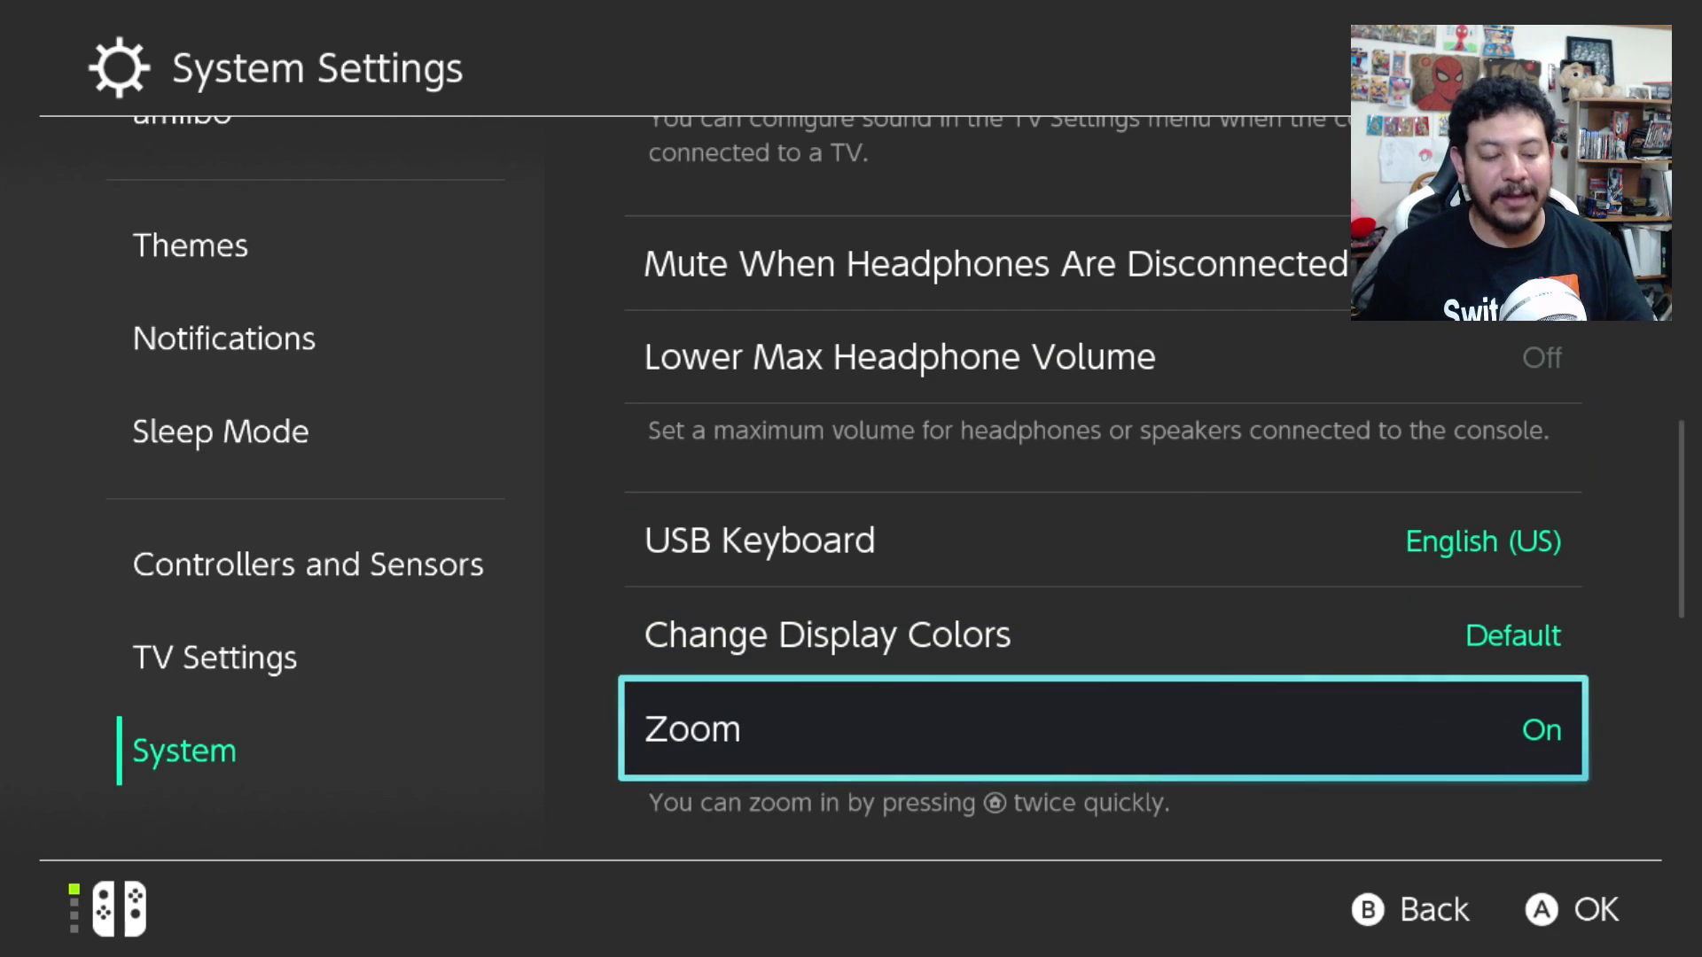
key(Down)
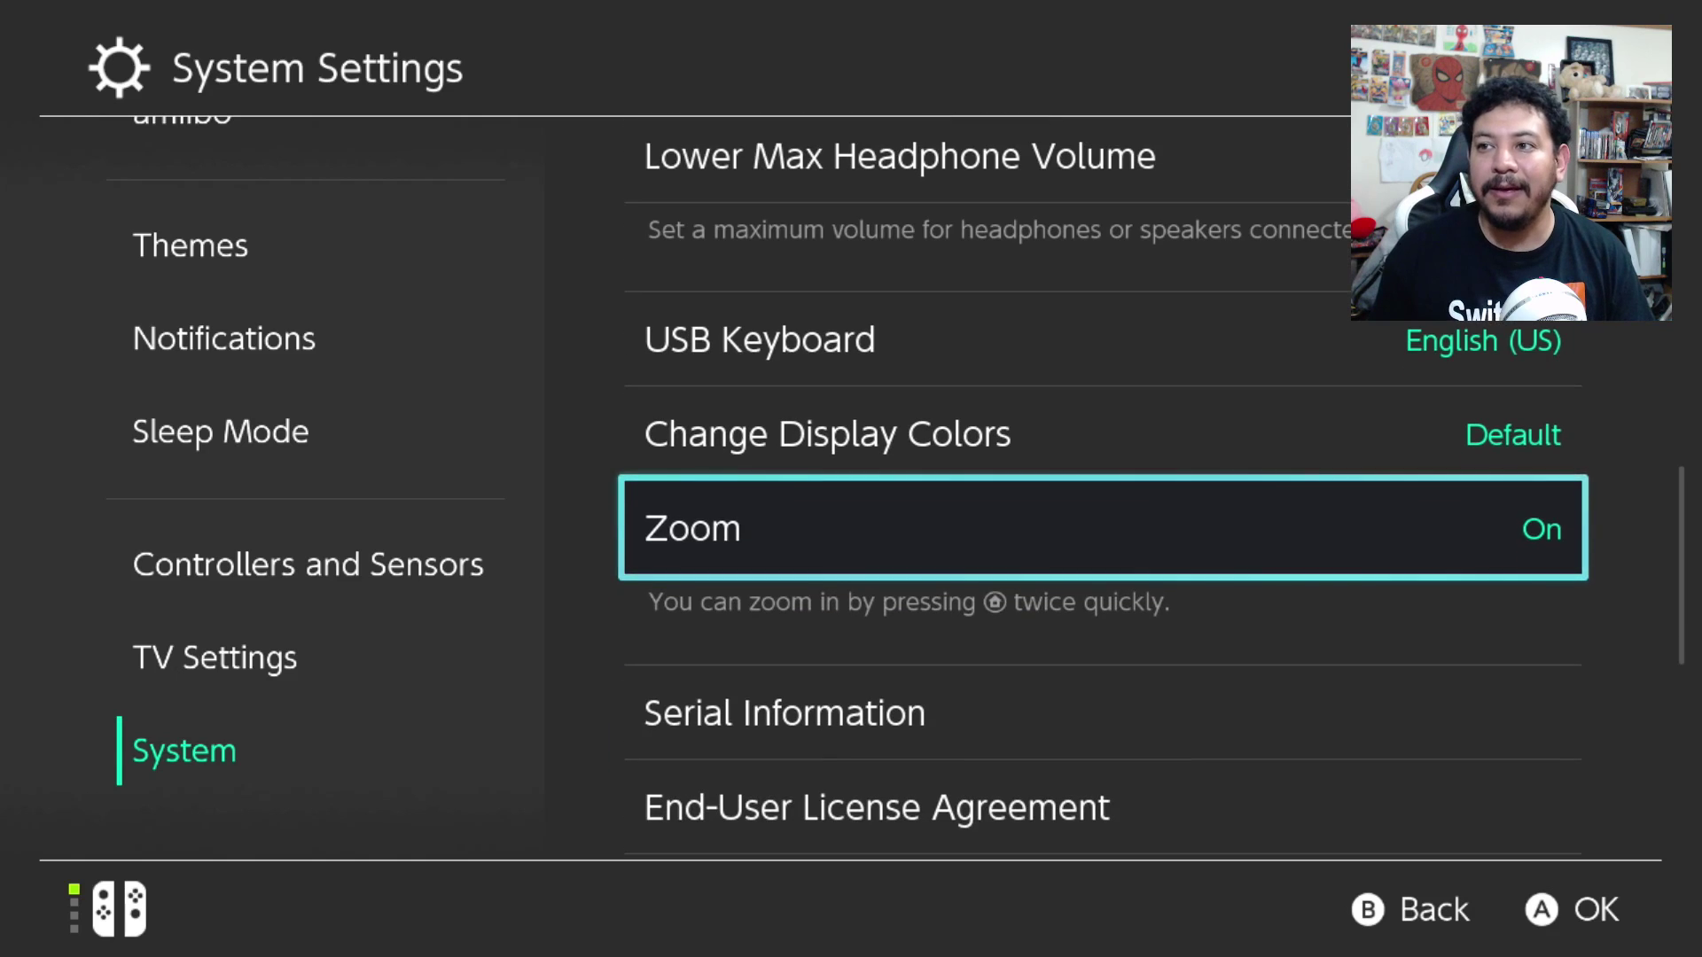
key(Down)
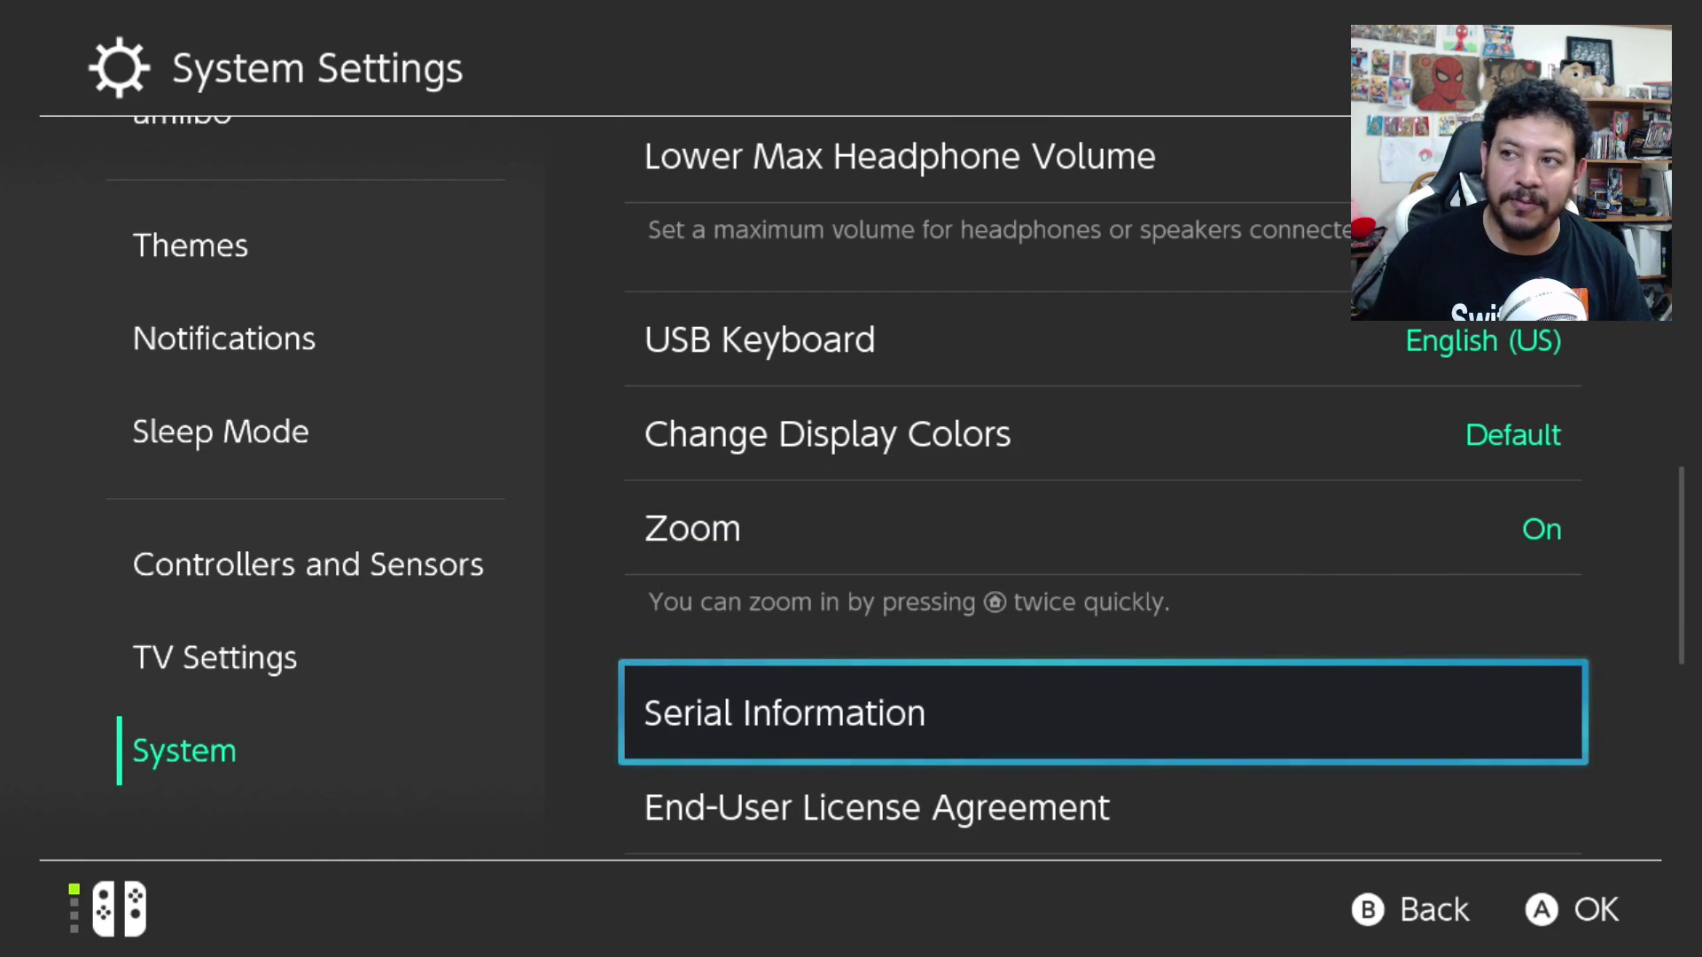
key(Return)
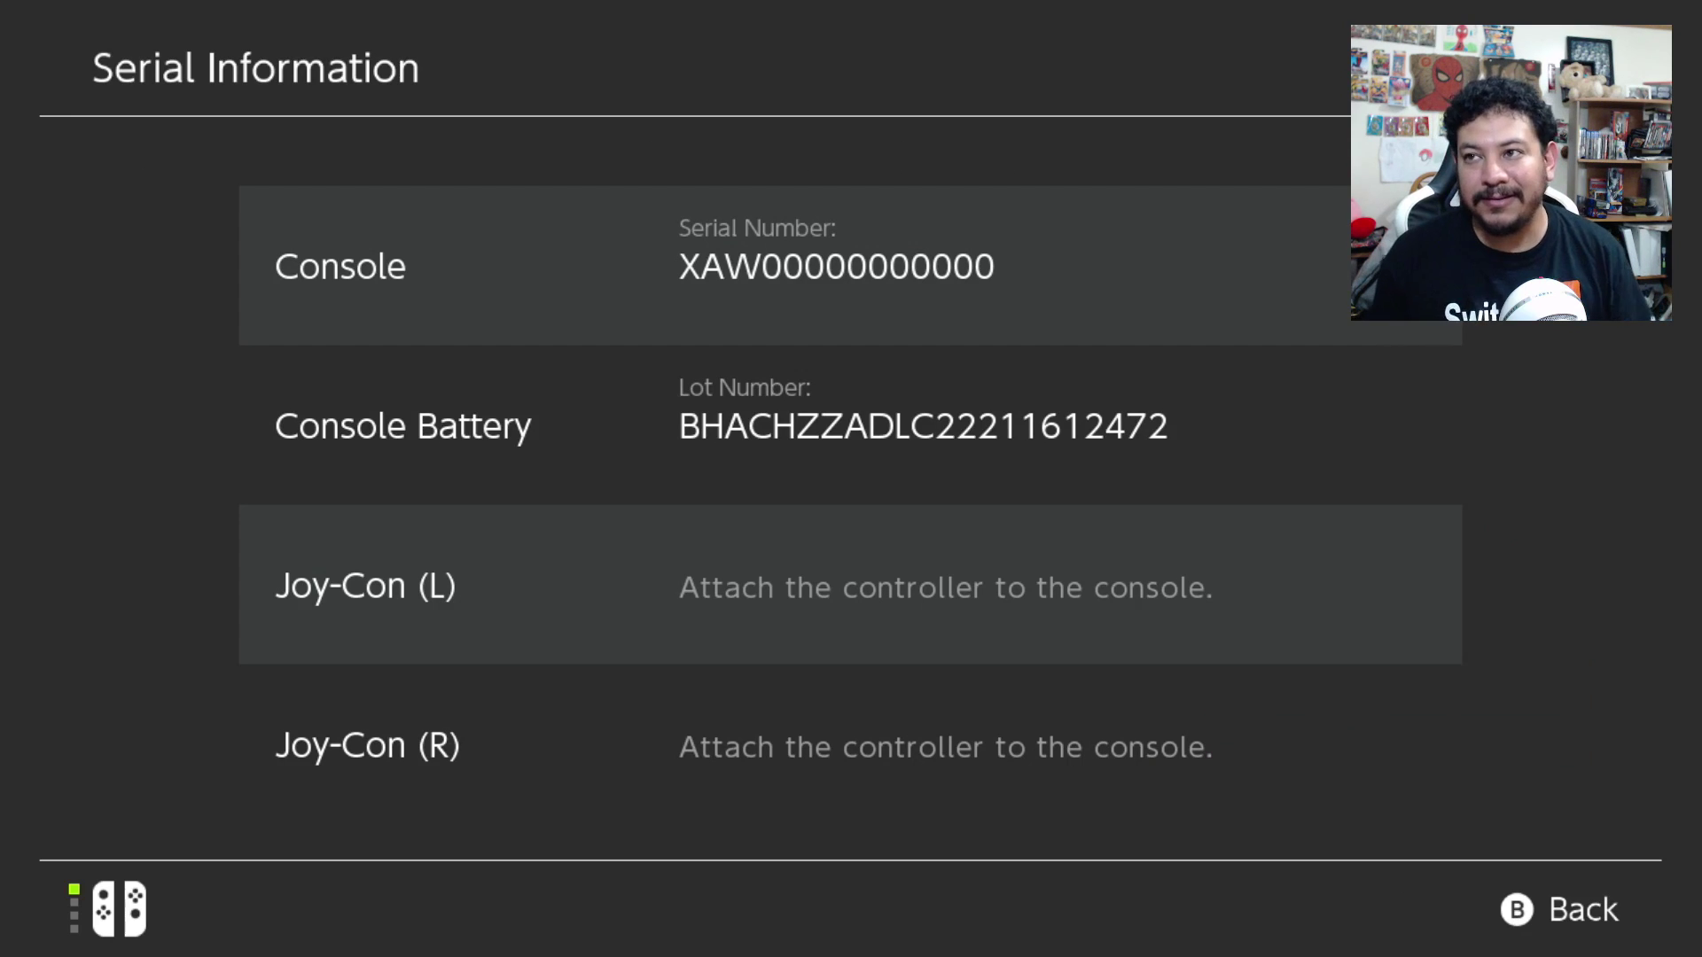
key(Escape)
key(Up)
key(Left)
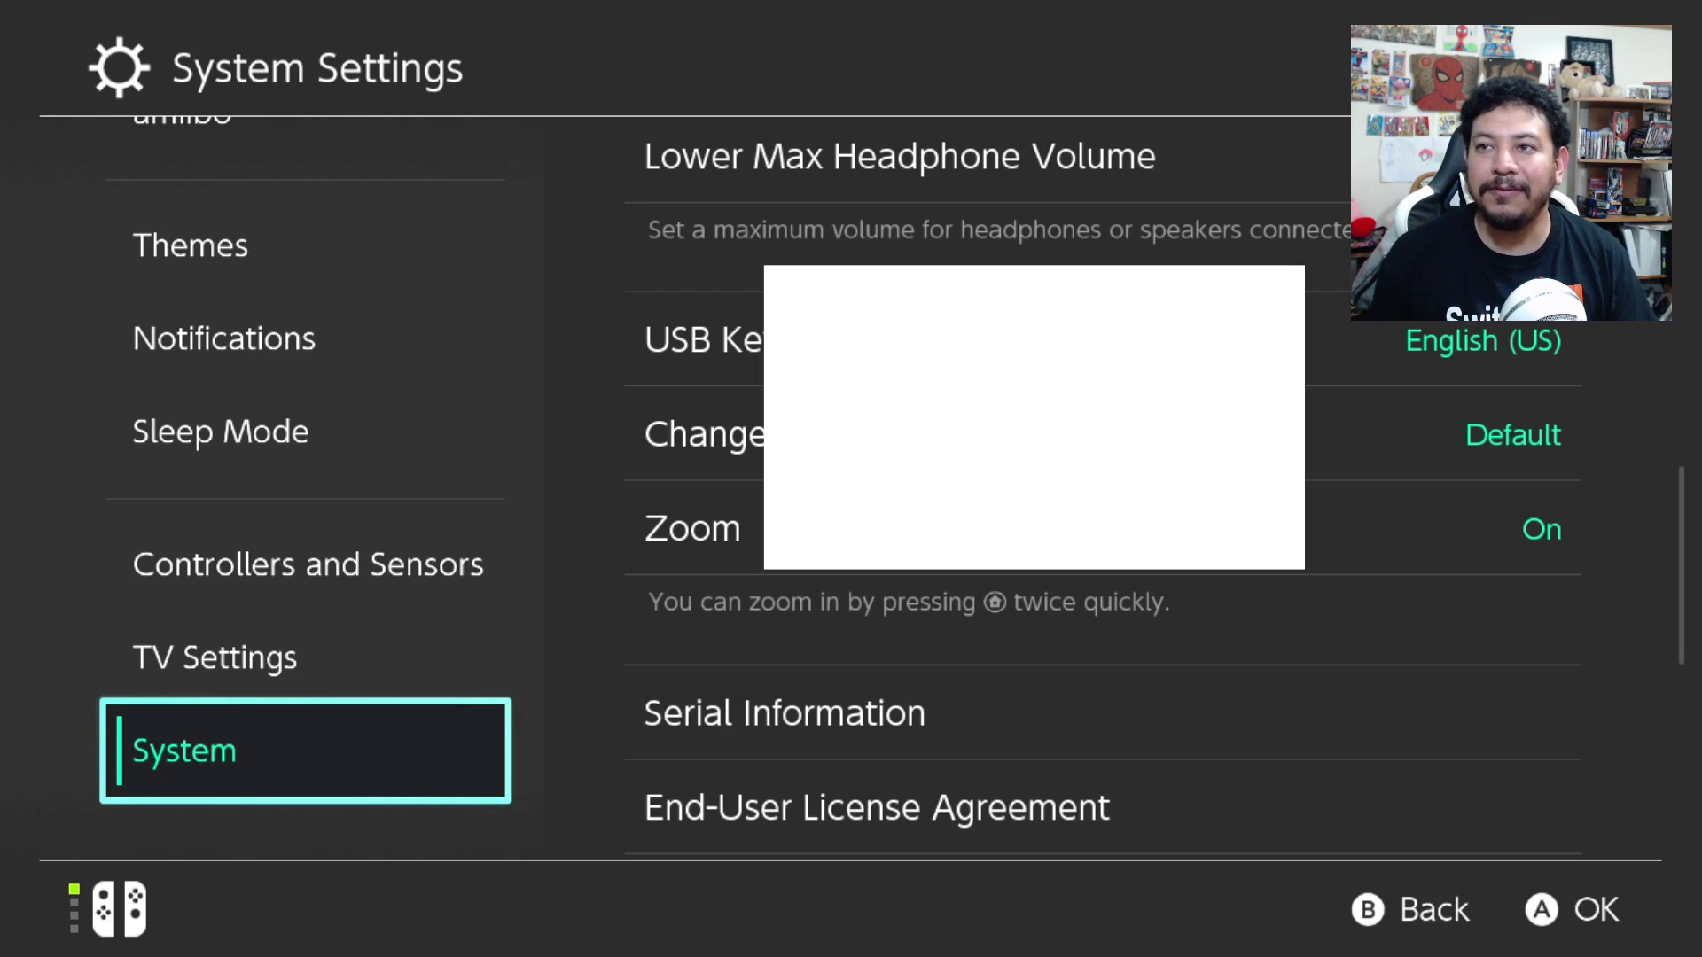
Return to HOME, show and dismiss the Tesla overlay, then close the suspended hbmenu.
key(Escape)
key(l+Down)
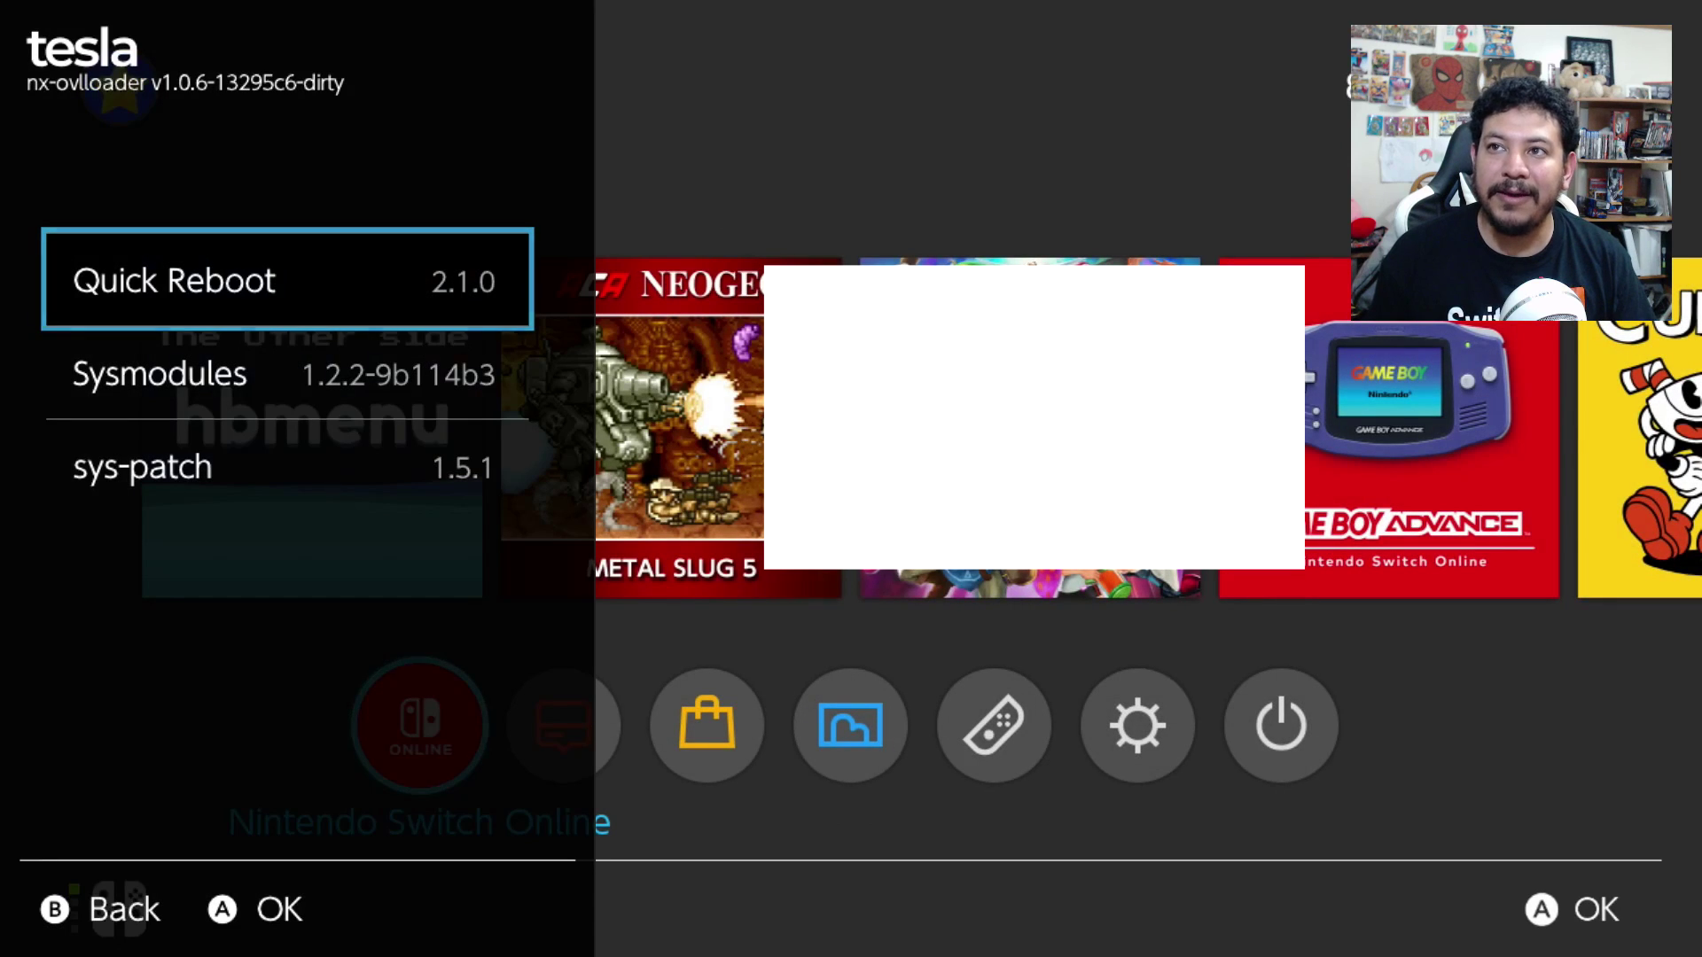
key(Escape)
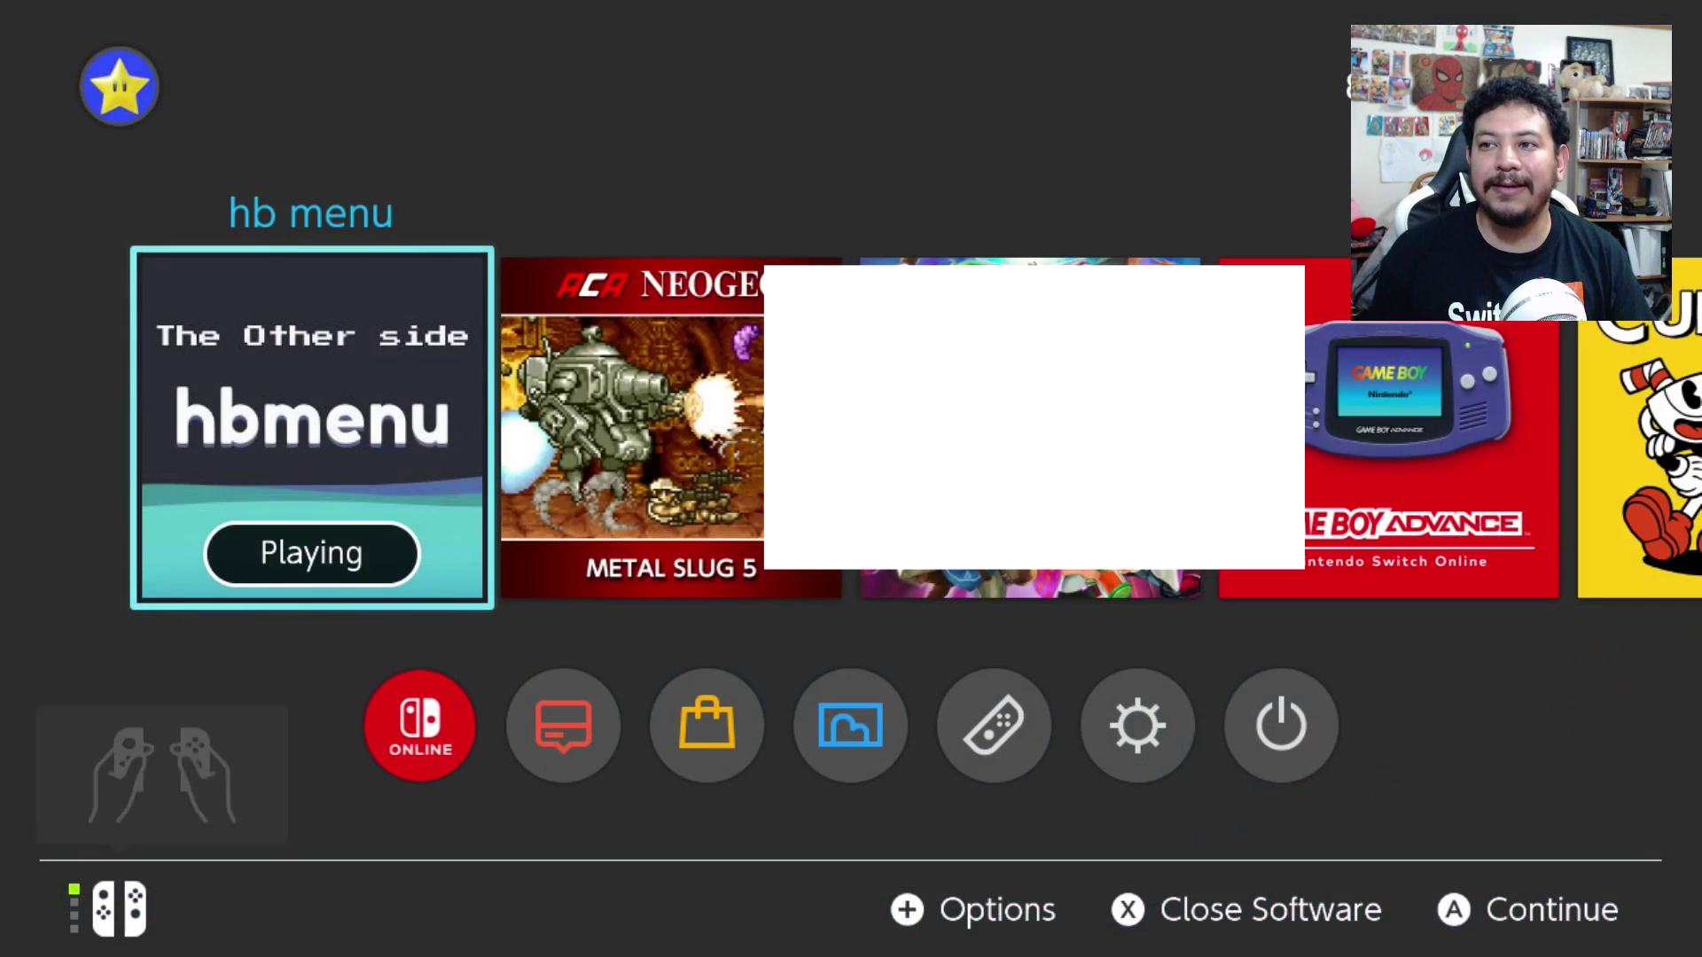
key(x)
key(Return)
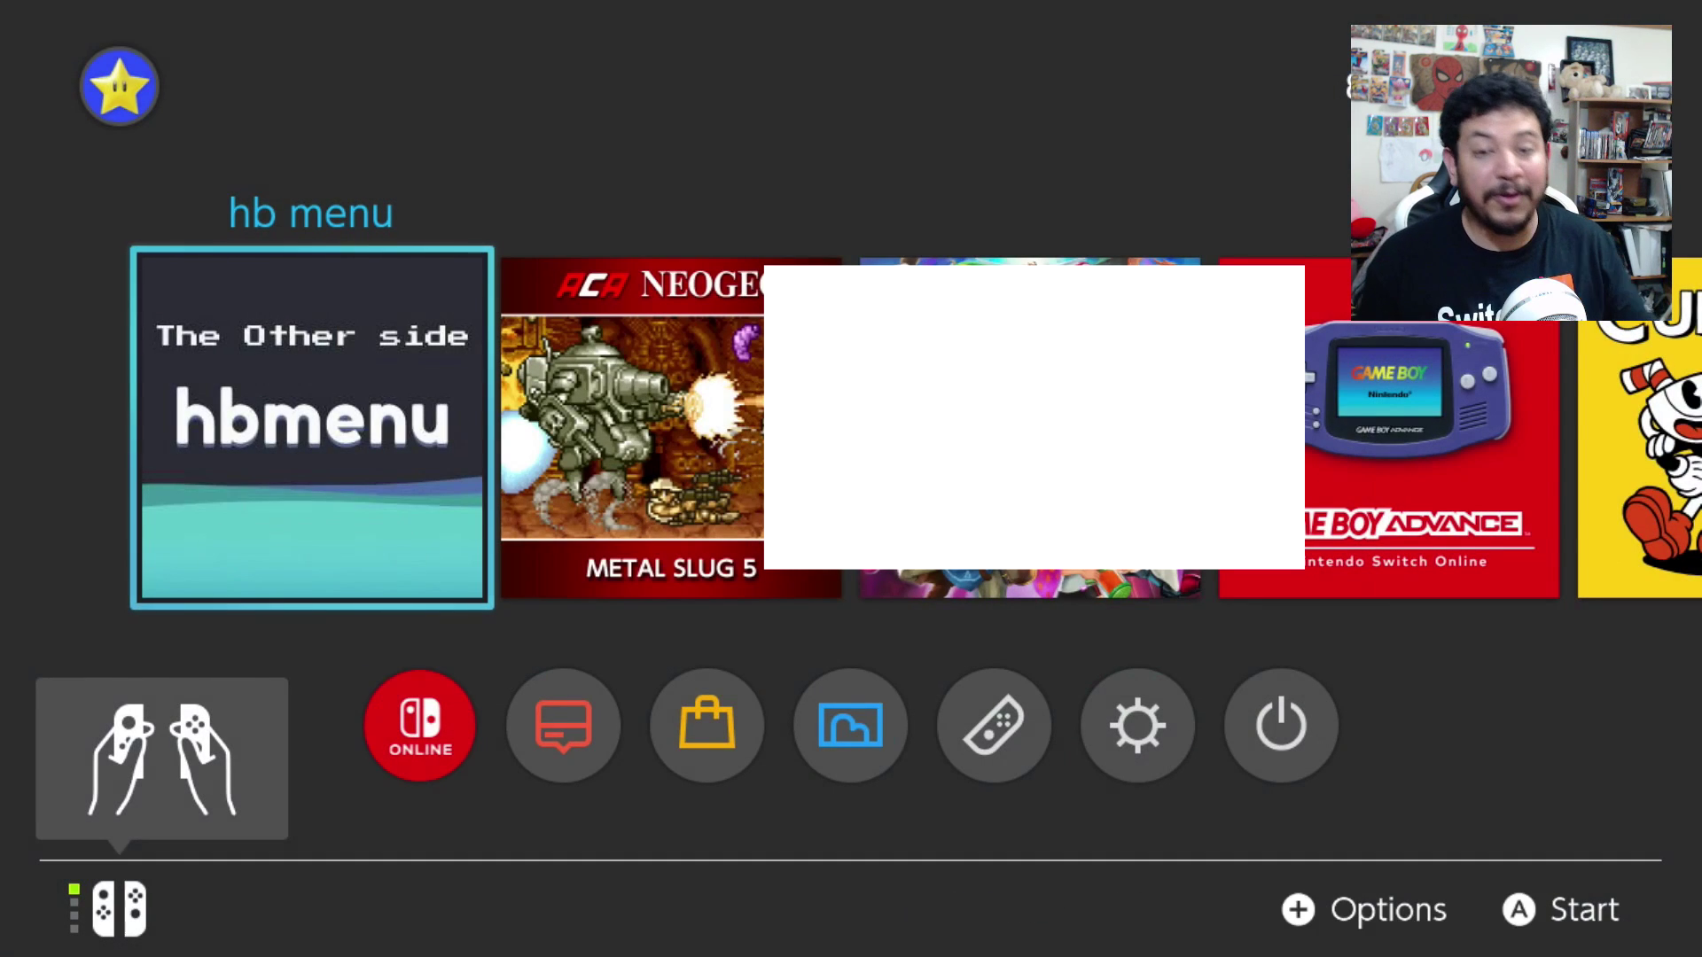